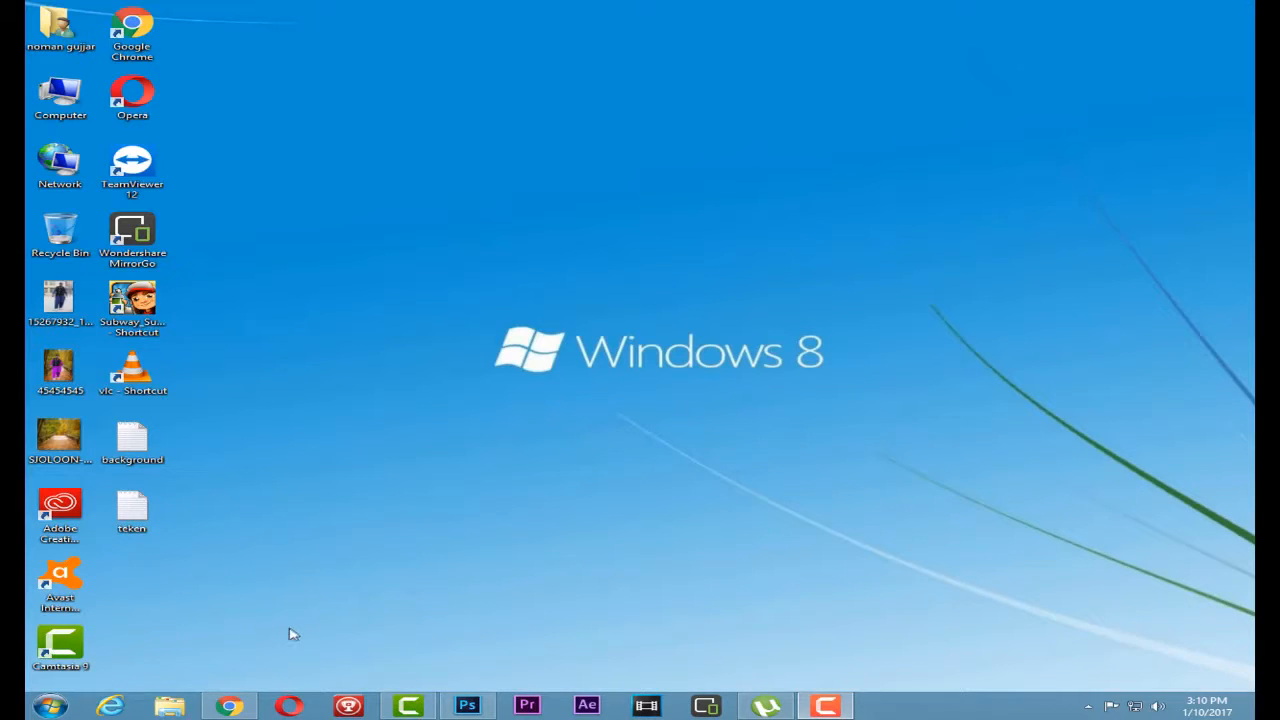
# Show the YouTube channel page in Chrome, clear its search text, and minimize the browser
pyautogui.click(243, 701)
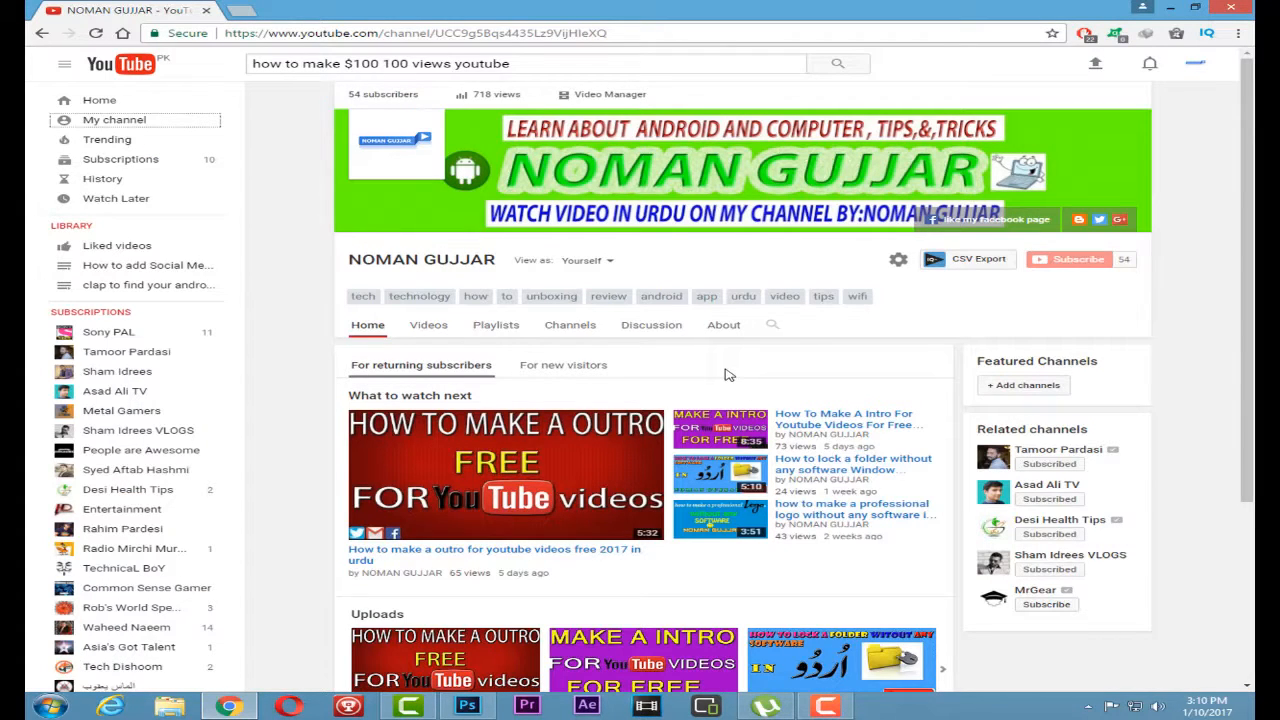
pyautogui.moveTo(1021, 251)
pyautogui.mouseDown()
pyautogui.moveTo(1143, 284)
pyautogui.moveTo(1140, 271)
pyautogui.mouseUp()
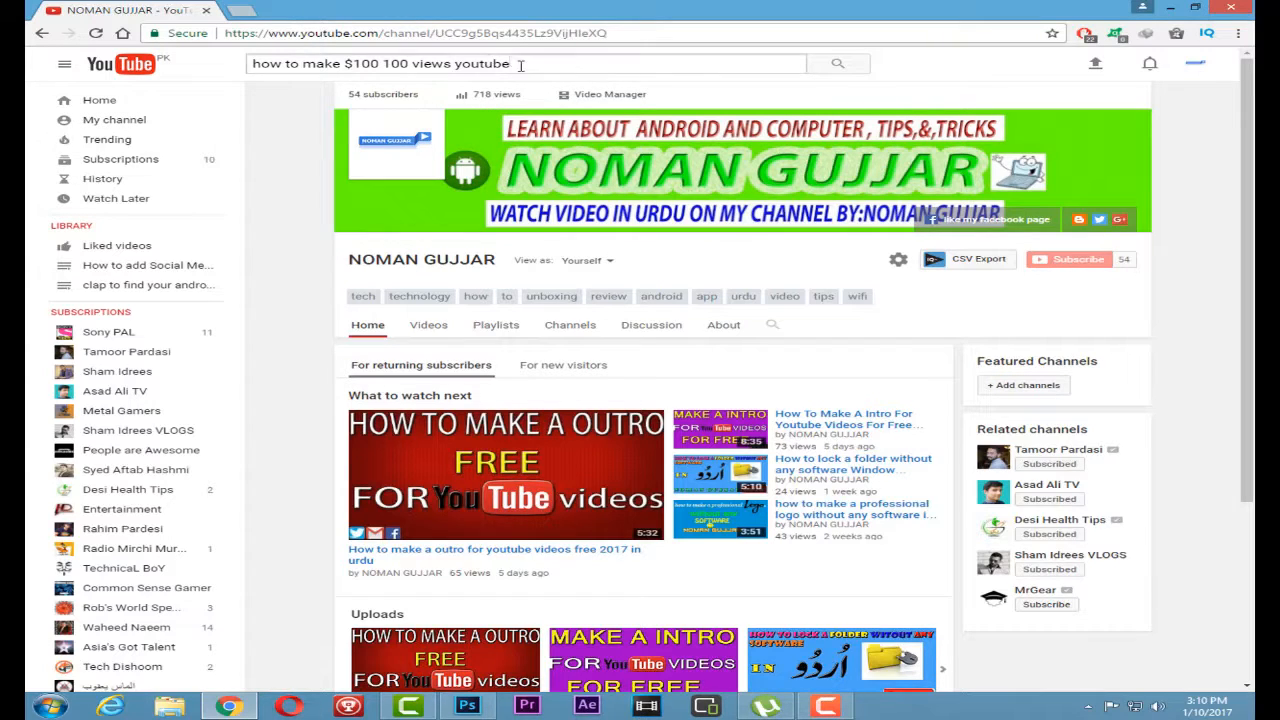
pyautogui.tripleClick(520, 63)
pyautogui.press('BackSpace')
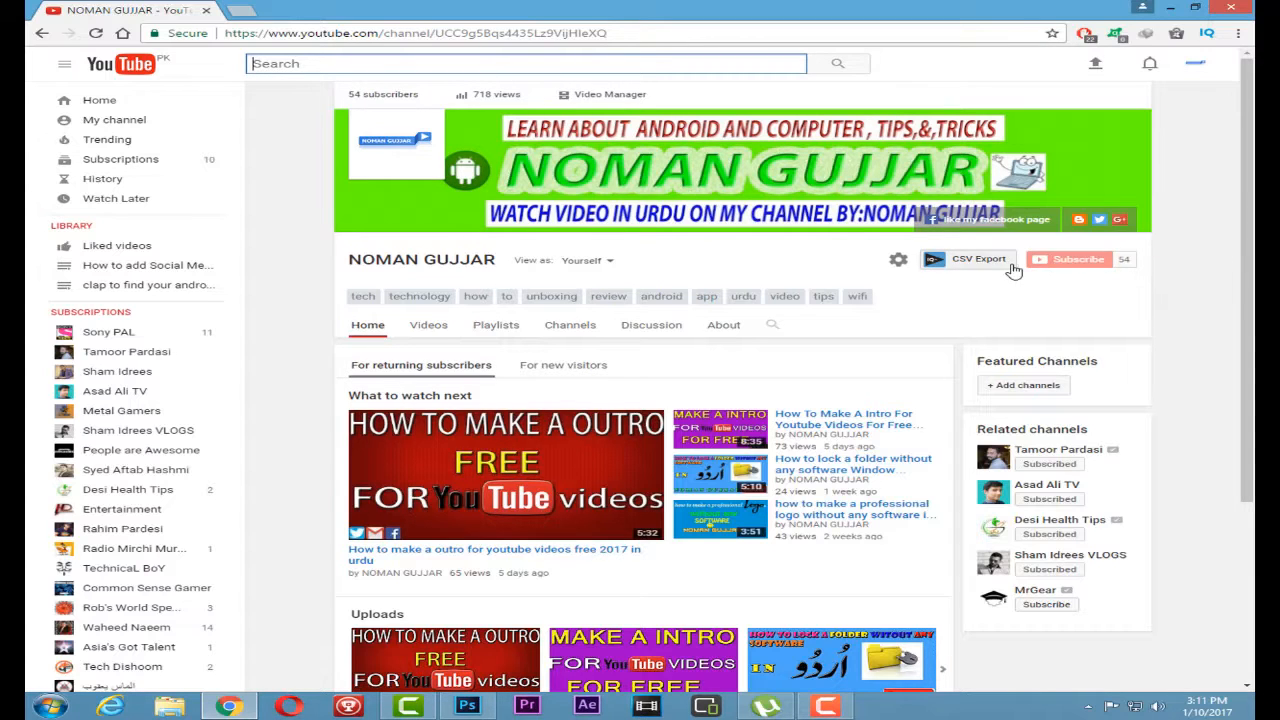
pyautogui.scroll(-2, 1095, 400)
pyautogui.scroll(2, 1103, 423)
pyautogui.click(1170, 9)
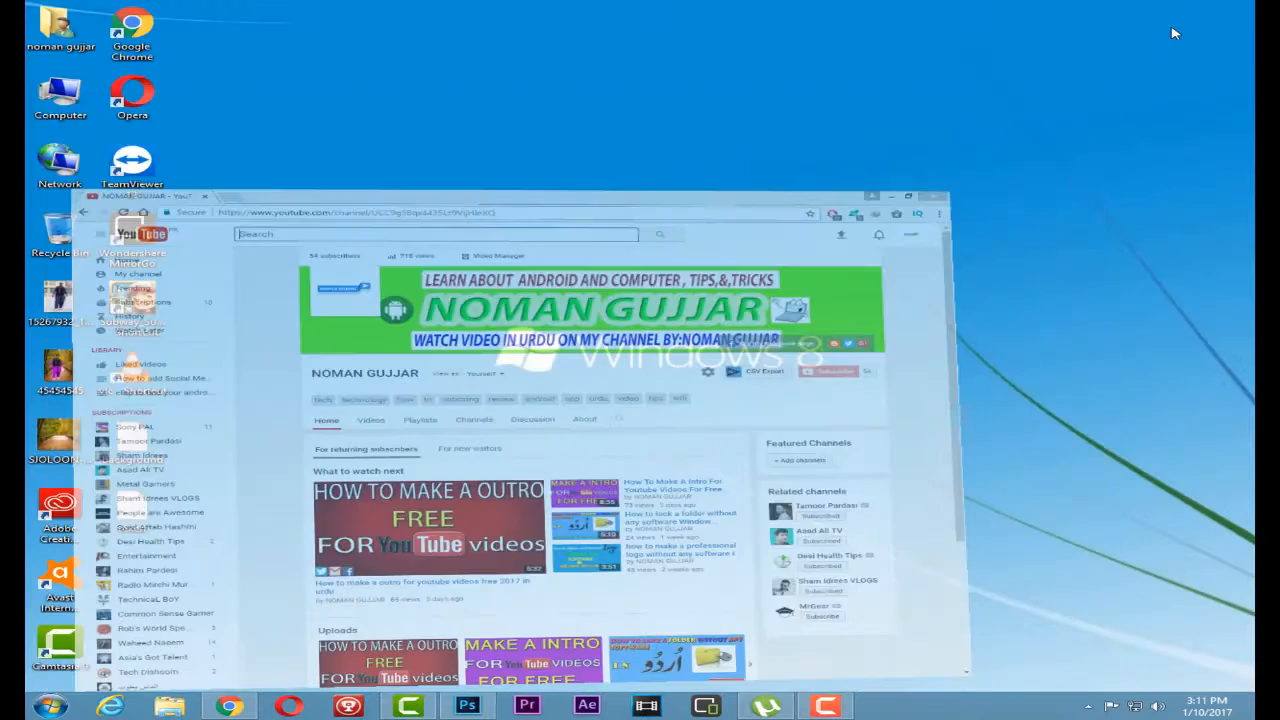
# Switch to Photoshop and open the JPEG photo from the Desktop whose file name starts with 15267932
pyautogui.click(466, 705)
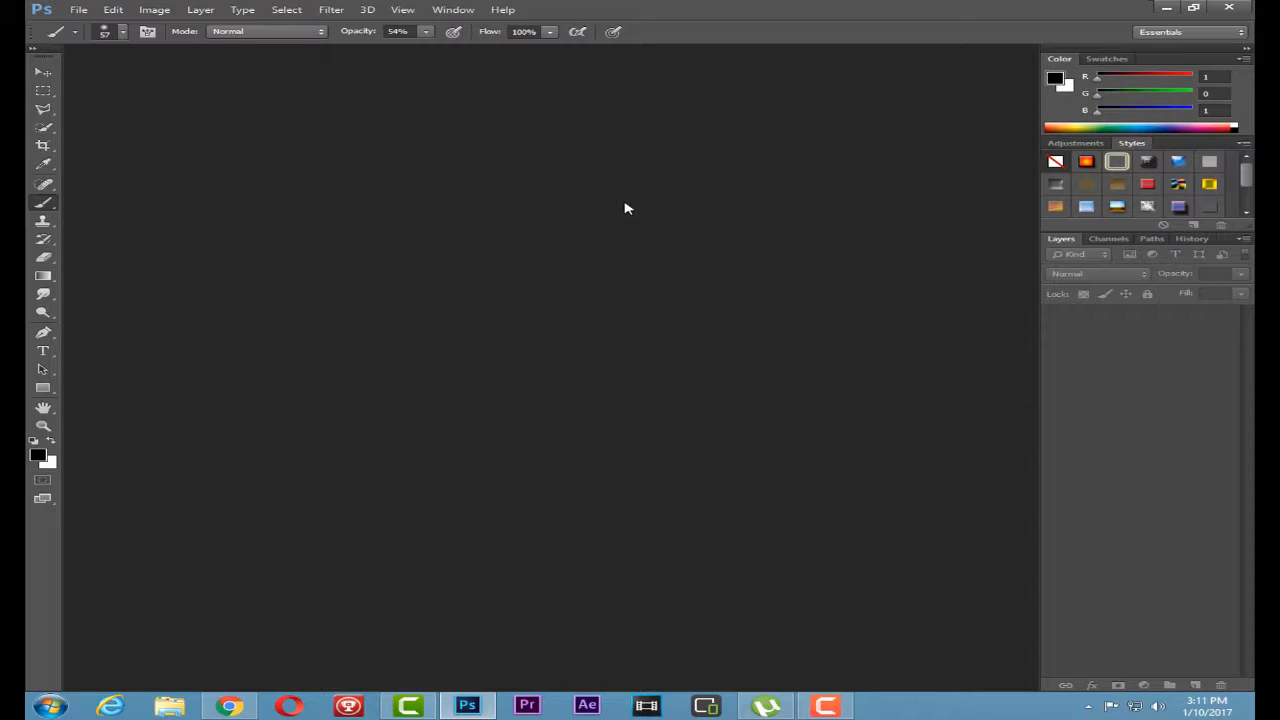
pyautogui.click(43, 72)
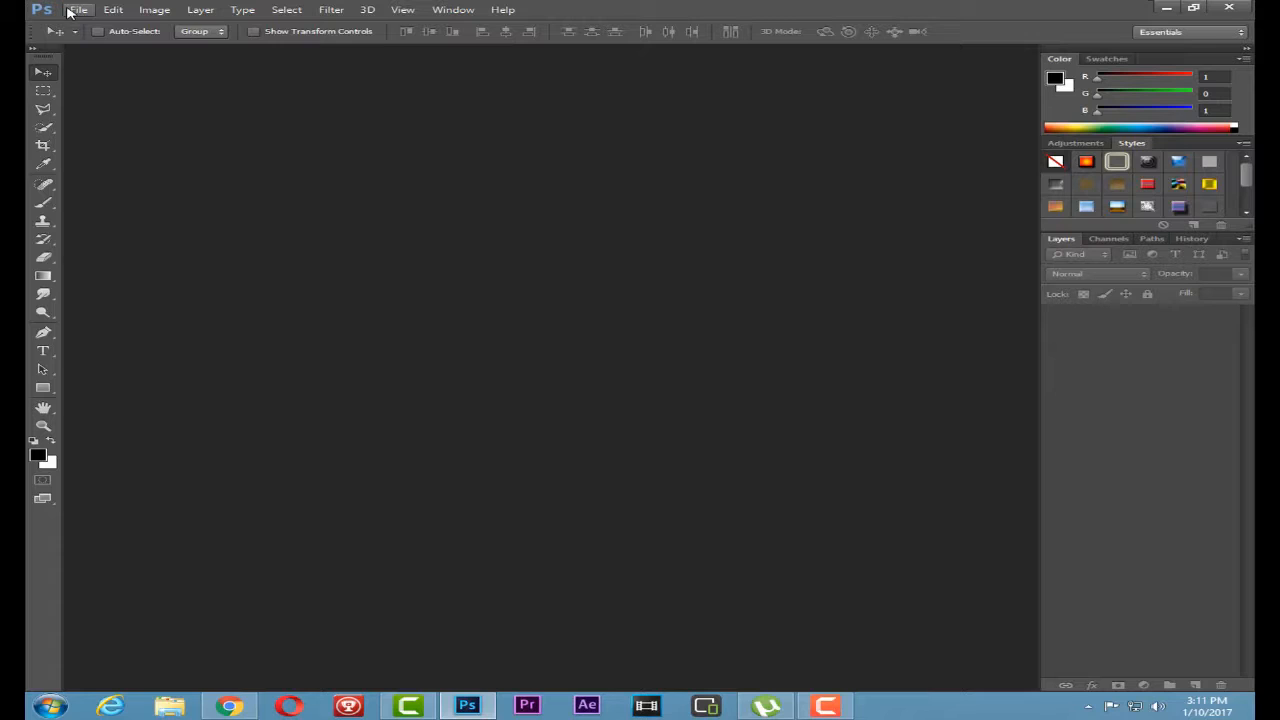
pyautogui.click(69, 10)
pyautogui.click(126, 38)
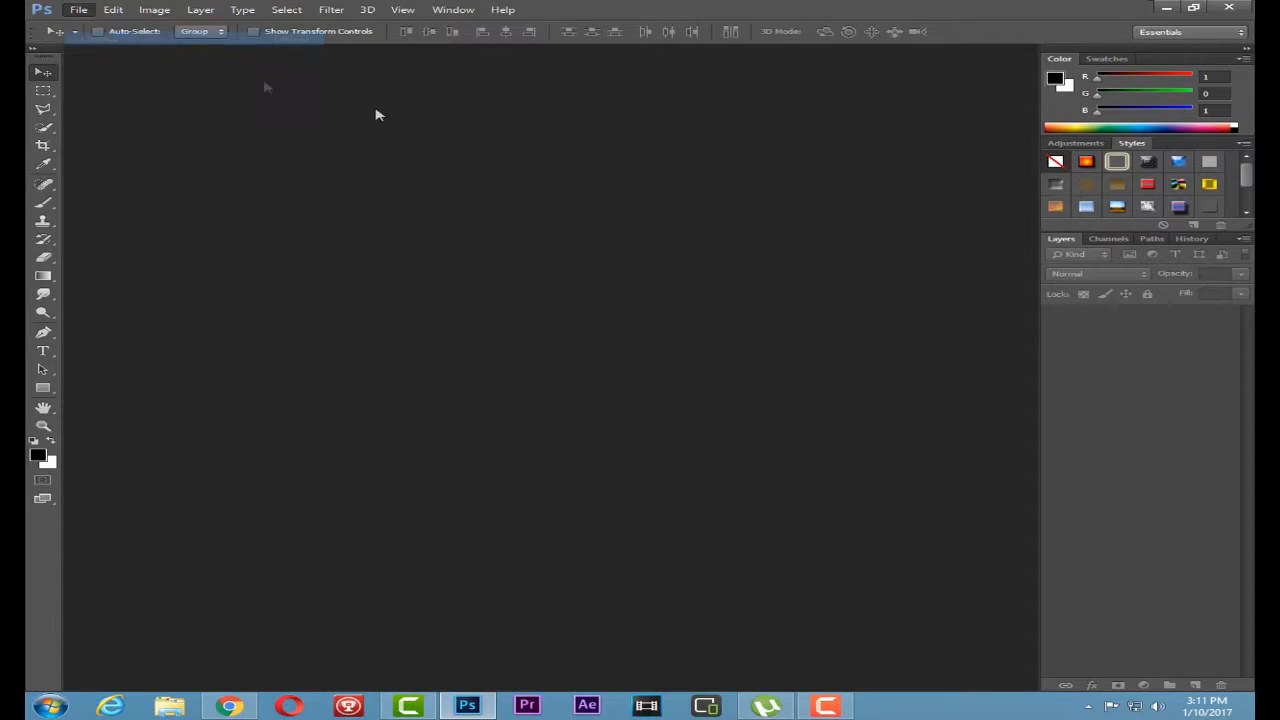
pyautogui.moveTo(682, 146); pyautogui.dragTo(640, 246)
pyautogui.click(408, 174)
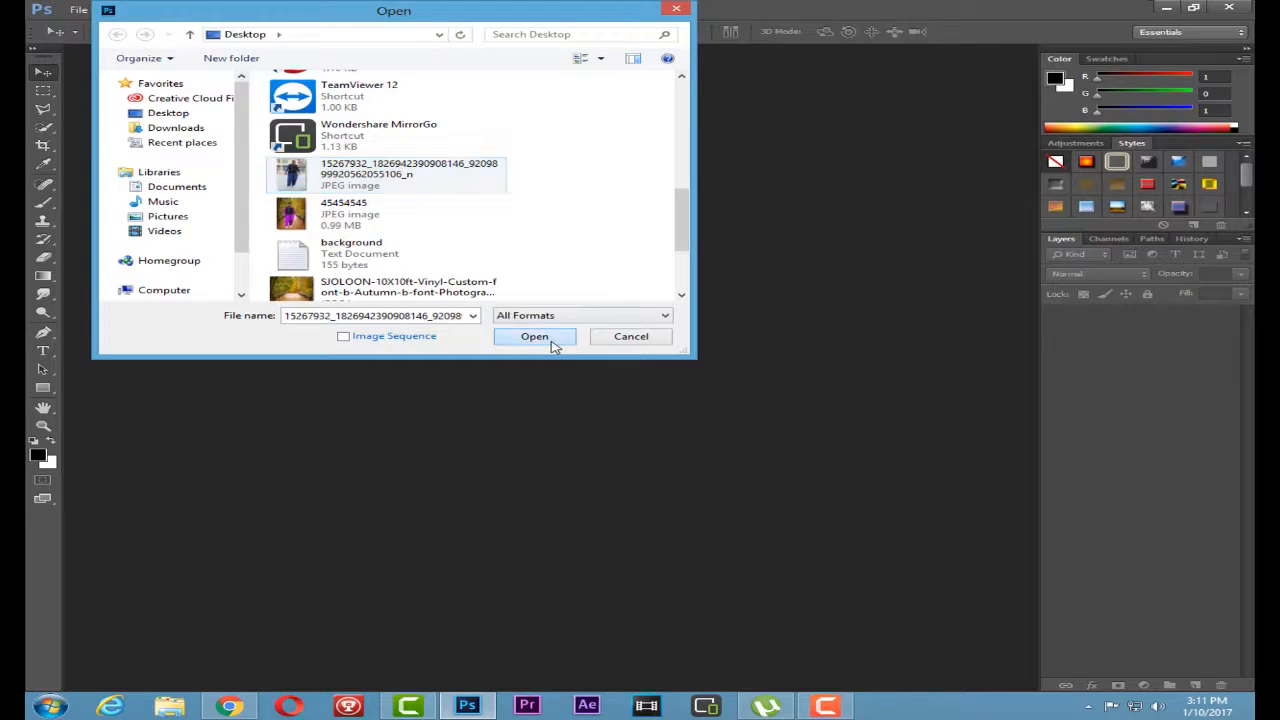
pyautogui.click(553, 340)
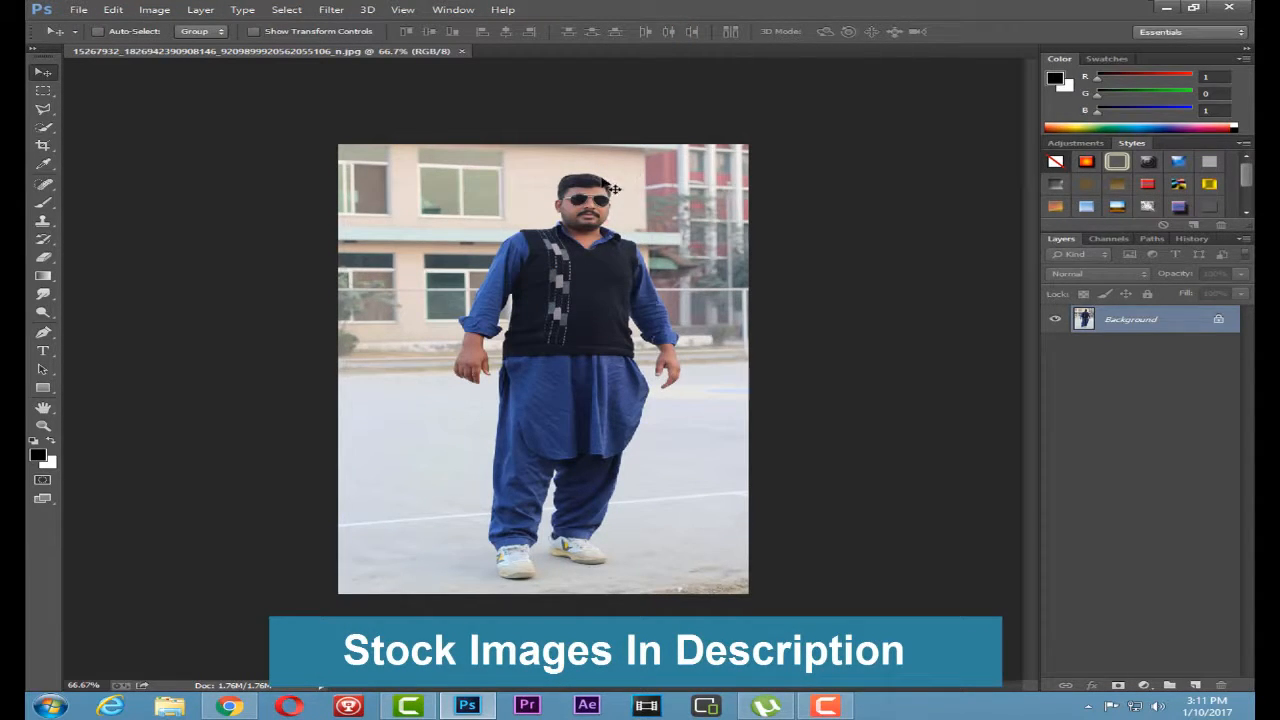
pyautogui.scroll(3, 566, 177)
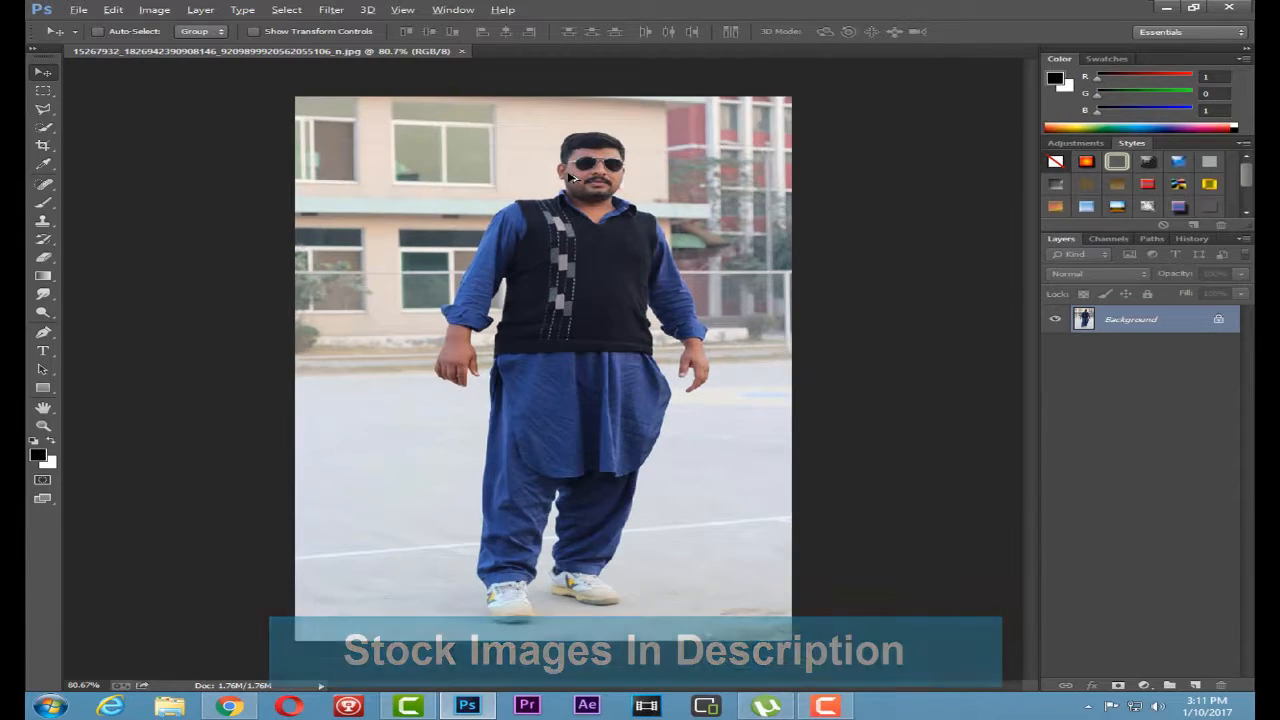
pyautogui.scroll(5, 615, 104)
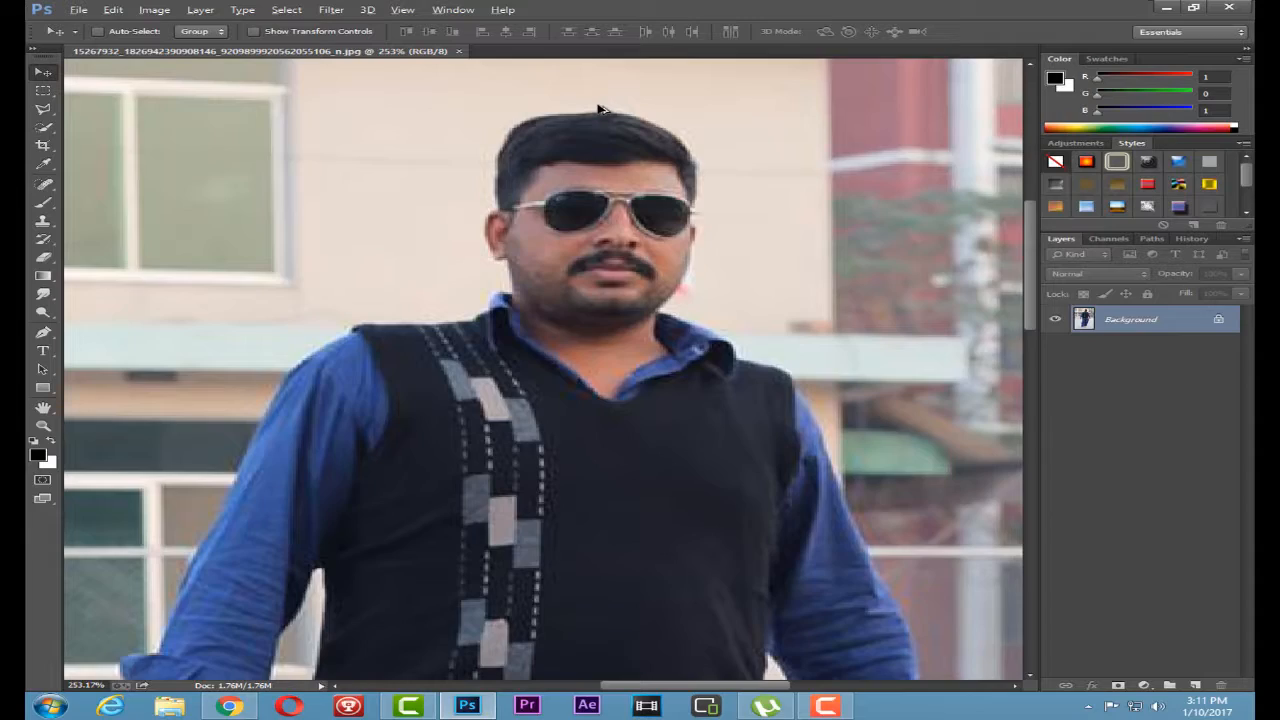
pyautogui.scroll(2, 601, 106)
pyautogui.scroll(-5, 601, 104)
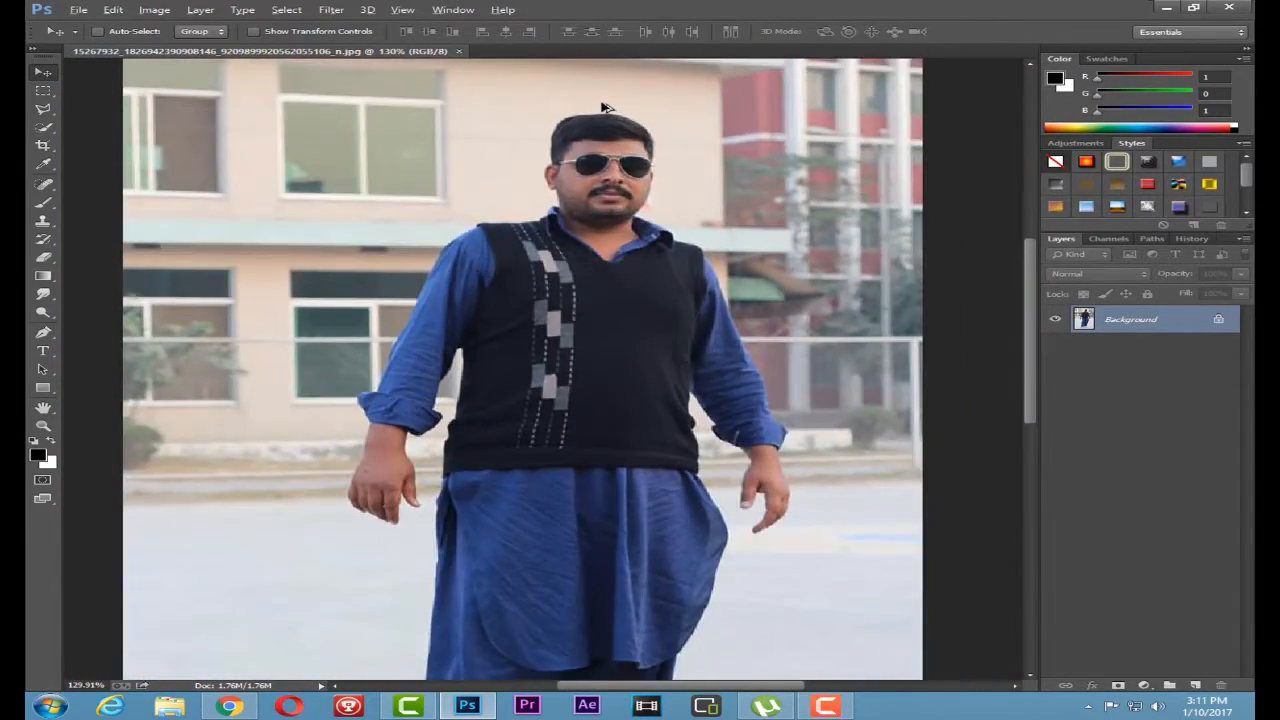
pyautogui.scroll(-3, 603, 107)
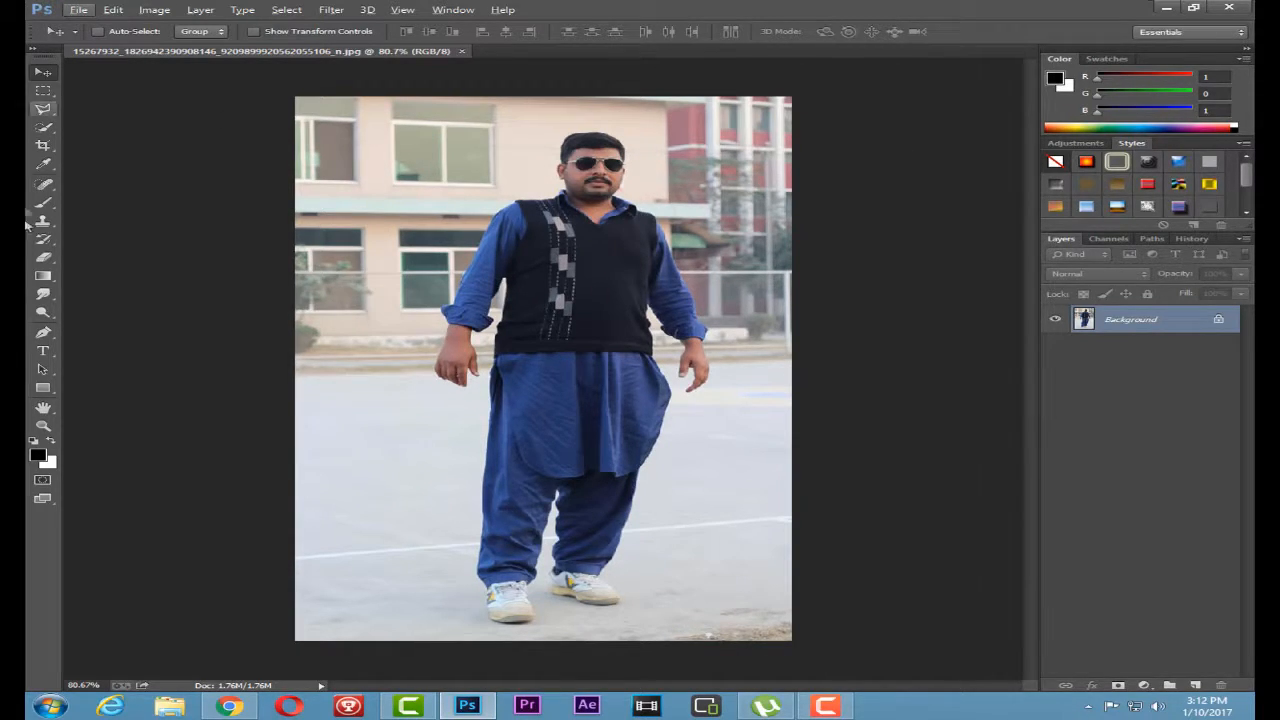
# Select the blue sleeve on the photo's left side with the Quick Selection tool, using a brush size of 15
pyautogui.click(43, 127)
pyautogui.click(109, 127)
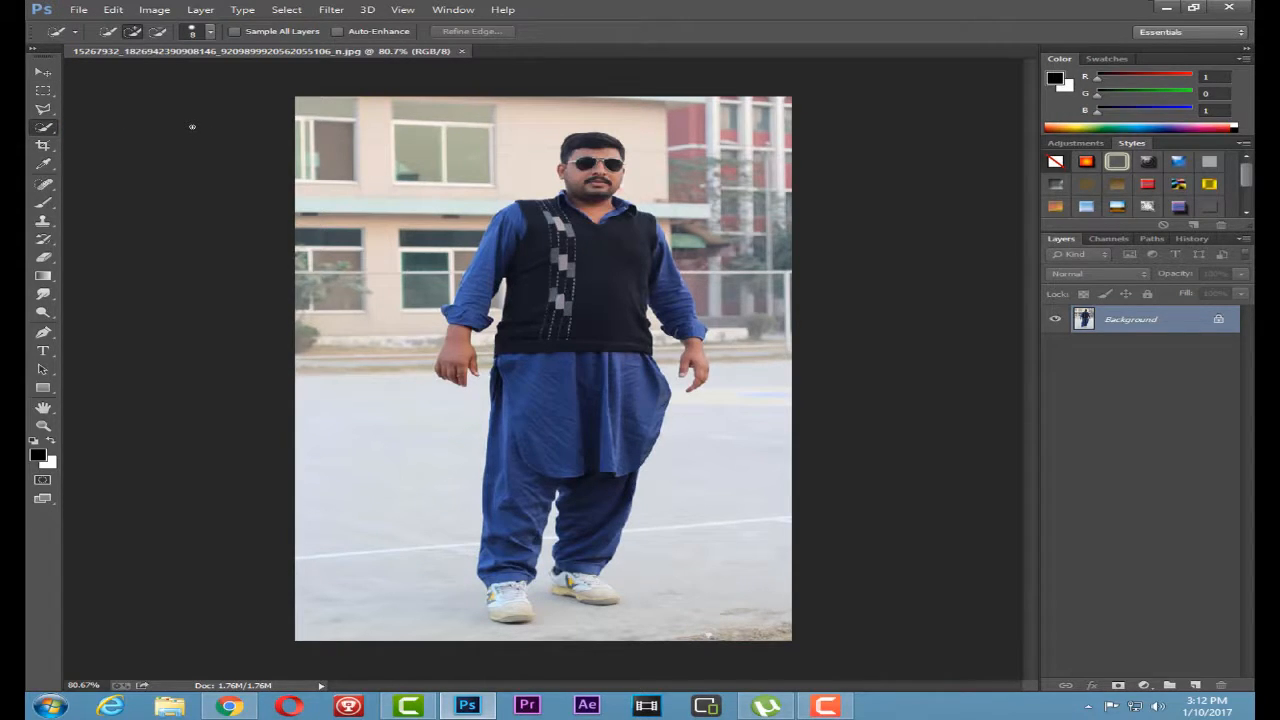
pyautogui.press(']')
pyautogui.press(']')
pyautogui.scroll(7, 540, 174)
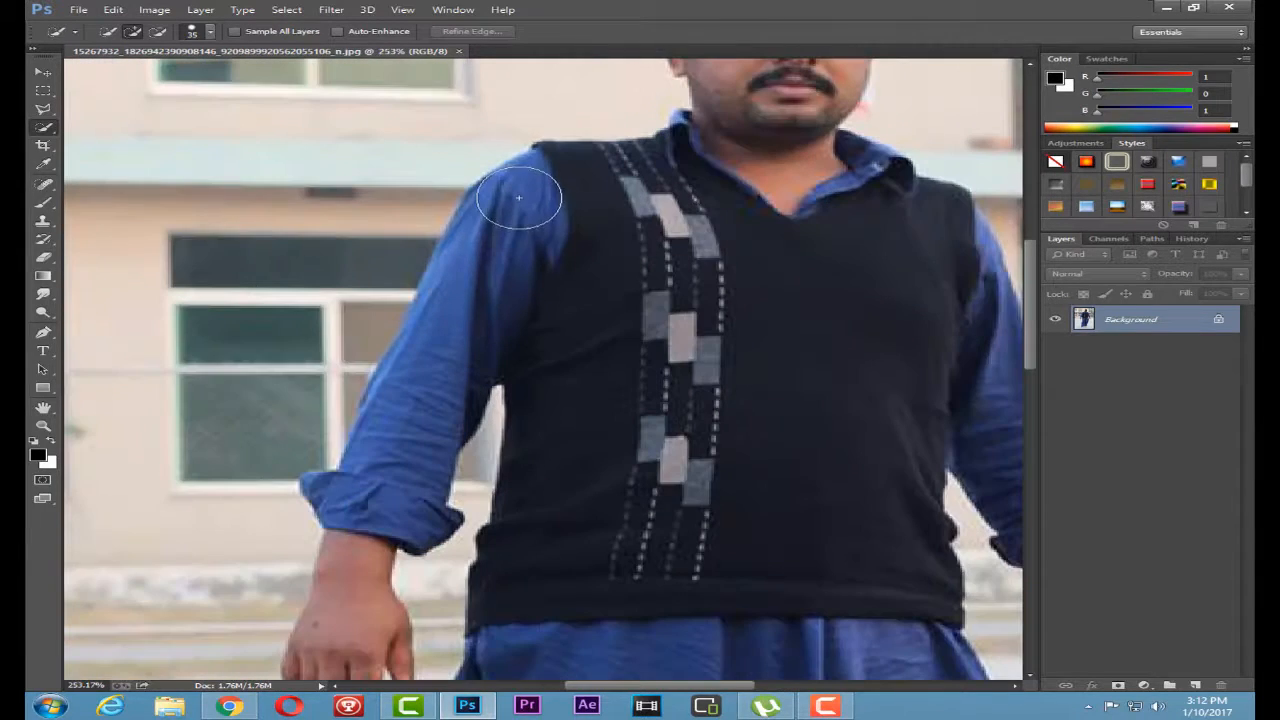
pyautogui.press('[')
pyautogui.moveTo(517, 195)
pyautogui.mouseDown()
pyautogui.moveTo(525, 172)
pyautogui.moveTo(412, 356)
pyautogui.moveTo(387, 433)
pyautogui.mouseUp()
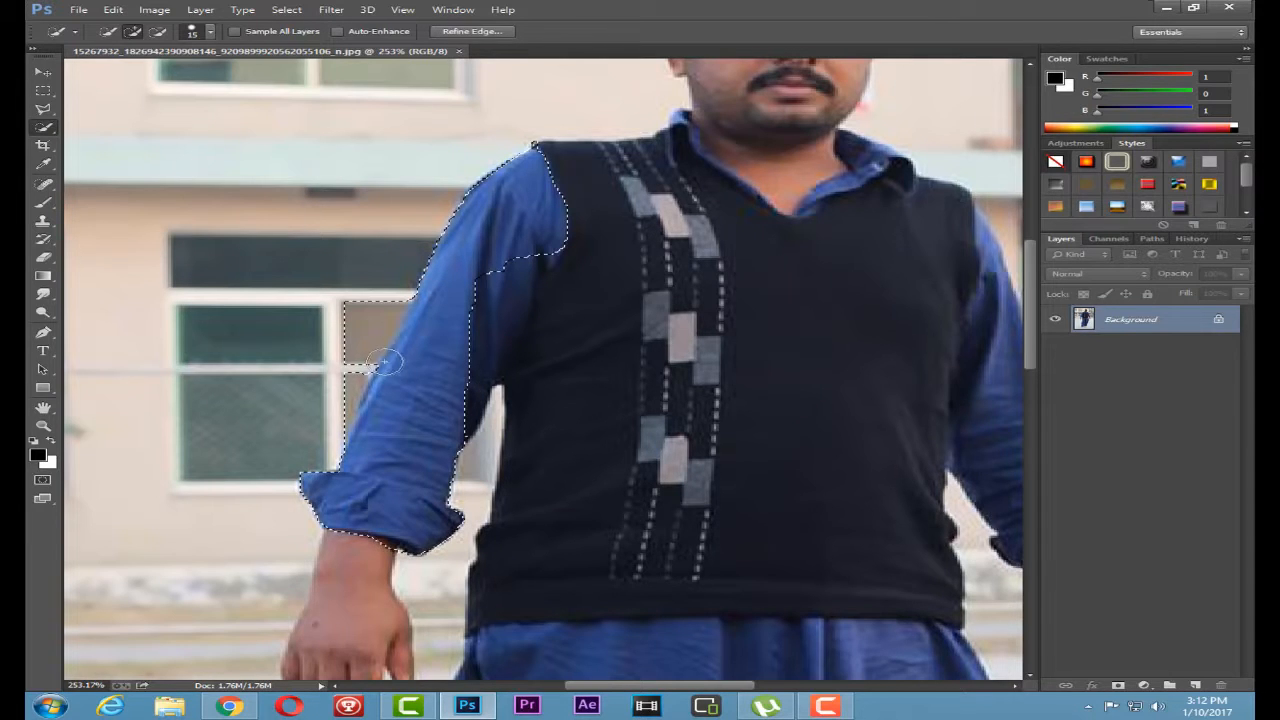
# Subtract the window area from the selection and add the missing inner part of the same sleeve
pyautogui.press('alt')
pyautogui.moveTo(343, 322); pyautogui.dragTo(306, 369)
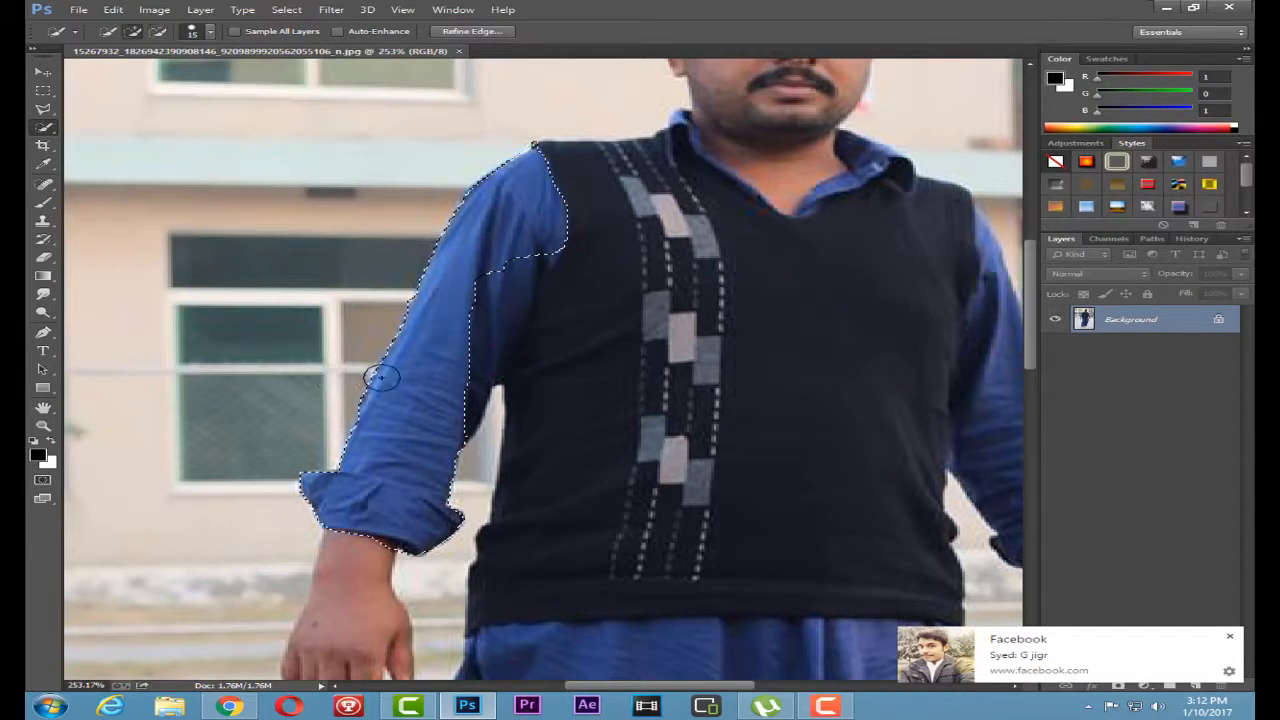
pyautogui.click(490, 299)
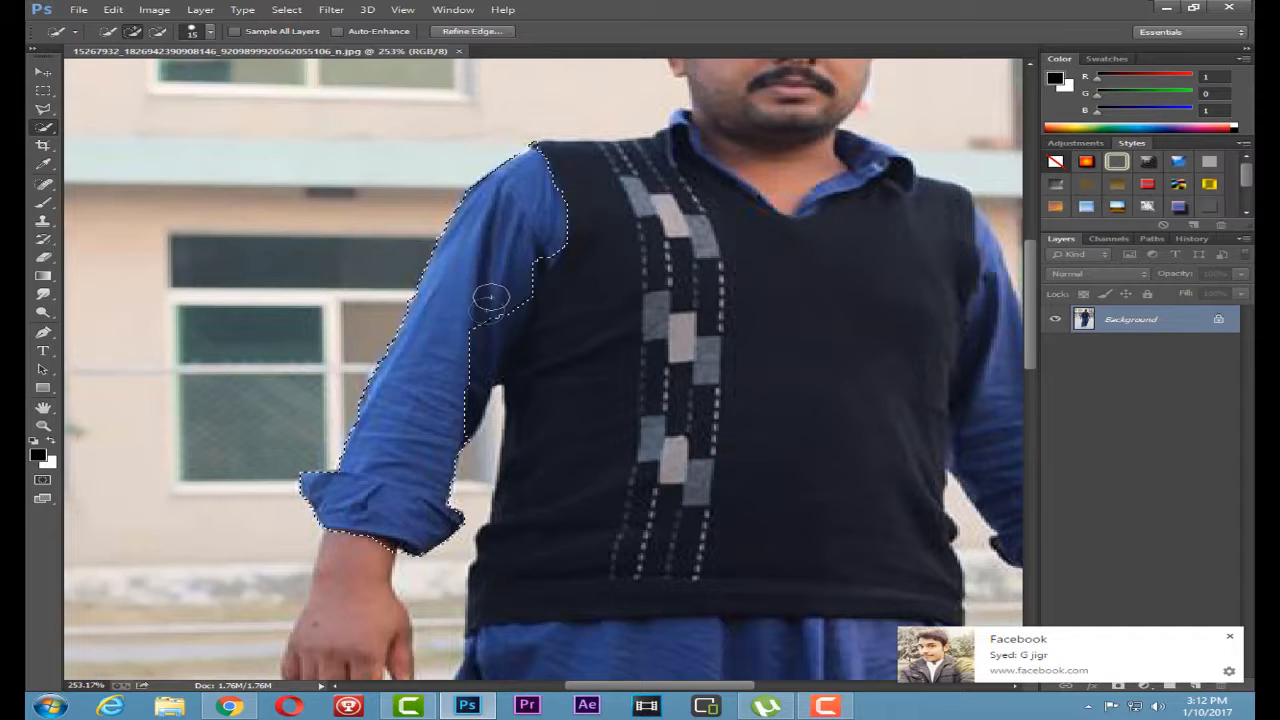
pyautogui.click(474, 351)
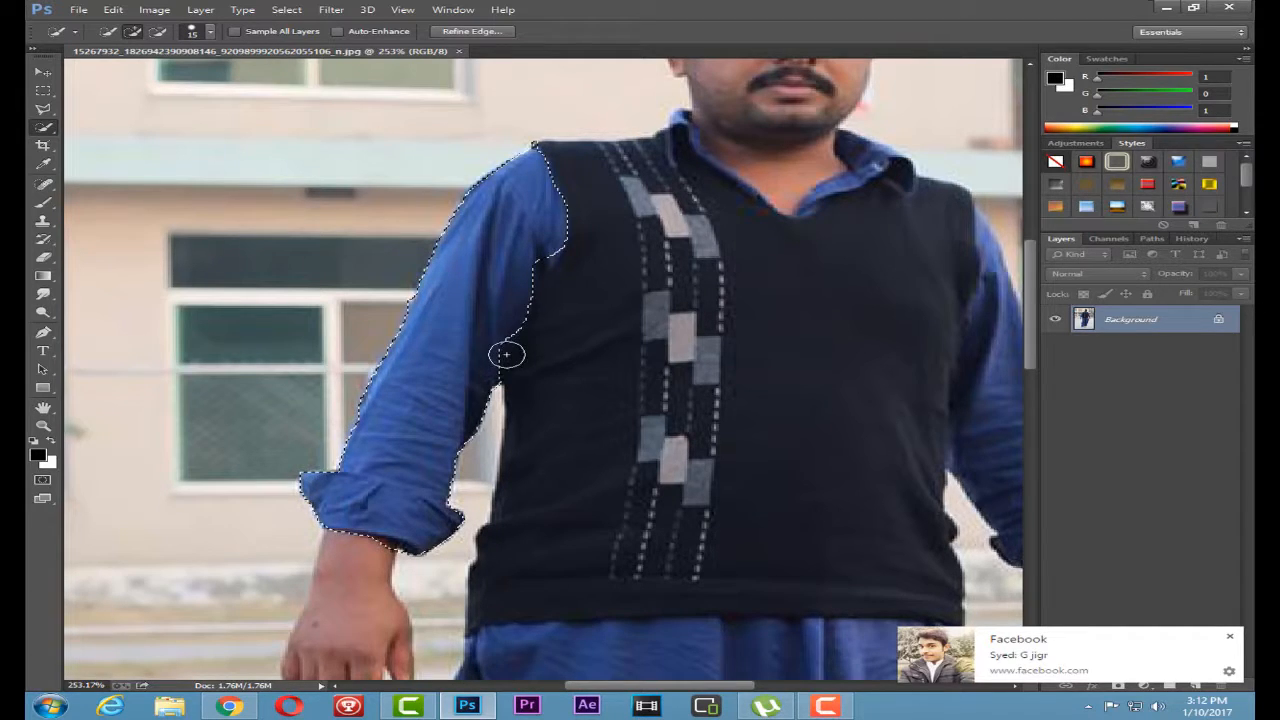
# Clean up the selection edge at the rolled cuff, keeping the wrist and hand out of it
pyautogui.scroll(-1, 390, 485)
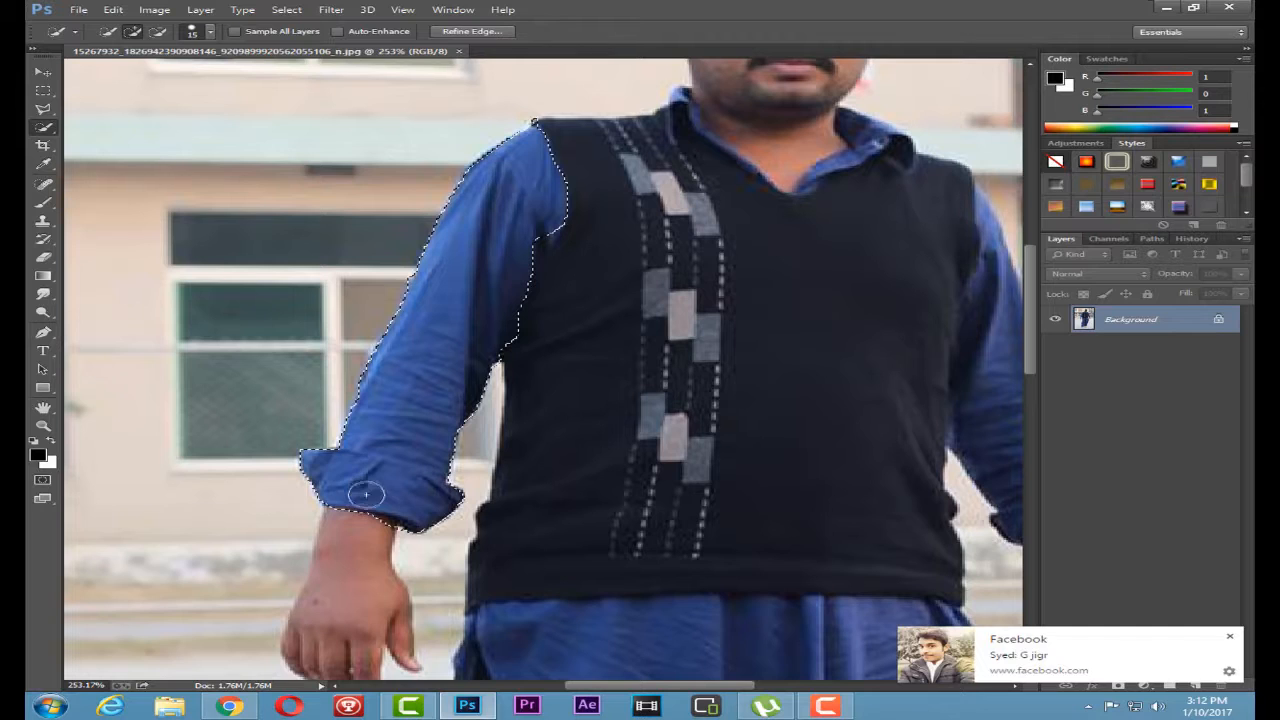
pyautogui.scroll(4, 376, 537)
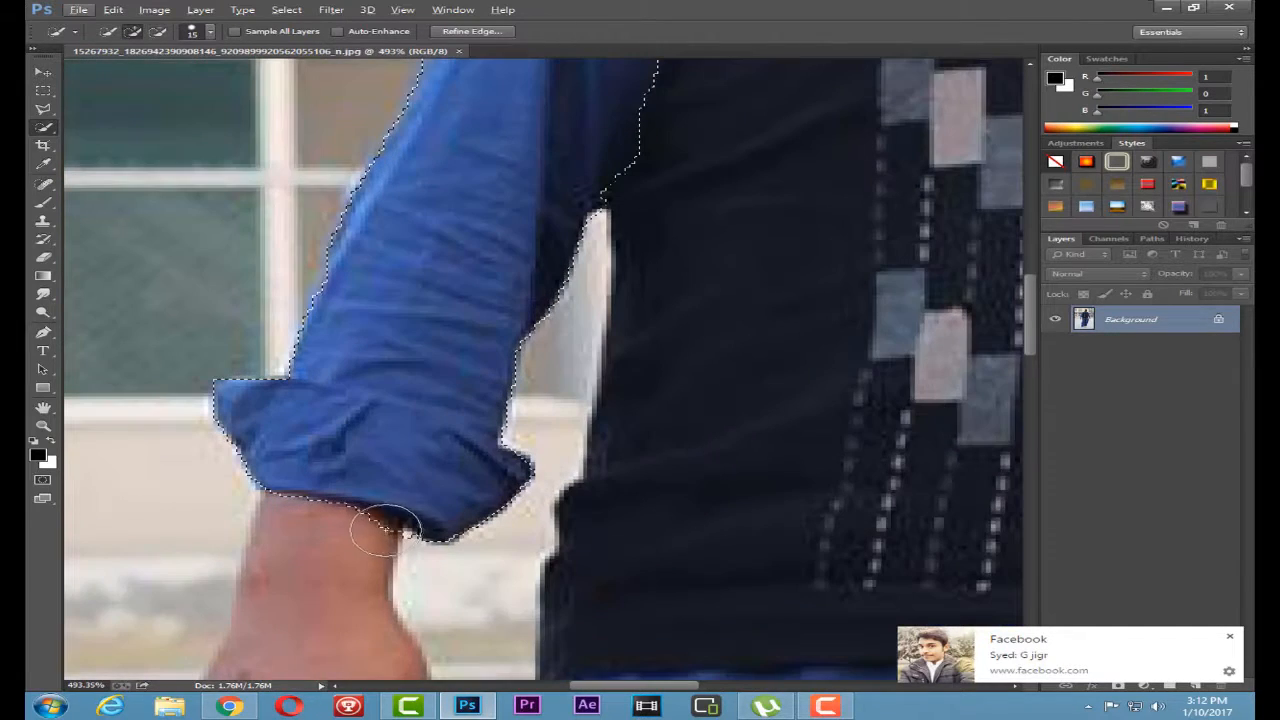
pyautogui.click(362, 537)
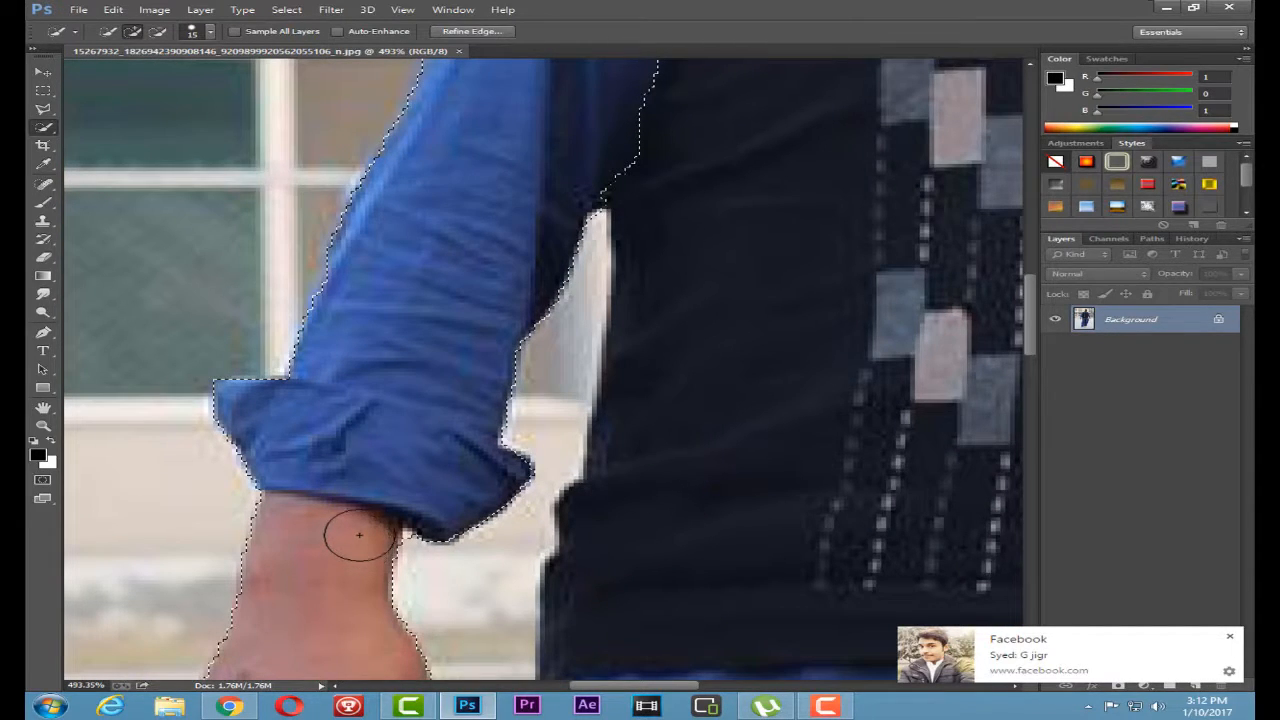
pyautogui.keyDown('alt'); pyautogui.click(359, 533); pyautogui.keyUp('alt')
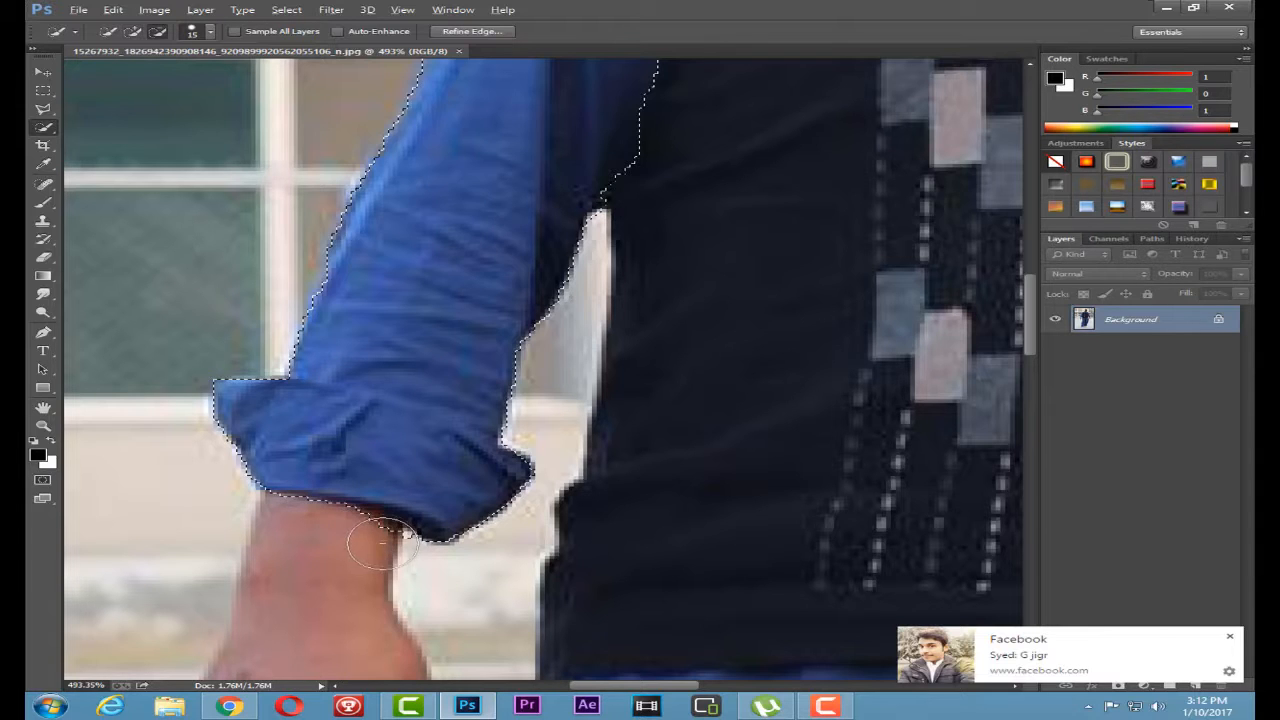
pyautogui.keyDown('alt'); pyautogui.click(369, 546); pyautogui.keyUp('alt')
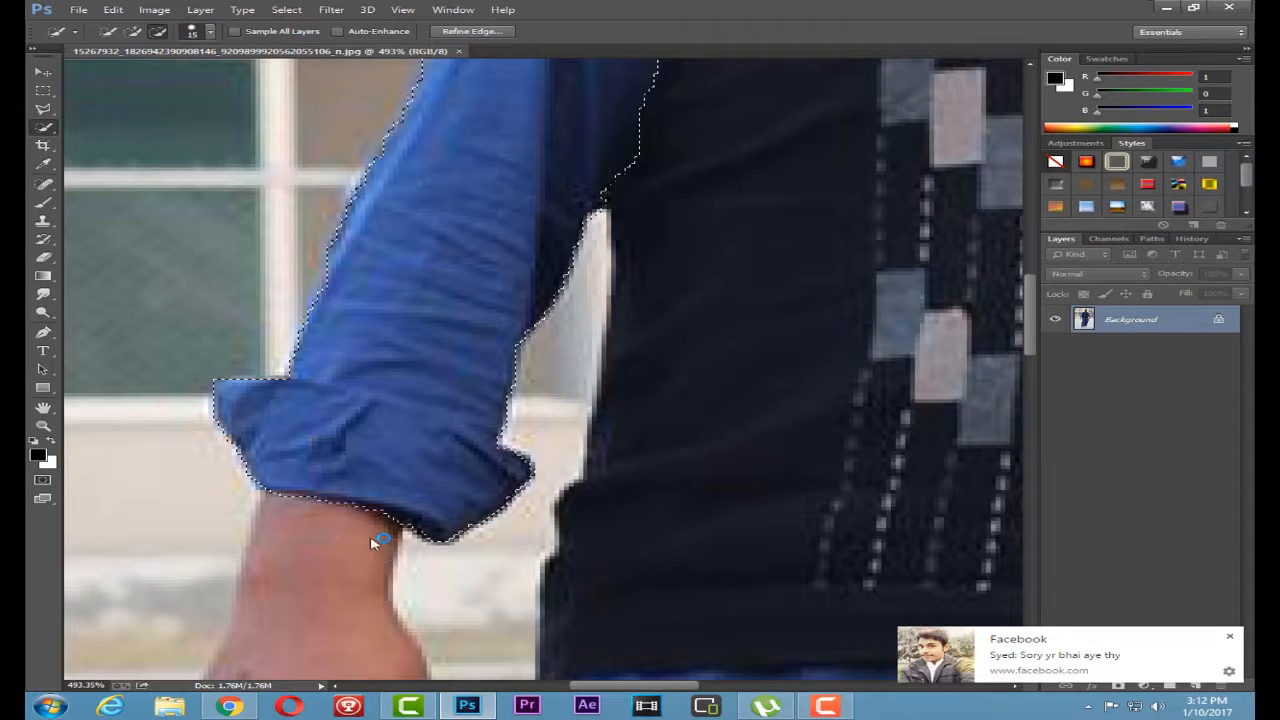
# Add the blue sleeve on the photo's right side to the selection, using a brush size of 9
pyautogui.scroll(-5, 352, 532)
pyautogui.scroll(-1, 530, 585)
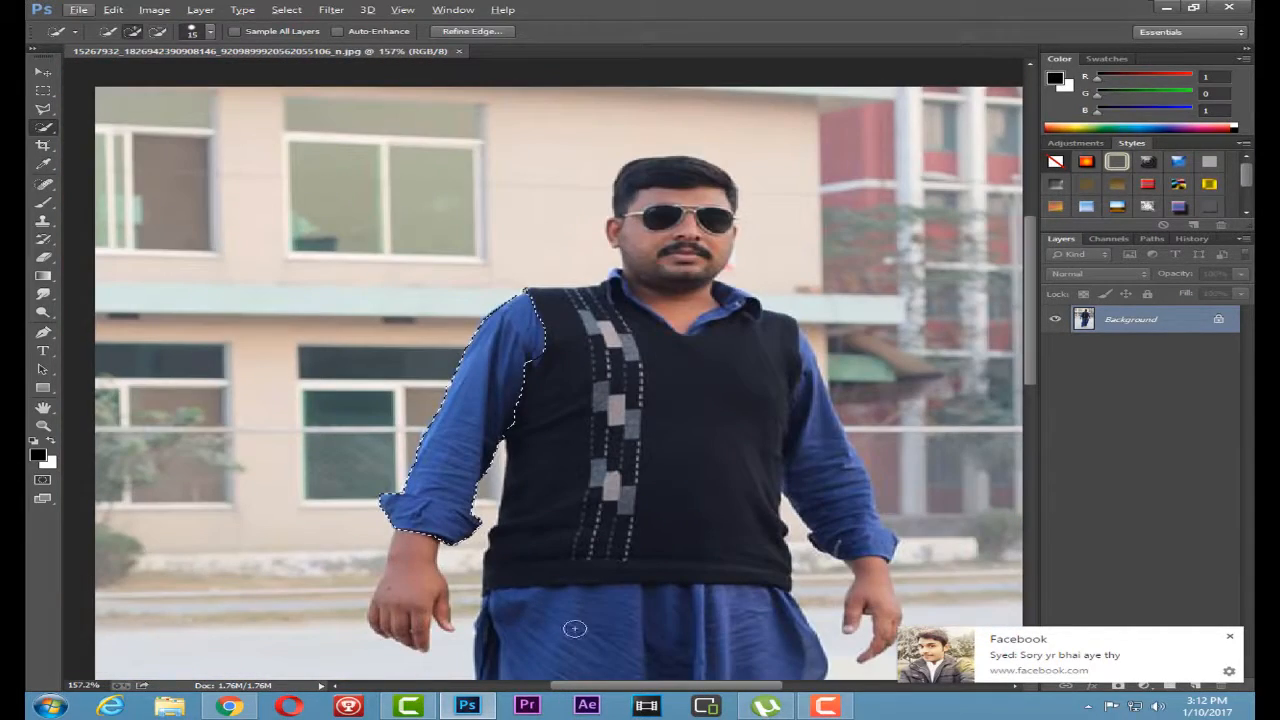
pyautogui.moveTo(660, 686); pyautogui.dragTo(699, 686)
pyautogui.scroll(6, 716, 380)
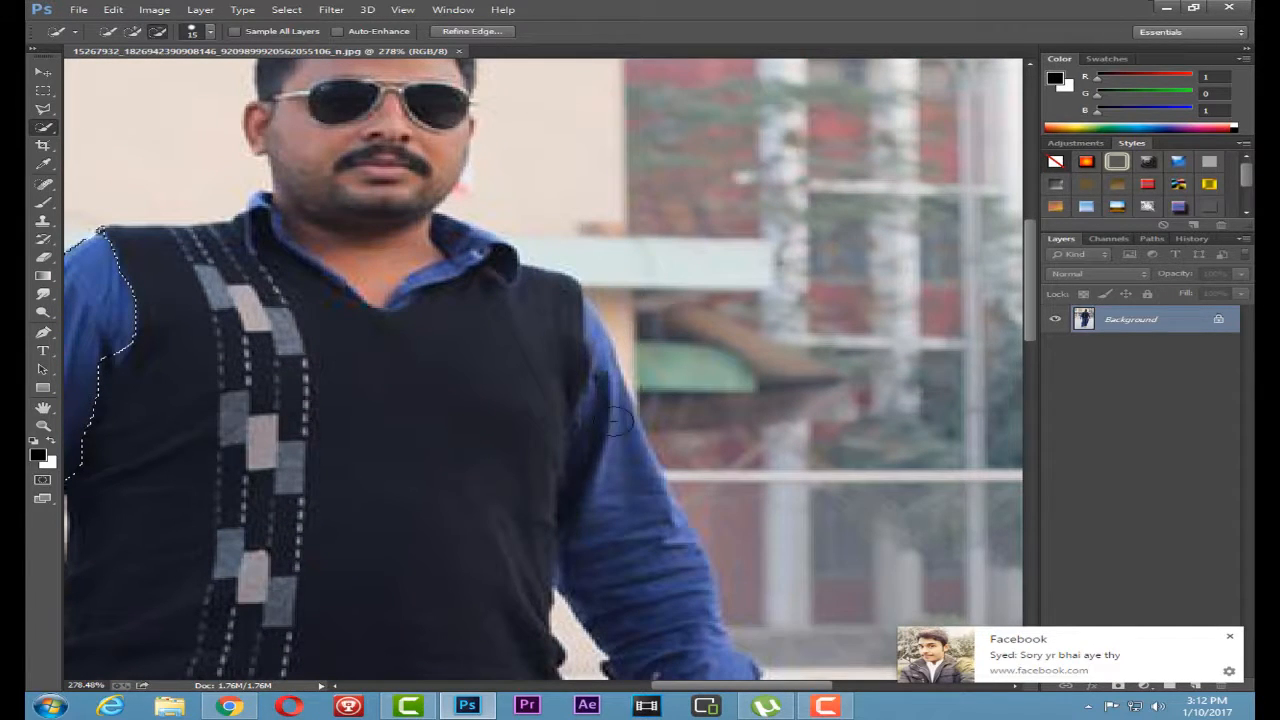
pyautogui.moveTo(610, 395)
pyautogui.mouseDown()
pyautogui.moveTo(606, 329)
pyautogui.moveTo(637, 515)
pyautogui.moveTo(656, 300)
pyautogui.moveTo(634, 349)
pyautogui.moveTo(648, 383)
pyautogui.mouseUp()
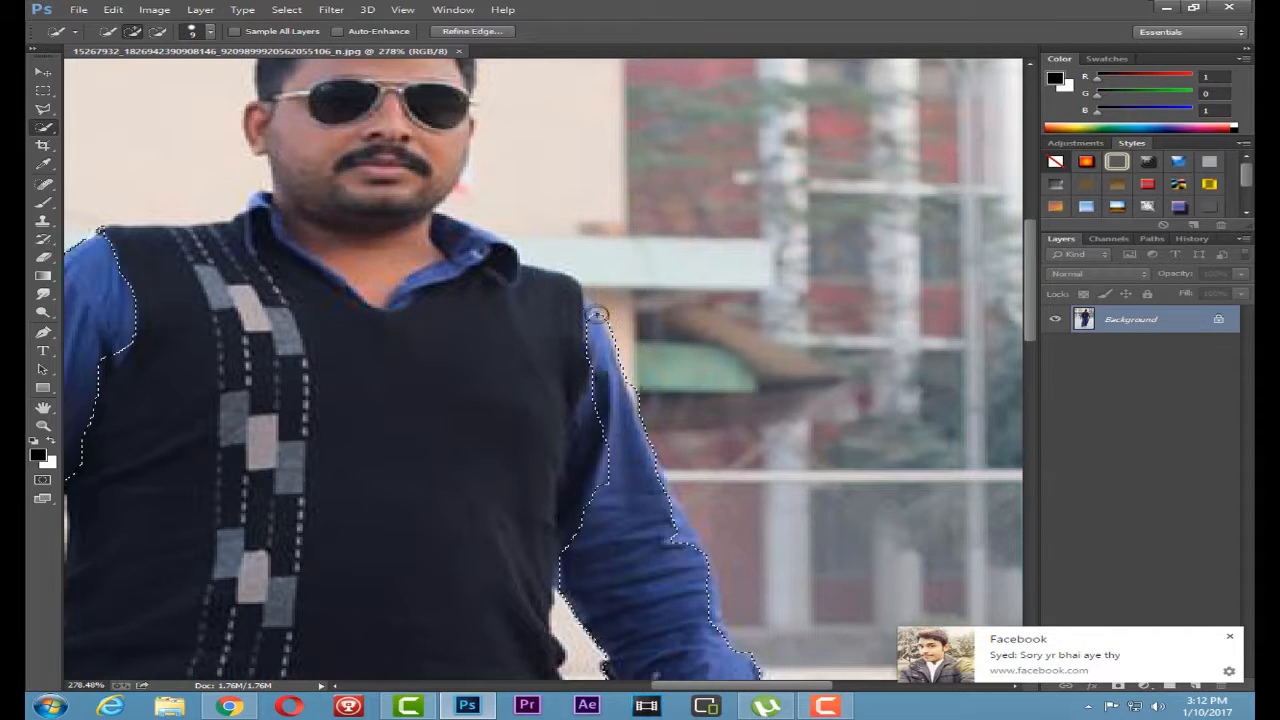
# Subtract the stray background along the outer shoulder edge of the right-hand sleeve from the selection
pyautogui.scroll(-2, 615, 410)
pyautogui.scroll(-1, 645, 460)
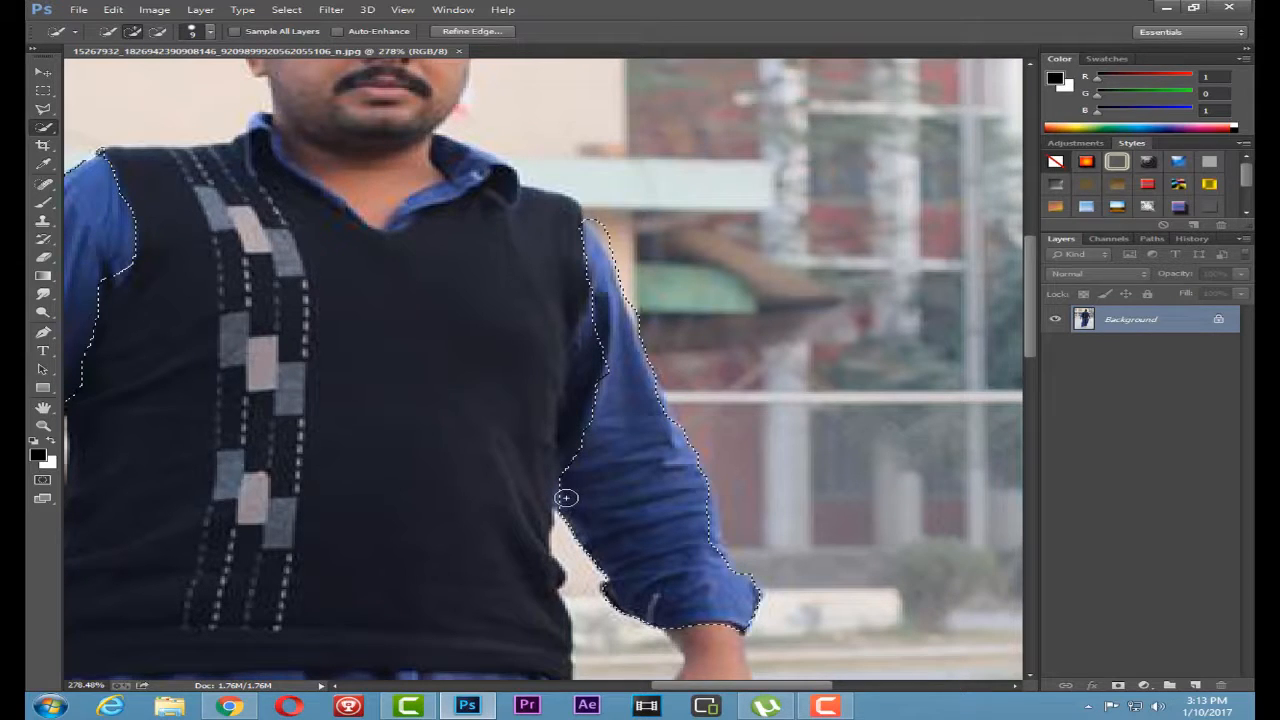
pyautogui.scroll(4, 608, 224)
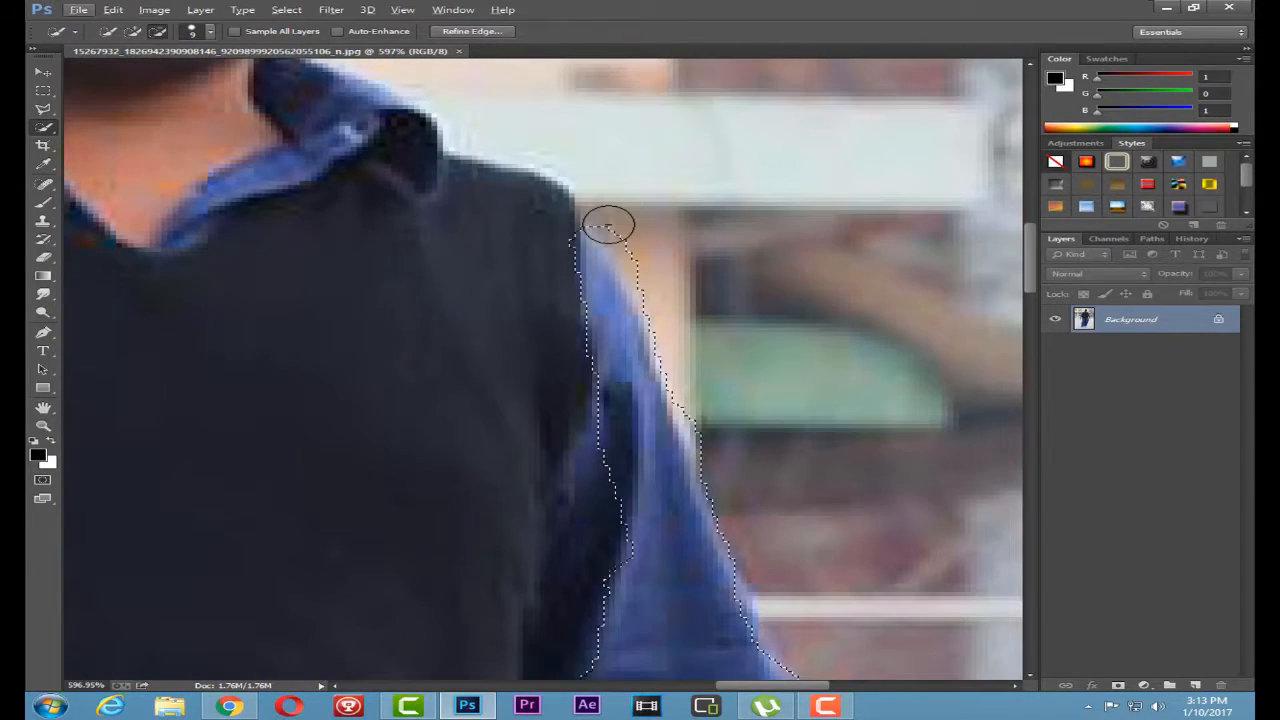
pyautogui.keyDown('alt'); pyautogui.moveTo(631, 237); pyautogui.dragTo(720, 443); pyautogui.keyUp('alt')
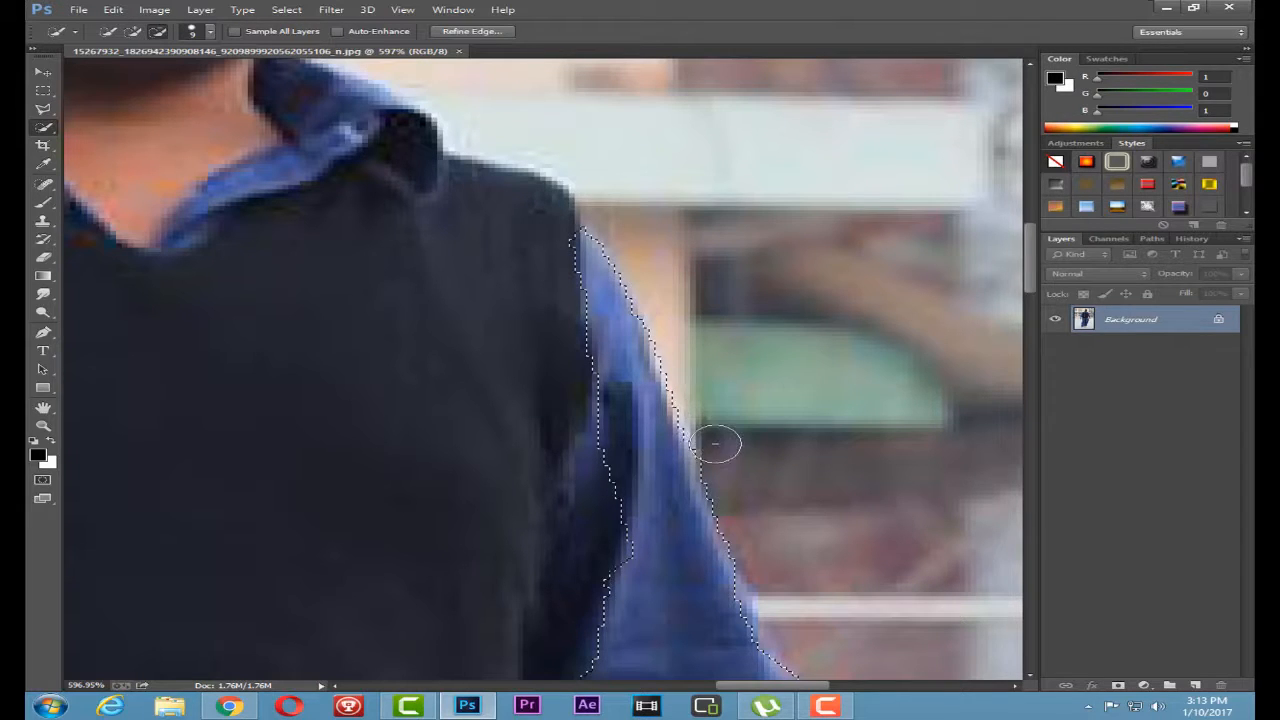
# Add the right half of the shirt collar down to the V-neck and trim skin along its inner edge
pyautogui.scroll(-3, 676, 291)
pyautogui.scroll(3, 454, 163)
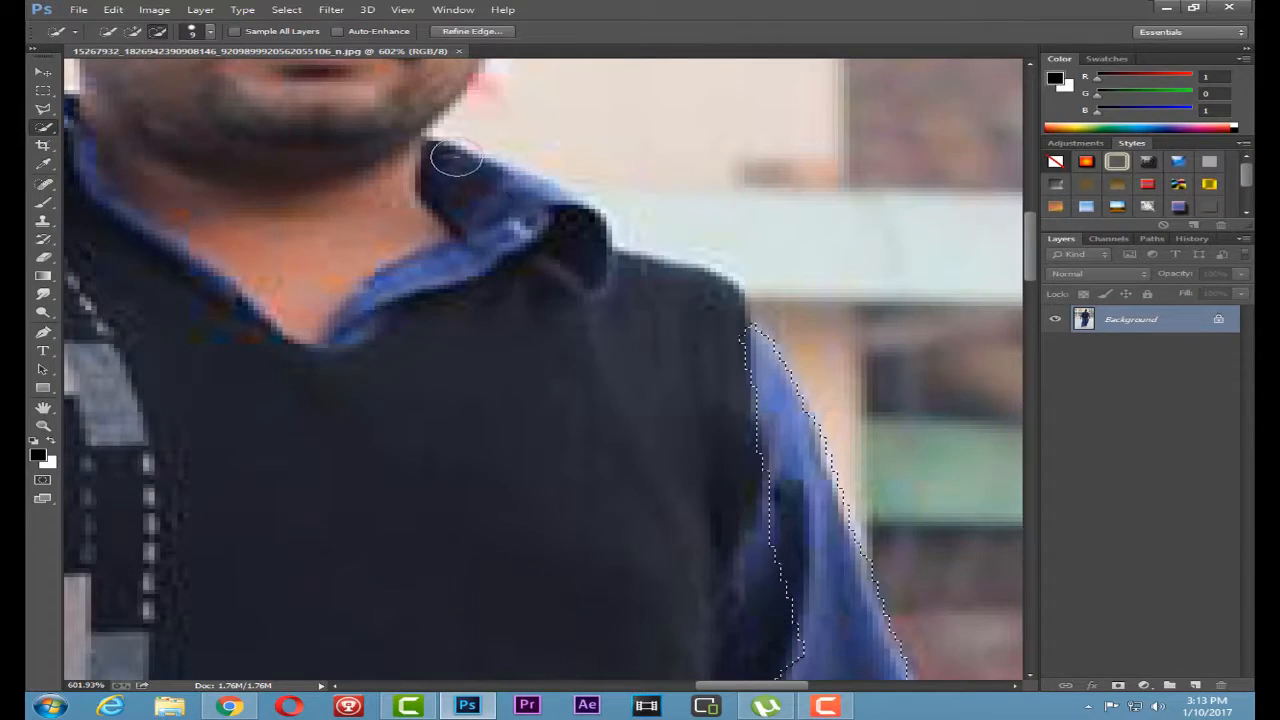
pyautogui.moveTo(466, 177)
pyautogui.mouseDown()
pyautogui.moveTo(502, 200)
pyautogui.moveTo(524, 190)
pyautogui.moveTo(527, 212)
pyautogui.moveTo(420, 260)
pyautogui.moveTo(343, 317)
pyautogui.mouseUp()
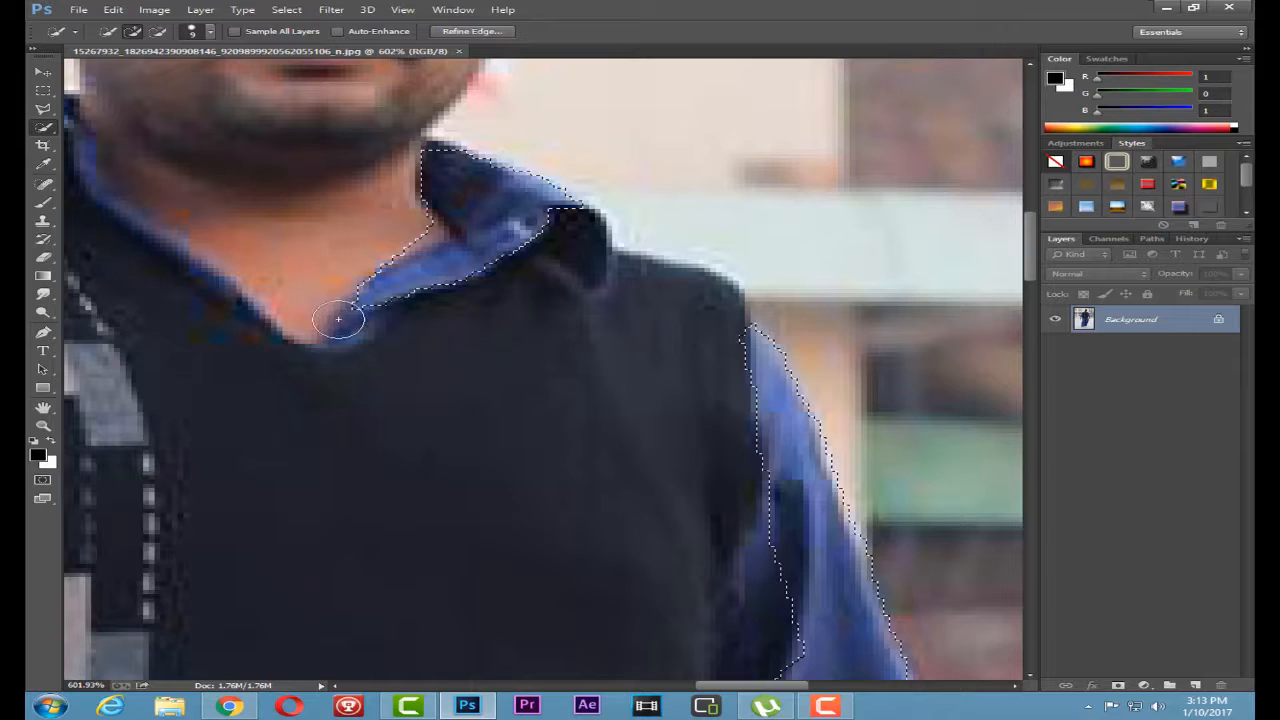
pyautogui.scroll(1, 208, 245)
pyautogui.moveTo(753, 686); pyautogui.dragTo(722, 686)
pyautogui.press('alt')
pyautogui.moveTo(673, 267); pyautogui.dragTo(688, 266)
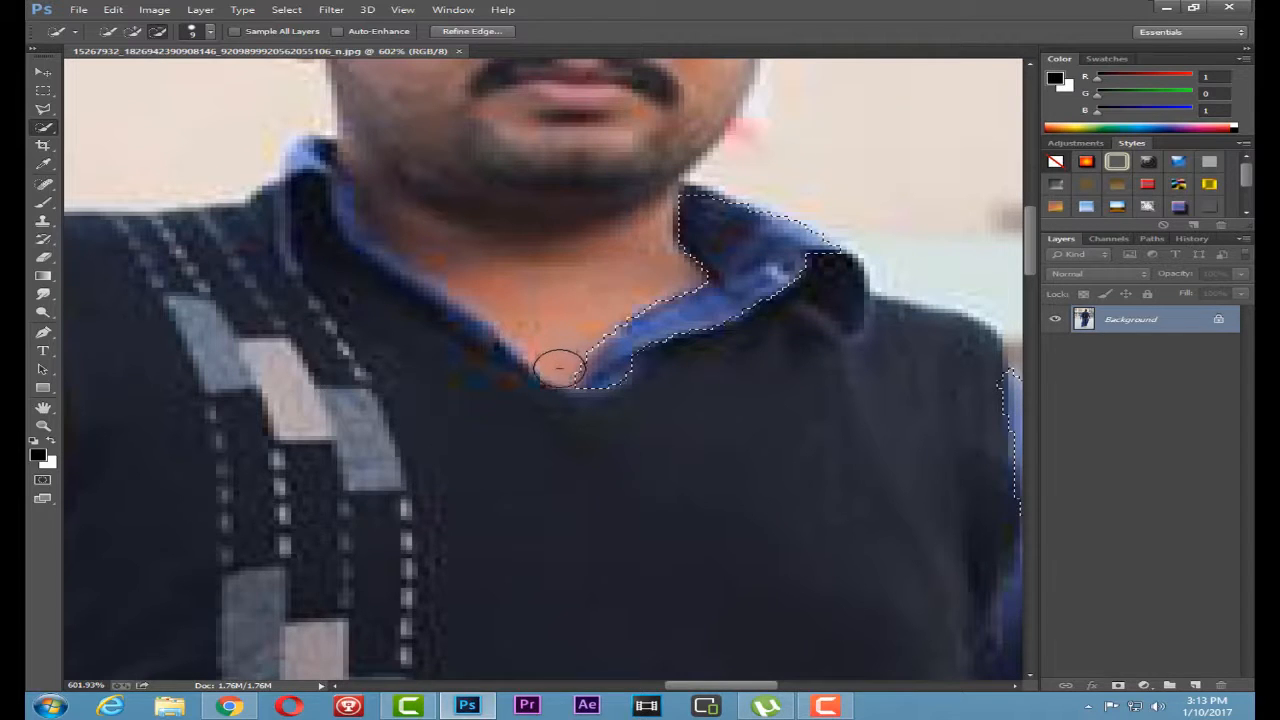
# Add the blue collar tip on the photo's left side to the selection and subtract the stray background above it
pyautogui.scroll(1, 337, 157)
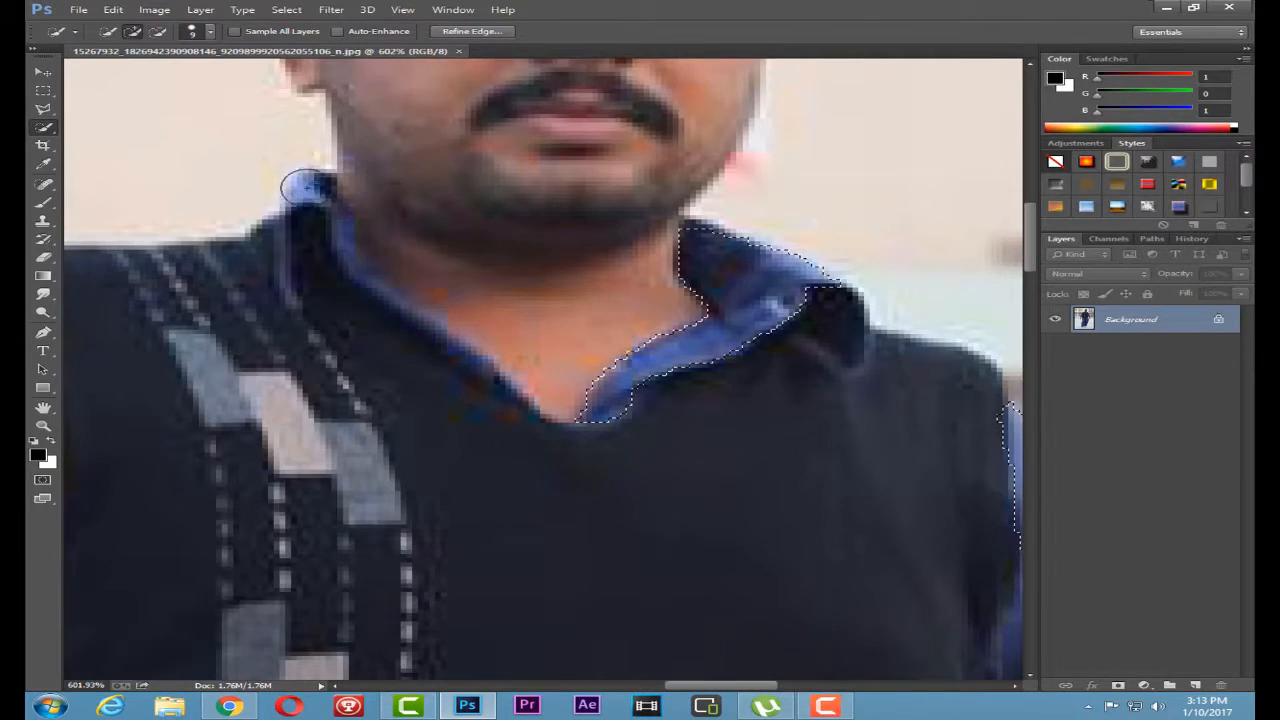
pyautogui.click(311, 181)
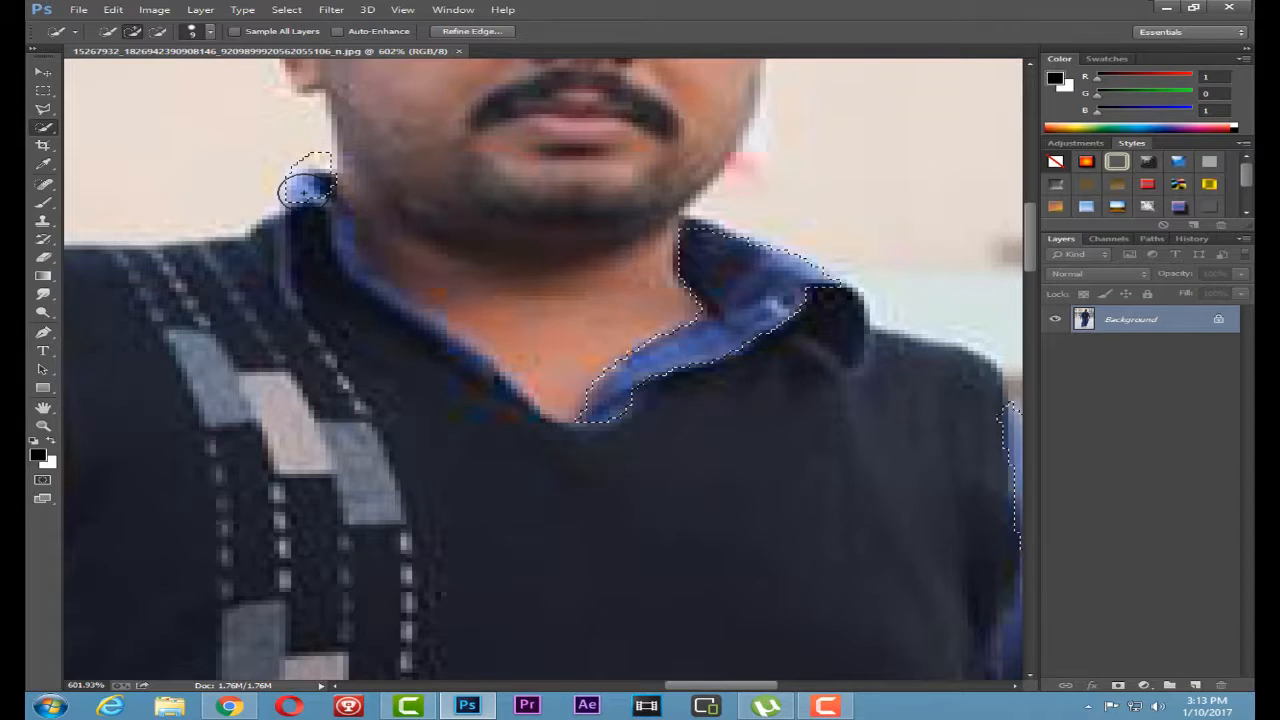
pyautogui.keyDown('alt'); pyautogui.click(312, 153); pyautogui.keyUp('alt')
# Add the blue kurta and trousers below the vest to the Quick Selection
pyautogui.scroll(-3, 300, 250)
pyautogui.scroll(-2, 350, 295)
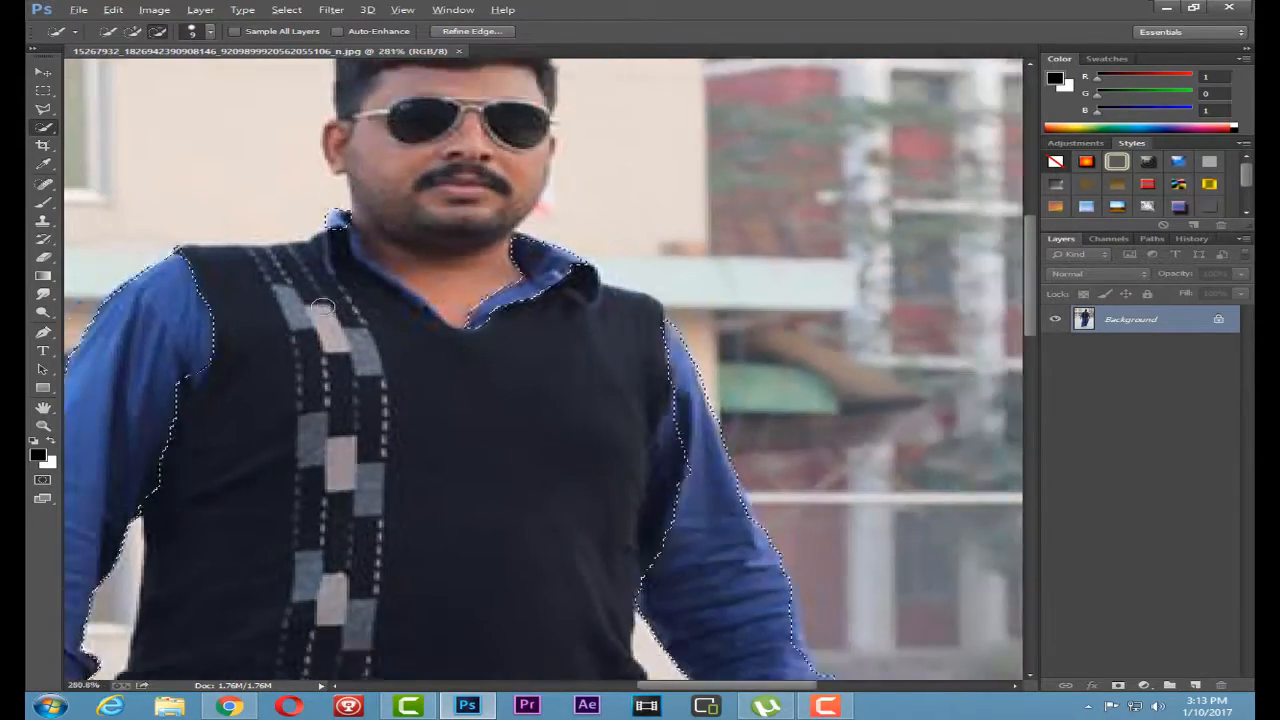
pyautogui.scroll(-4, 322, 305)
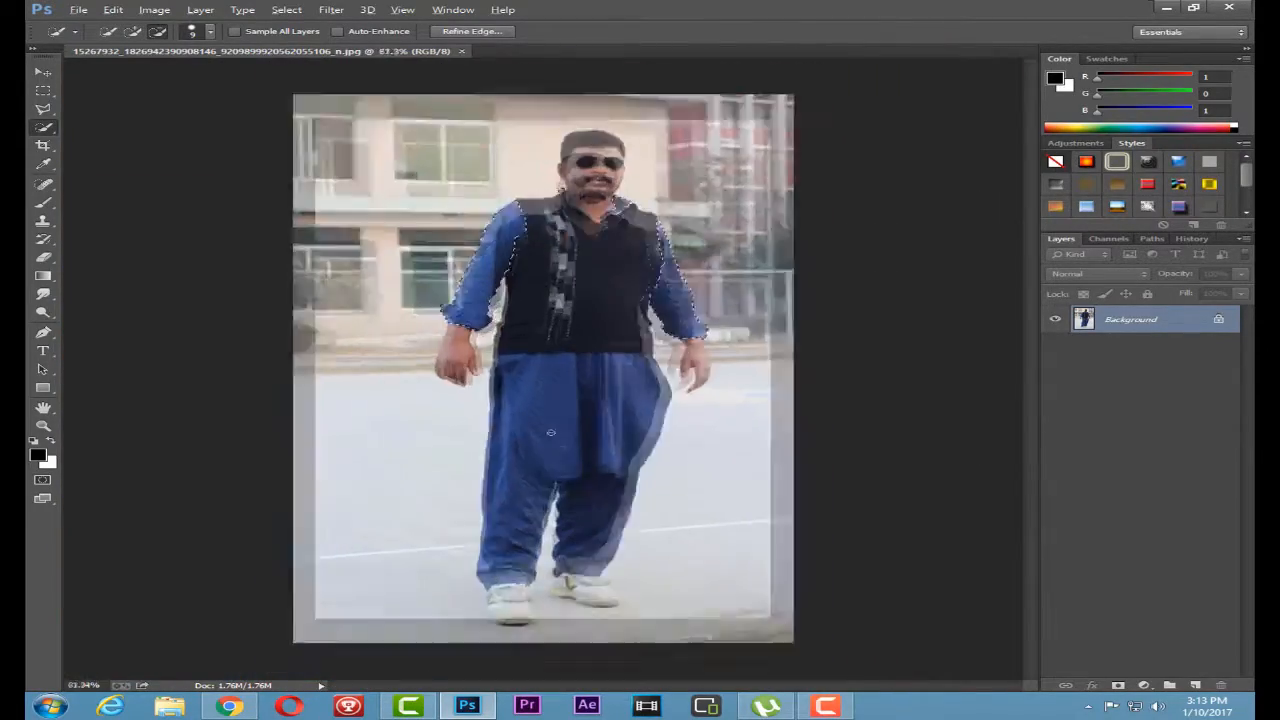
pyautogui.scroll(5, 550, 432)
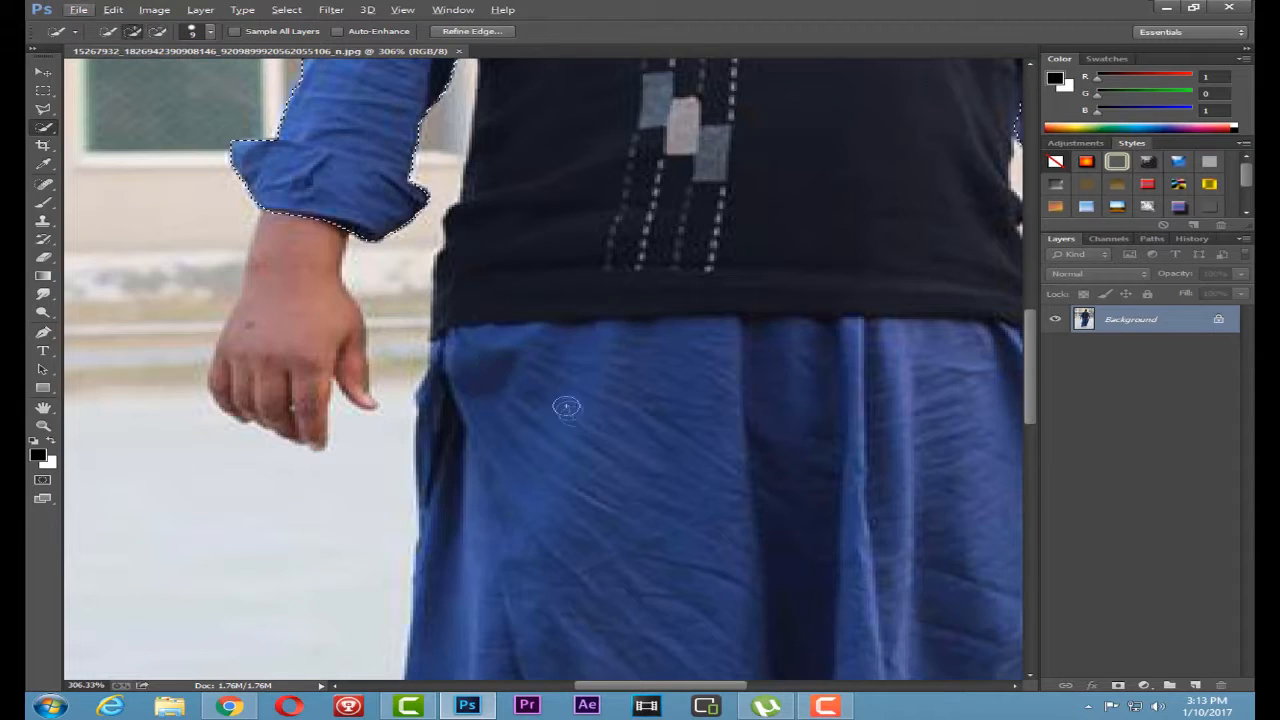
pyautogui.moveTo(566, 406); pyautogui.dragTo(586, 451)
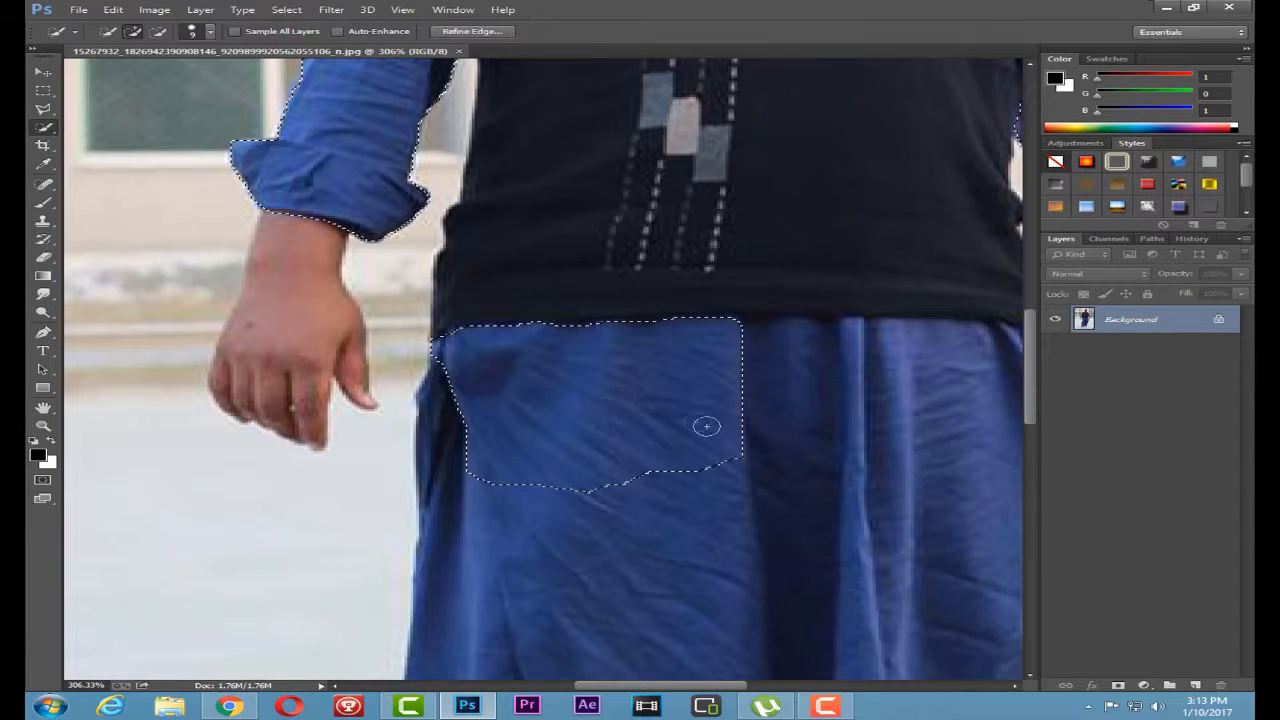
pyautogui.moveTo(766, 463); pyautogui.dragTo(742, 448)
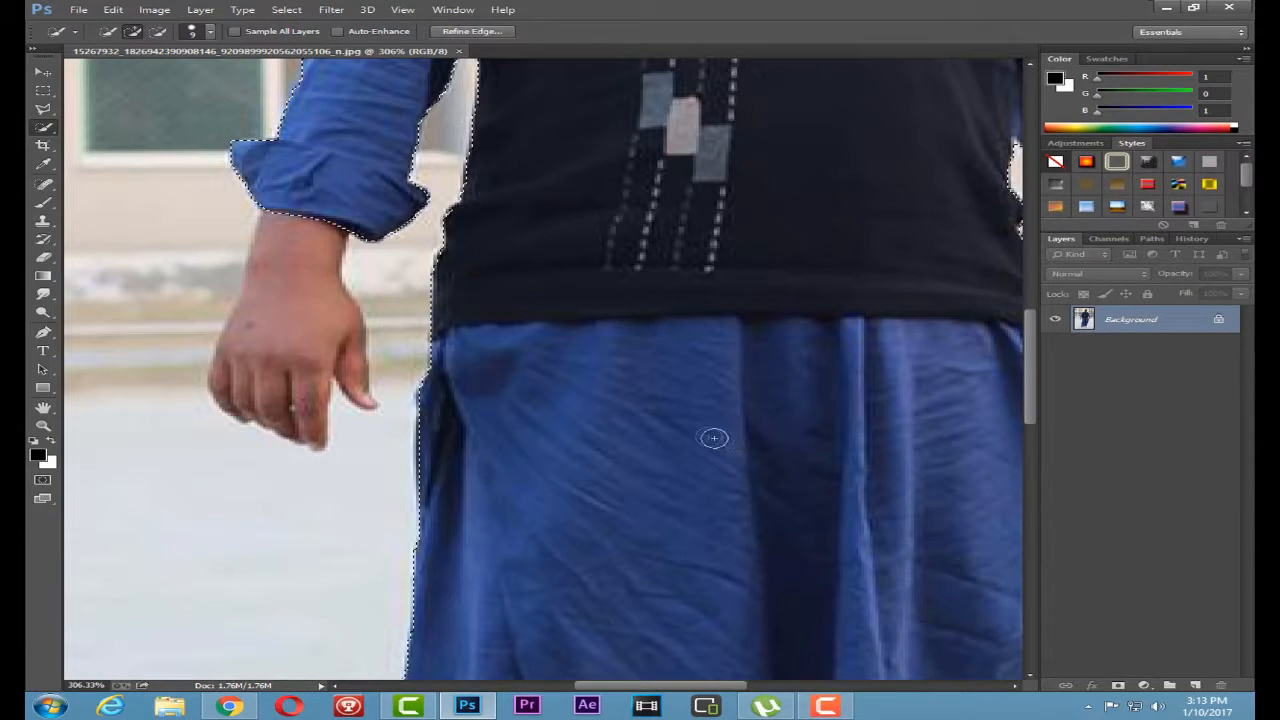
# Subtract the black vest and its patterned stripe from the selection, keeping the sleeves, collar and lower garments selected
pyautogui.scroll(-3, 460, 255)
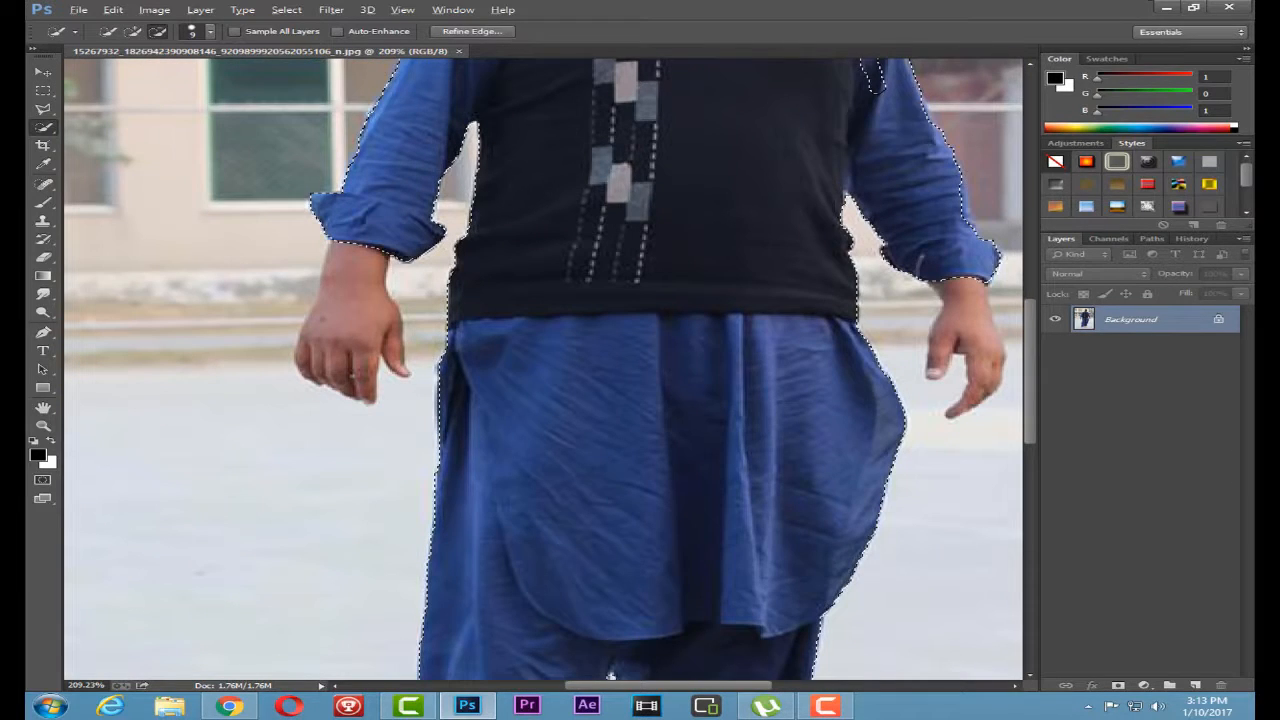
pyautogui.moveTo(600, 161); pyautogui.dragTo(623, 154)
pyautogui.scroll(2, 625, 153)
pyautogui.click(614, 147)
pyautogui.scroll(2, 612, 150)
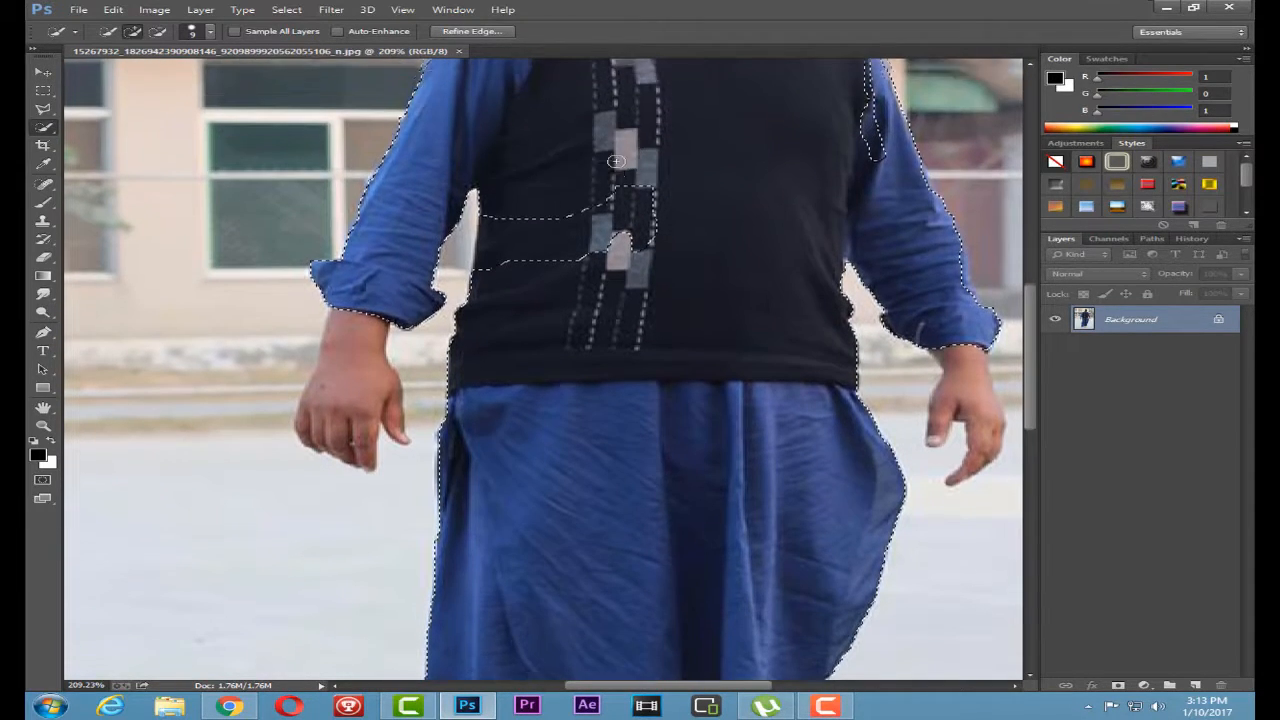
pyautogui.click(627, 262)
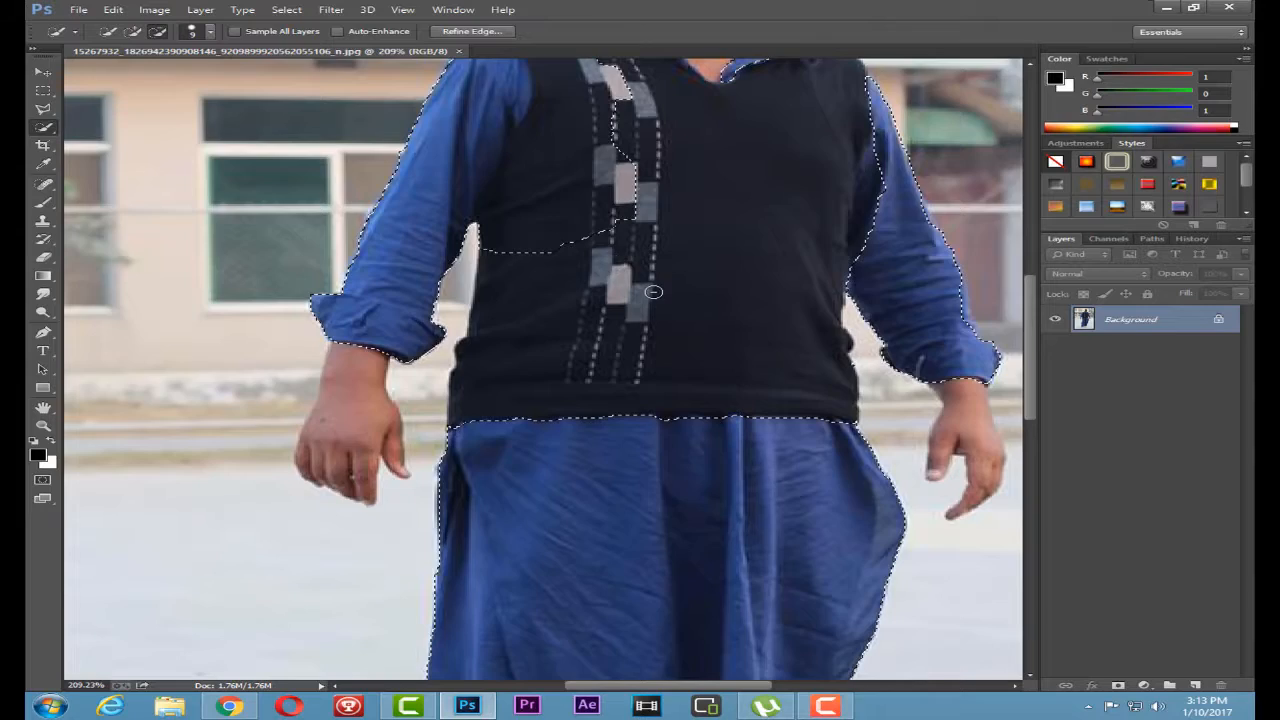
pyautogui.scroll(5, 652, 292)
pyautogui.scroll(-4, 656, 298)
pyautogui.scroll(4, 646, 250)
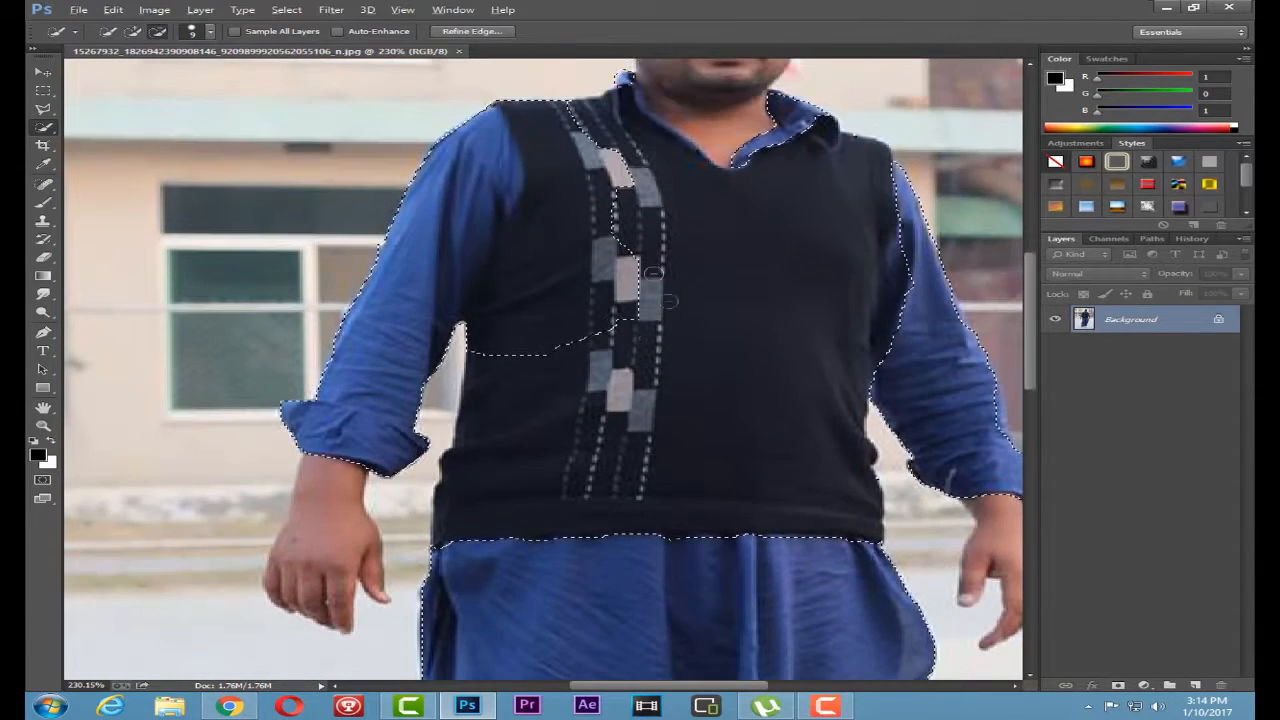
pyautogui.click(591, 263)
pyautogui.click(546, 280)
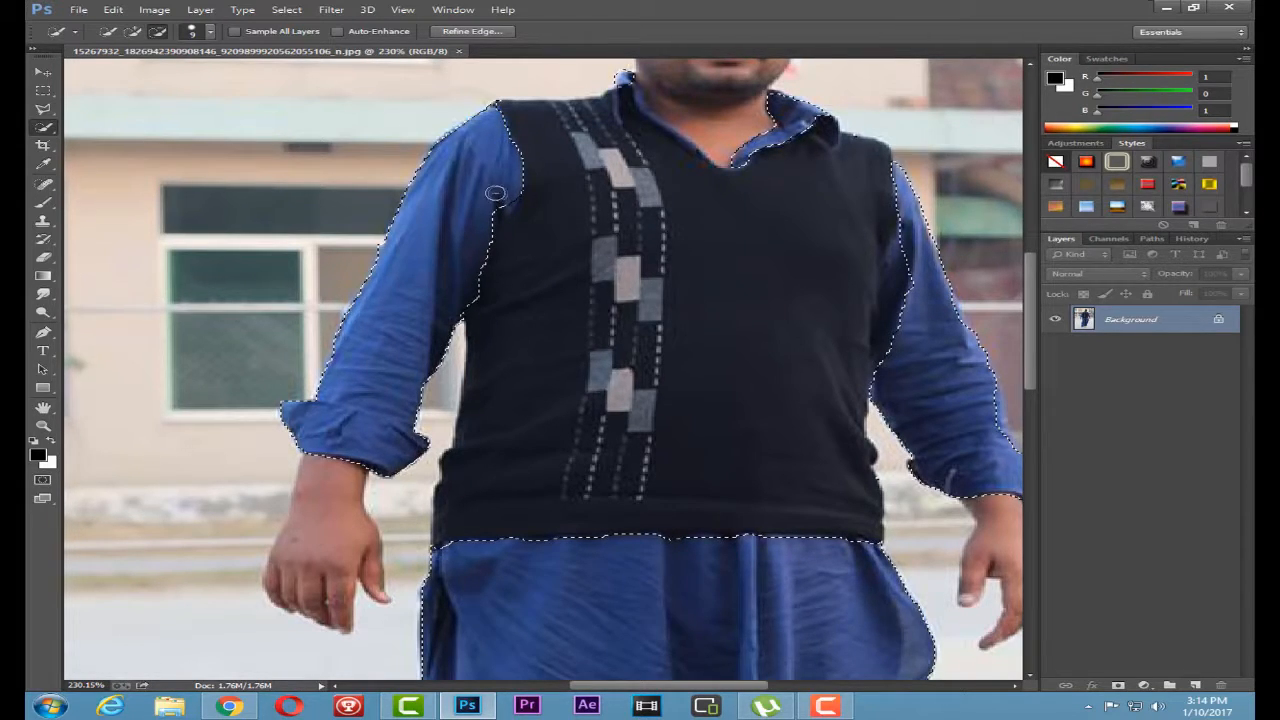
# Refine the selection along the armholes, adding the shaded inner part of the sleeve on the photo's right side
pyautogui.press('alt')
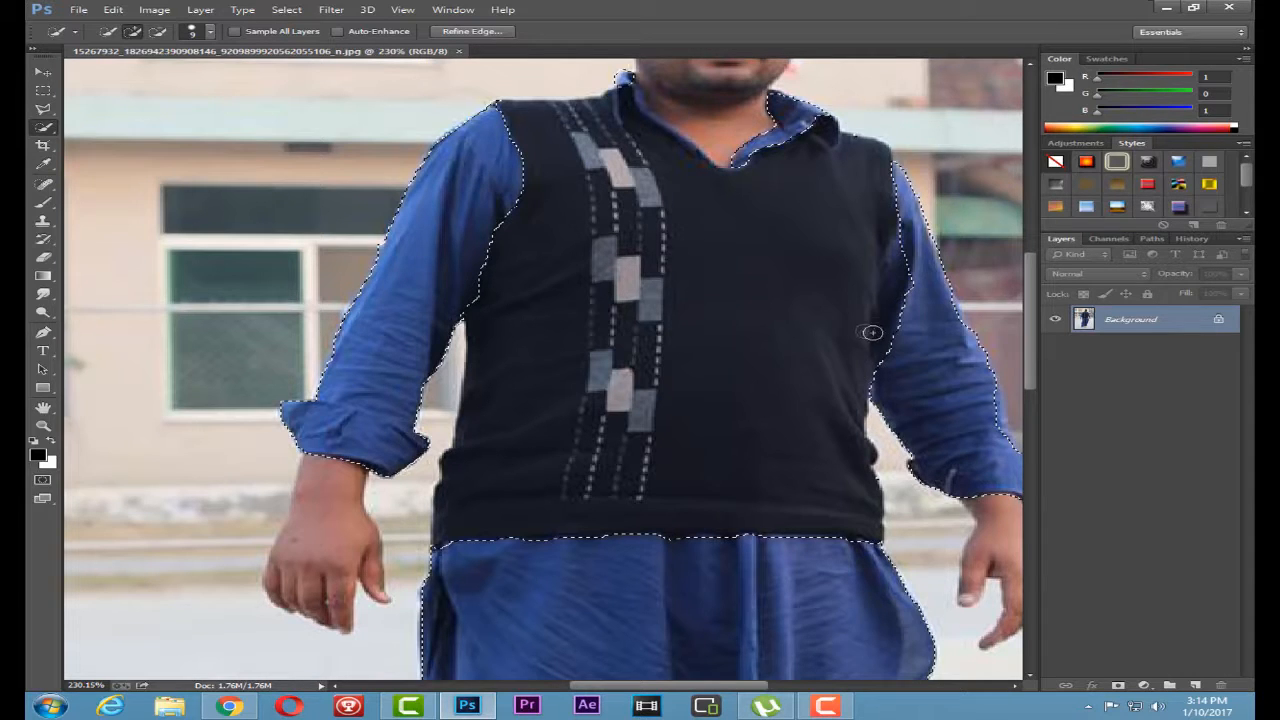
pyautogui.scroll(1, 933, 280)
pyautogui.scroll(3, 910, 295)
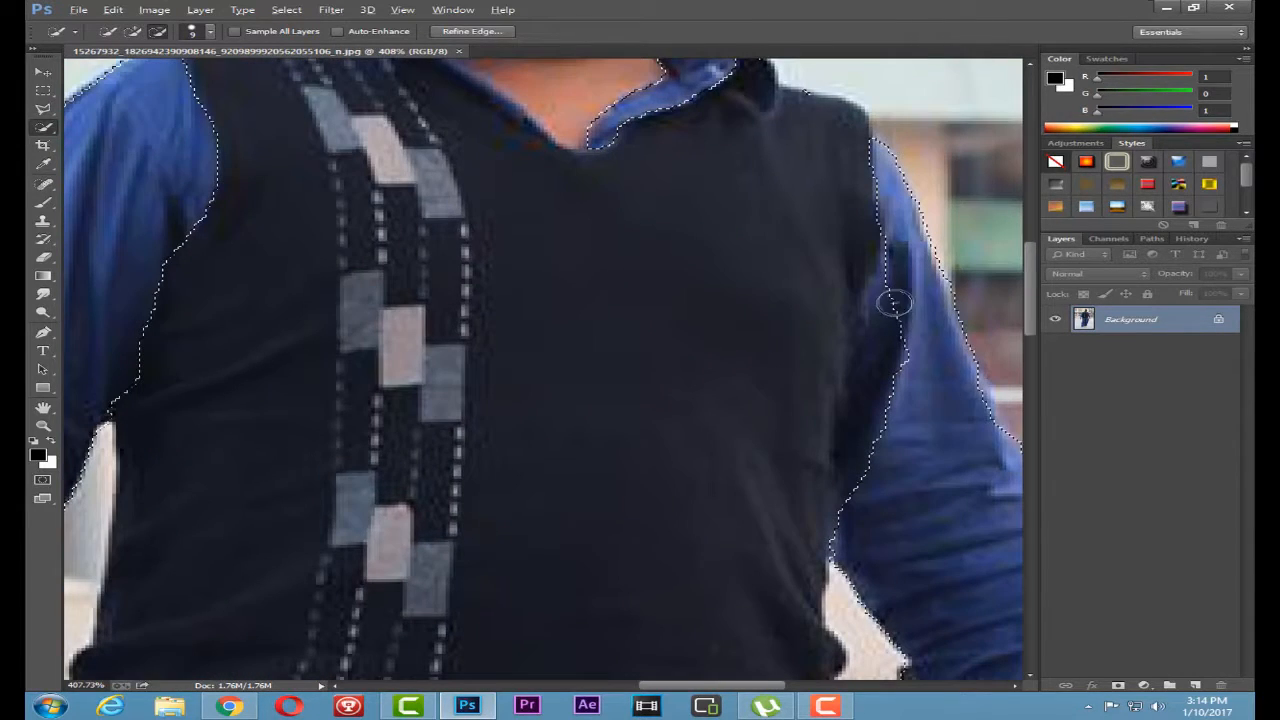
pyautogui.keyDown('alt'); pyautogui.click(897, 305); pyautogui.keyUp('alt')
pyautogui.moveTo(908, 289)
pyautogui.mouseDown()
pyautogui.moveTo(891, 374)
pyautogui.moveTo(894, 291)
pyautogui.moveTo(880, 300)
pyautogui.mouseUp()
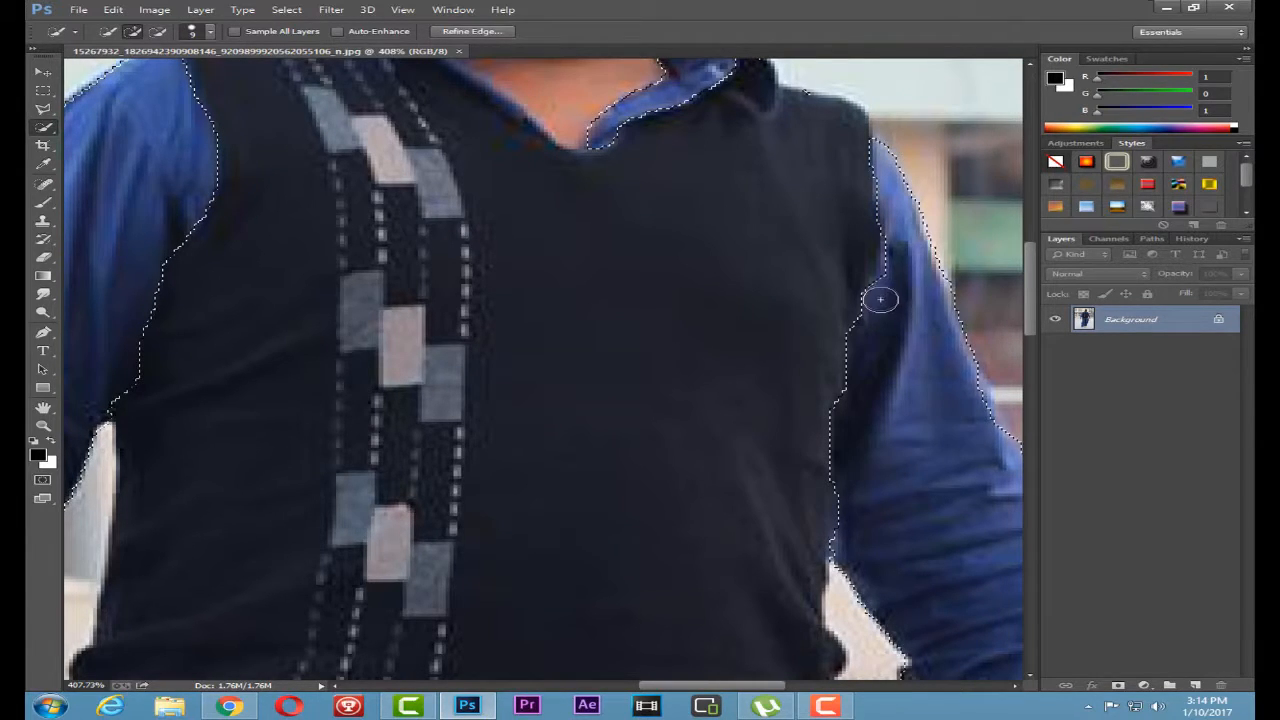
# Inspect the selection outline from the collar and sleeves down to the trouser hems
pyautogui.scroll(-5, 930, 480)
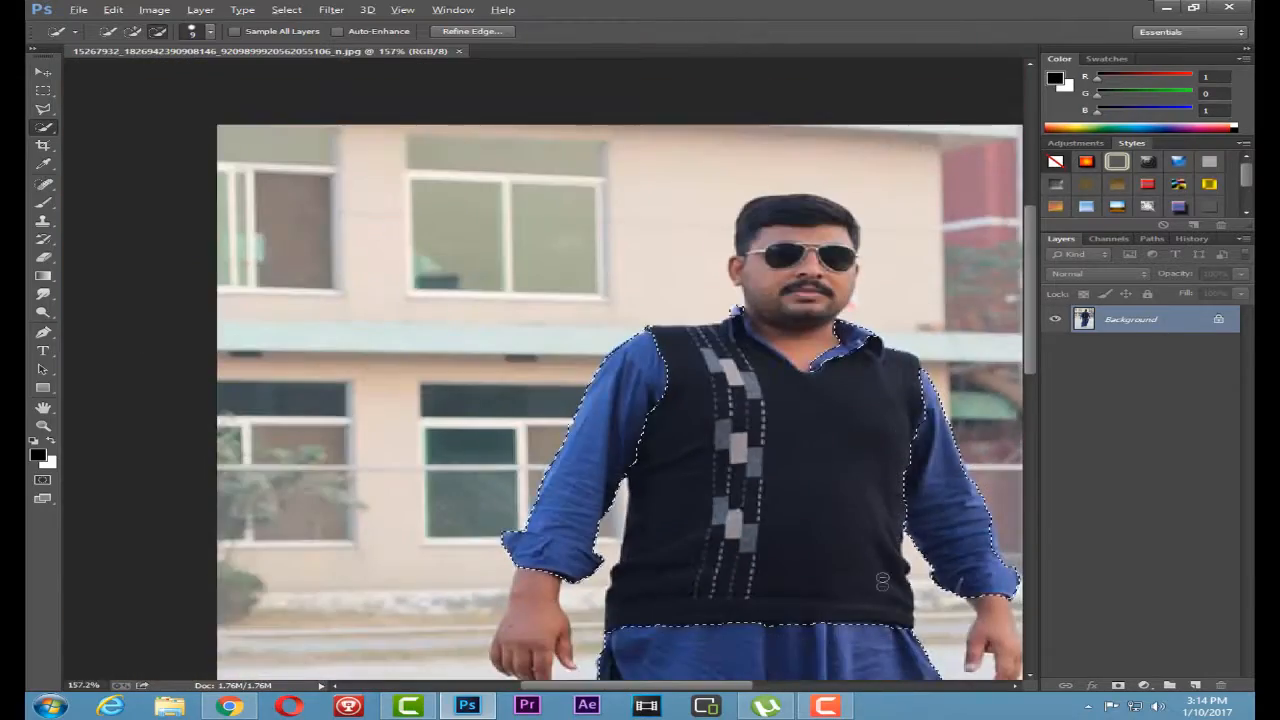
pyautogui.scroll(-2, 882, 581)
pyautogui.scroll(3, 850, 630)
pyautogui.scroll(-5, 731, 570)
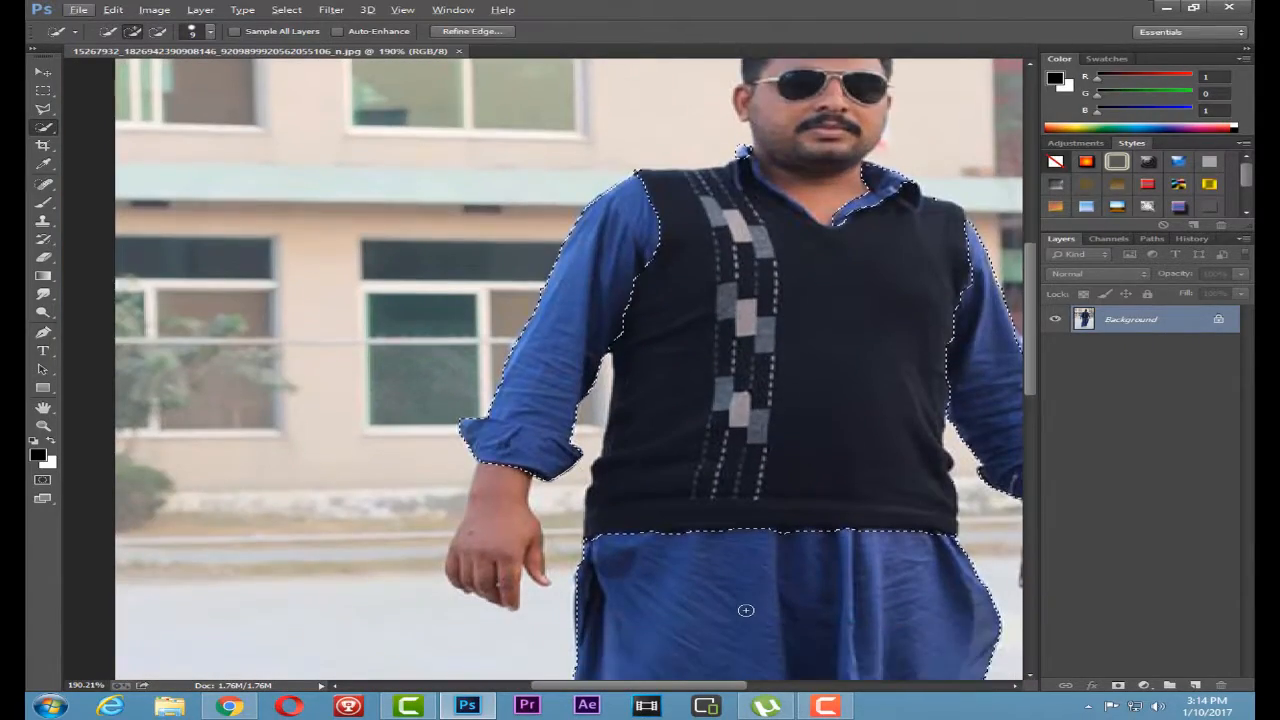
pyautogui.scroll(-3, 775, 592)
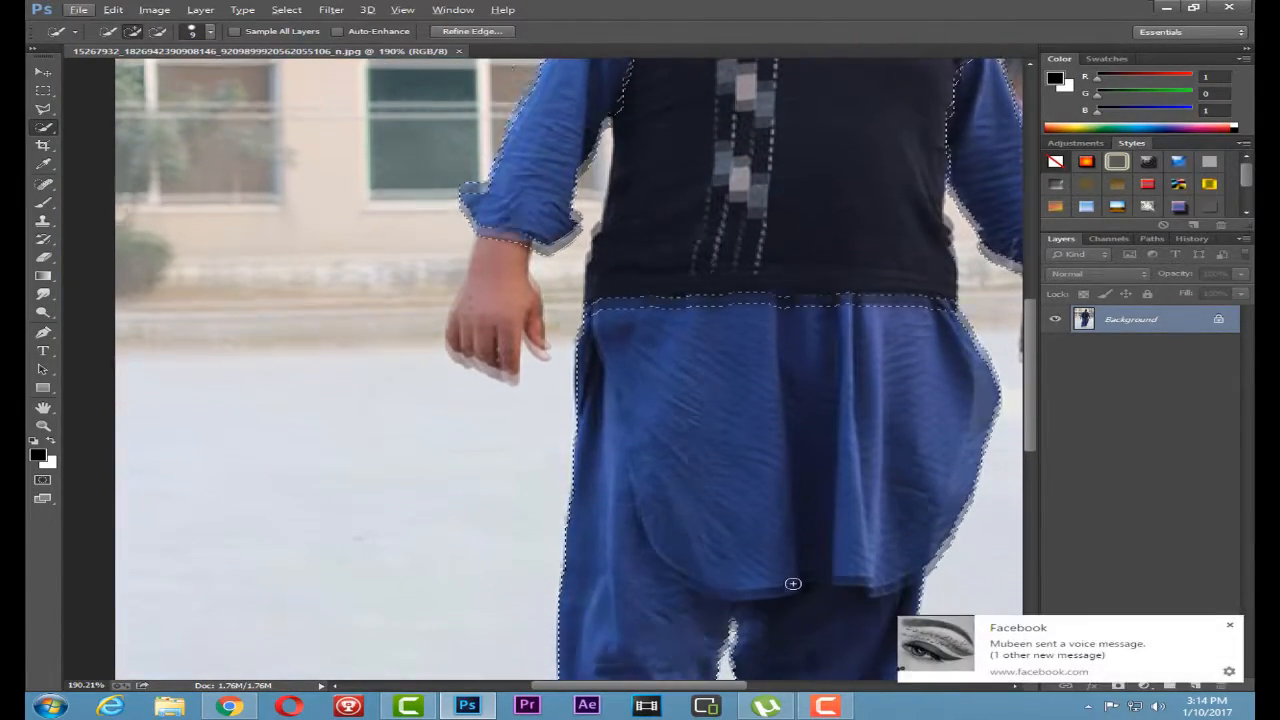
pyautogui.scroll(-4, 807, 577)
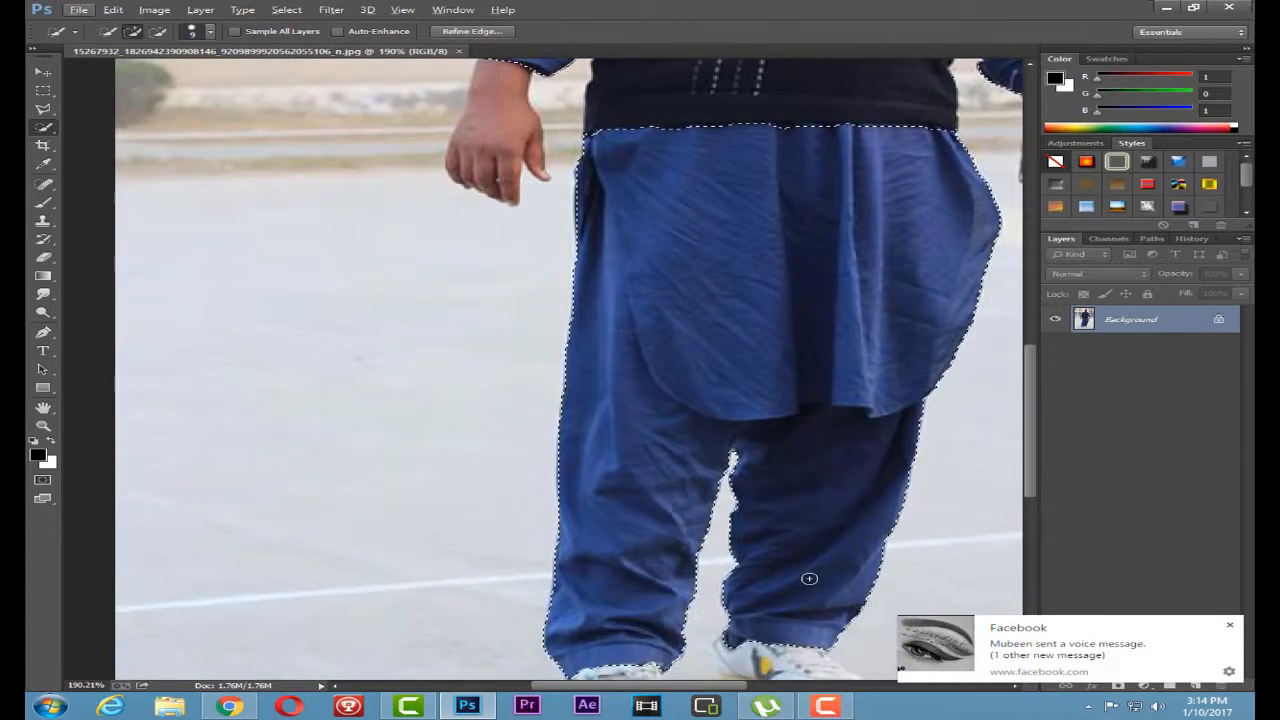
pyautogui.scroll(-2, 815, 579)
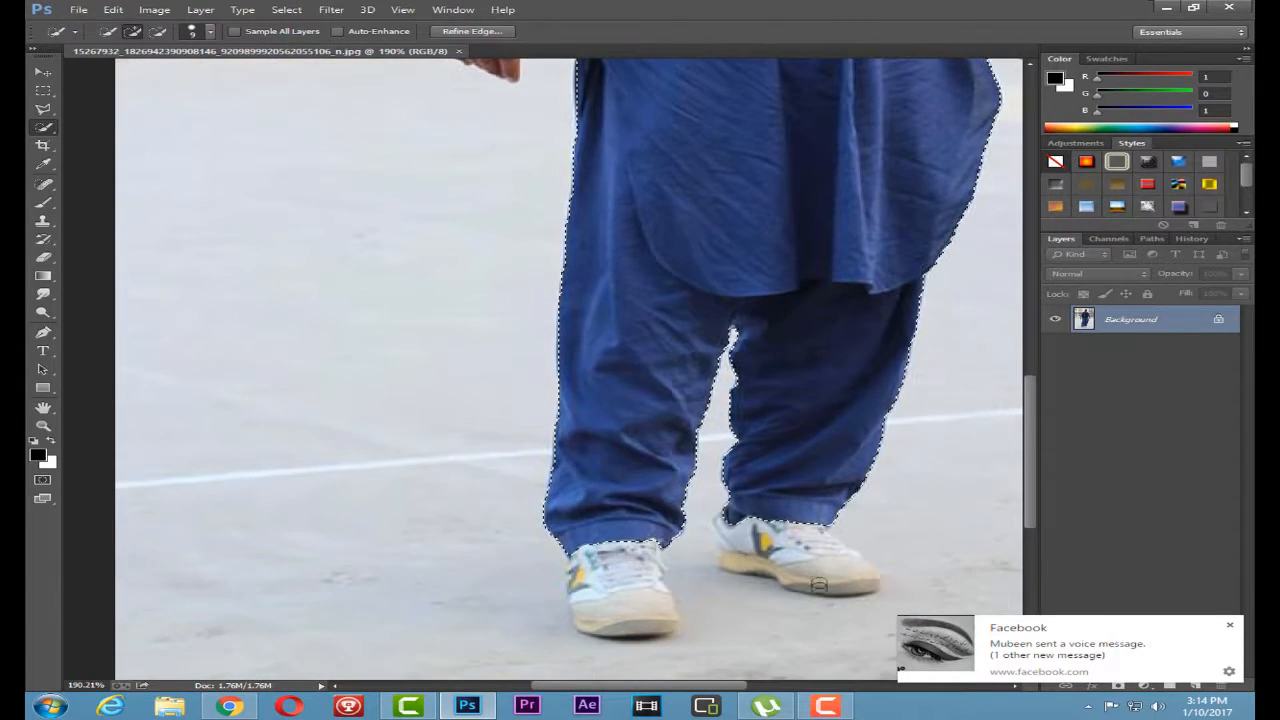
pyautogui.scroll(-5, 812, 580)
# Open the Camera Raw Filter for the selected clothes and raise the exposure slightly
pyautogui.click(331, 9)
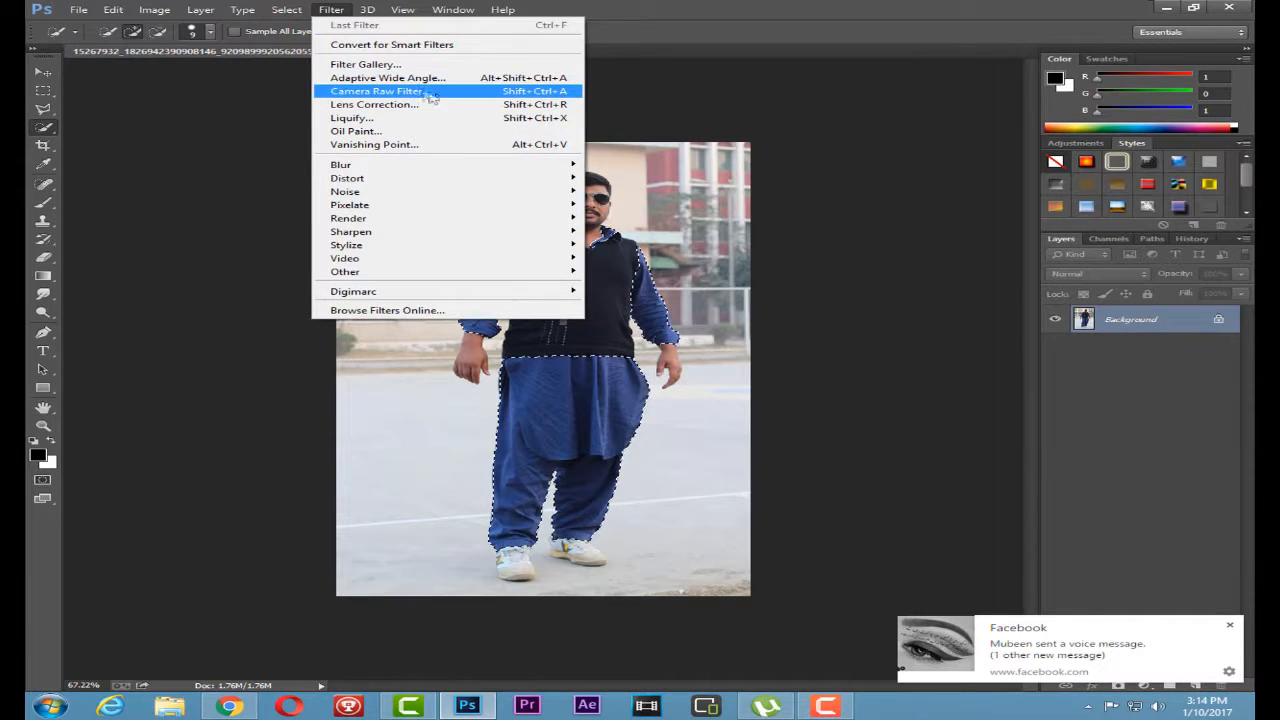
pyautogui.click(467, 93)
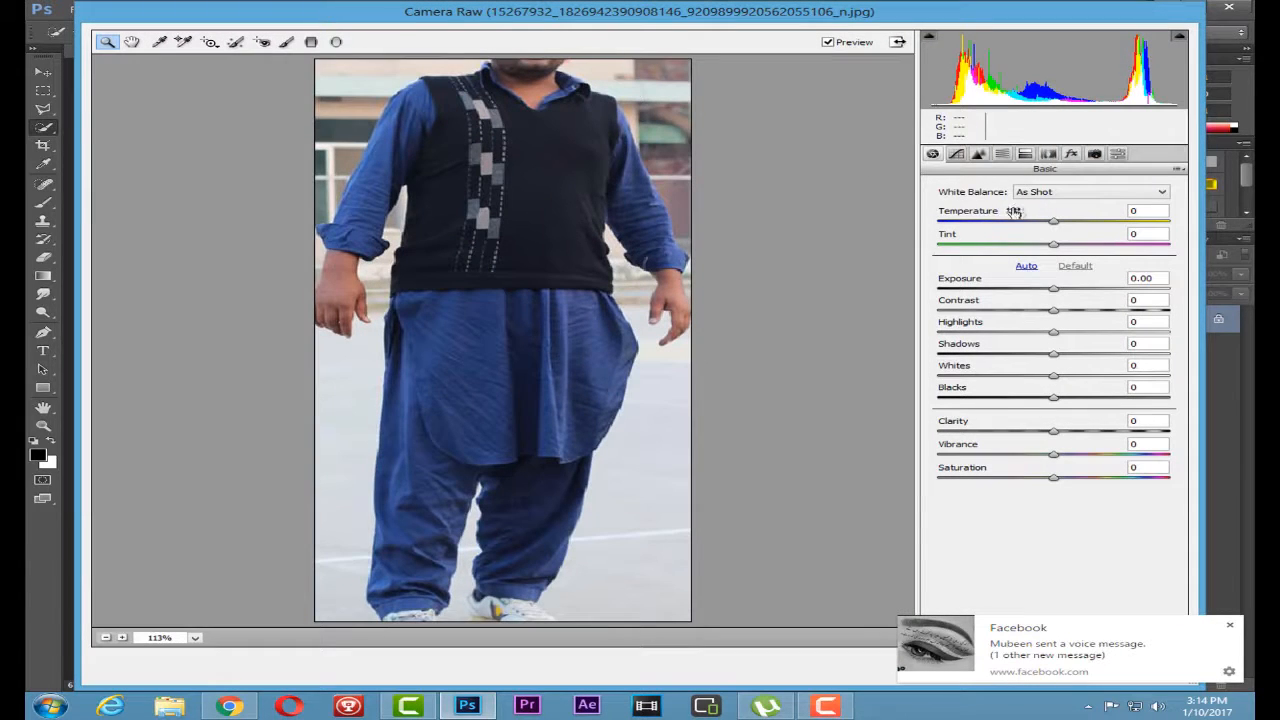
pyautogui.click(1062, 290)
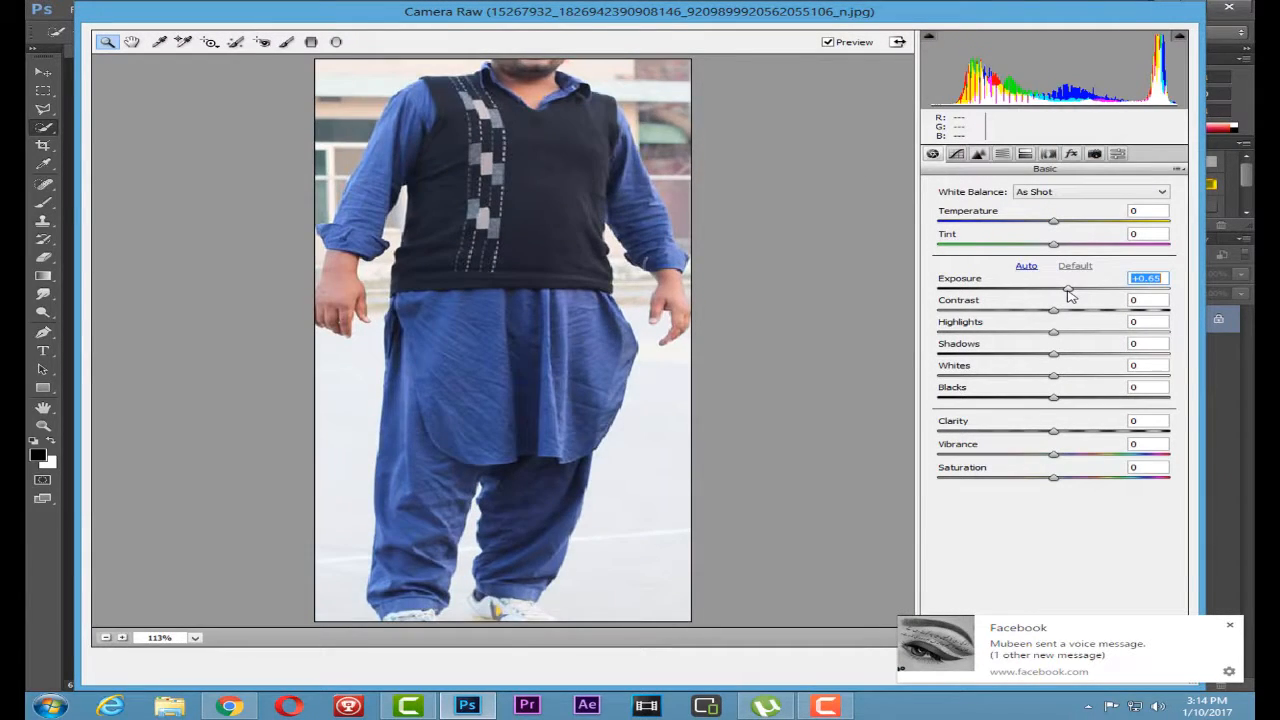
# Set the sharpening to Amount 6, Radius 3.0, Detail 100 and Masking 100
pyautogui.click(956, 154)
pyautogui.click(978, 155)
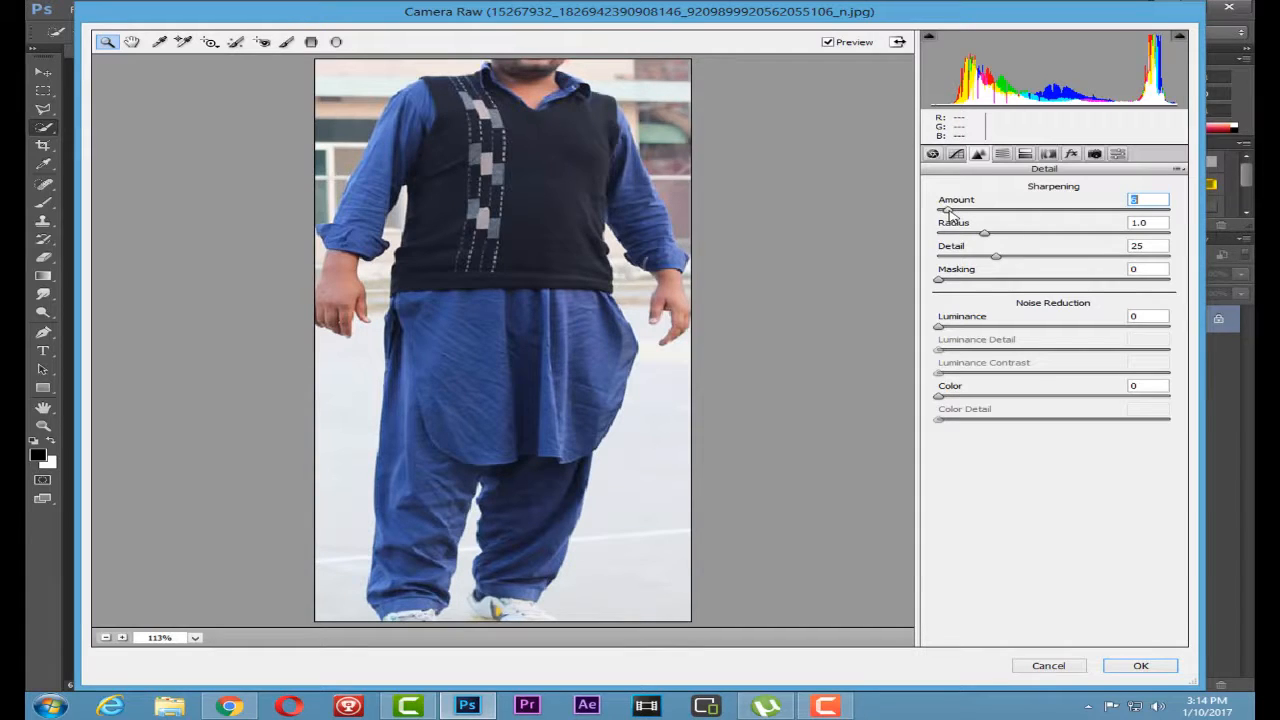
pyautogui.moveTo(986, 236); pyautogui.dragTo(1192, 246)
pyautogui.moveTo(1077, 261); pyautogui.dragTo(1185, 265)
pyautogui.click(1168, 281)
# Set noise reduction to Luminance 78, Luminance Detail 71, Luminance Contrast 100 and Color 100
pyautogui.moveTo(1152, 328); pyautogui.dragTo(1226, 355)
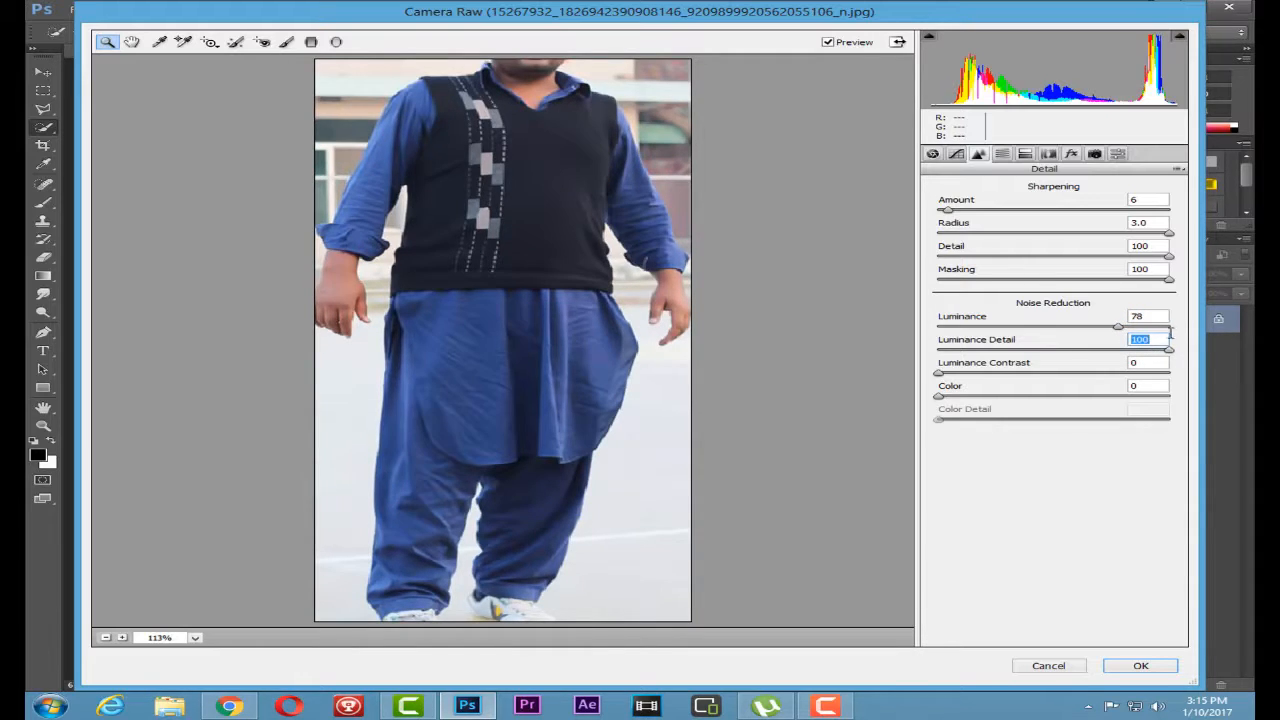
pyautogui.click(1036, 350)
pyautogui.moveTo(1036, 350); pyautogui.dragTo(1220, 381)
pyautogui.moveTo(1135, 398); pyautogui.dragTo(1192, 402)
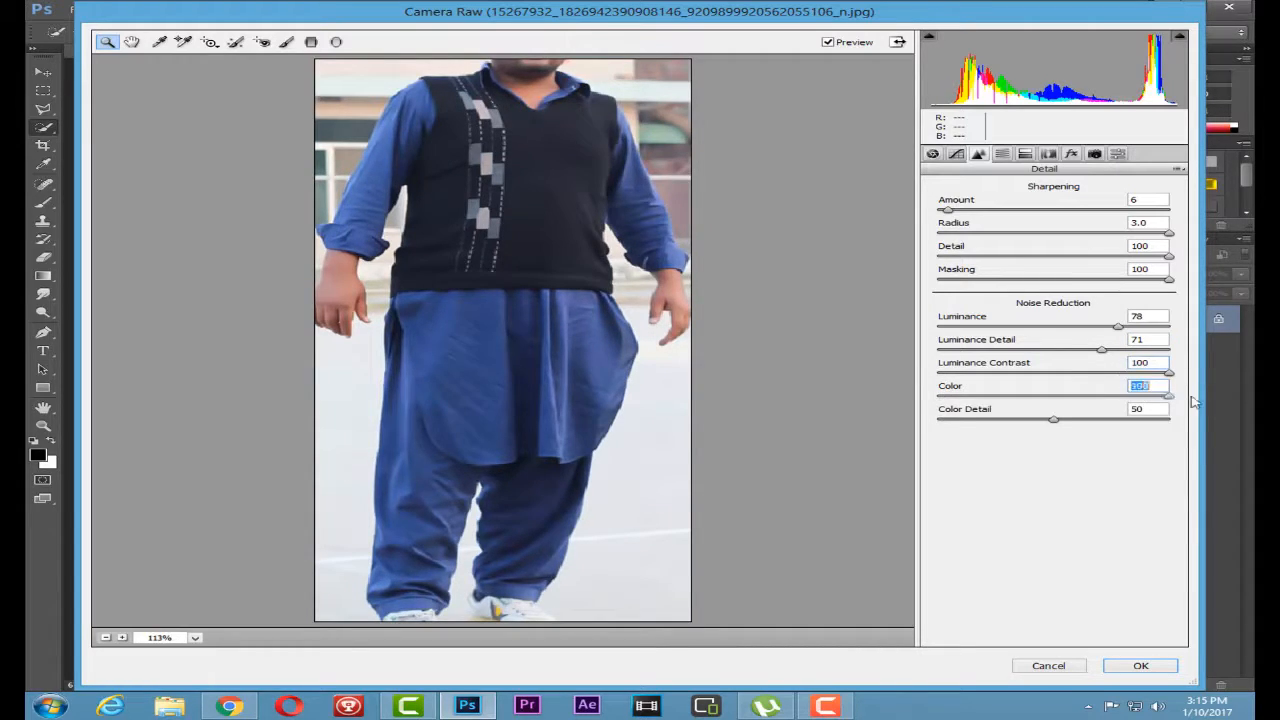
# Raise the Luminance noise reduction to 100 and readjust Luminance Detail
pyautogui.moveTo(1163, 327); pyautogui.dragTo(1193, 333)
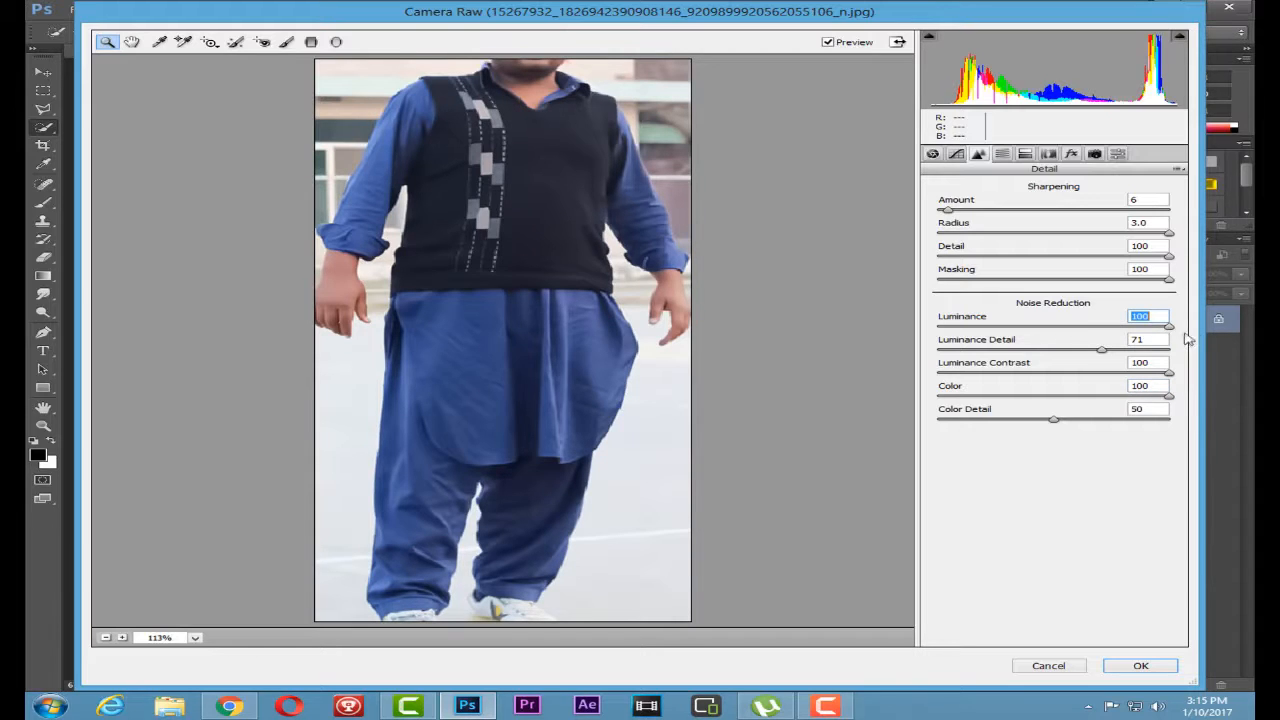
pyautogui.click(1166, 350)
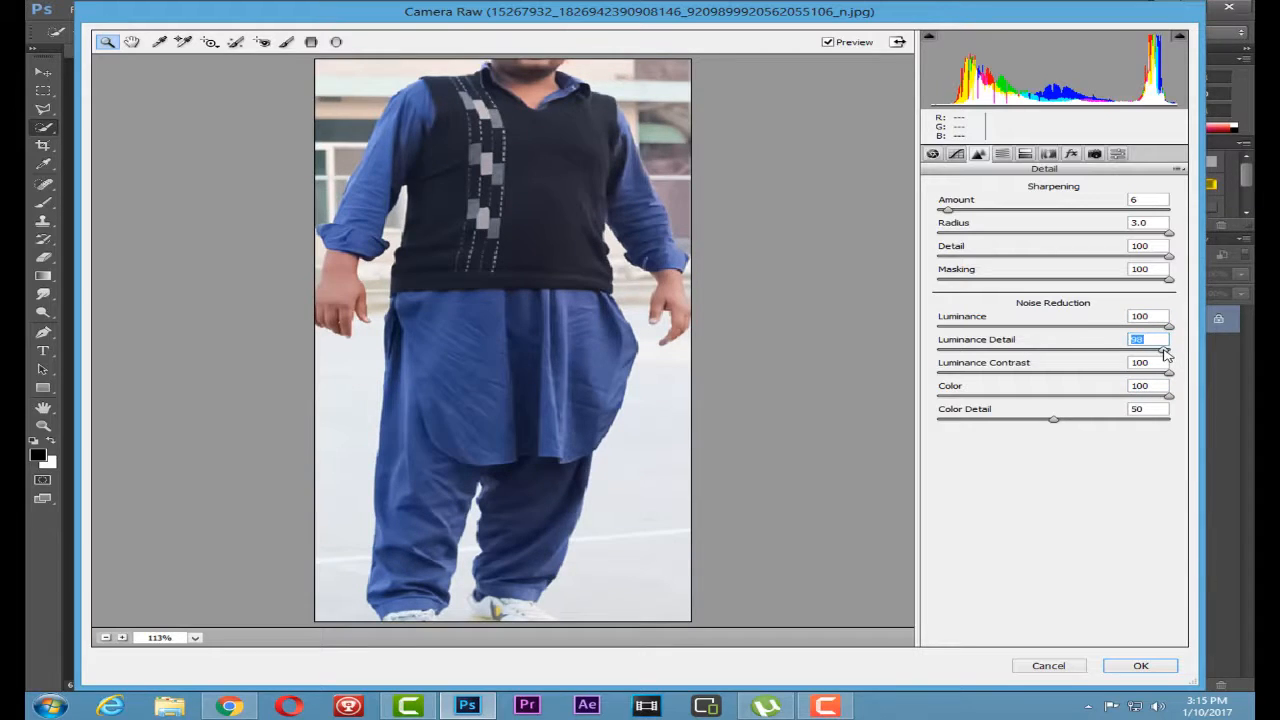
pyautogui.moveTo(1185, 357); pyautogui.dragTo(1190, 360)
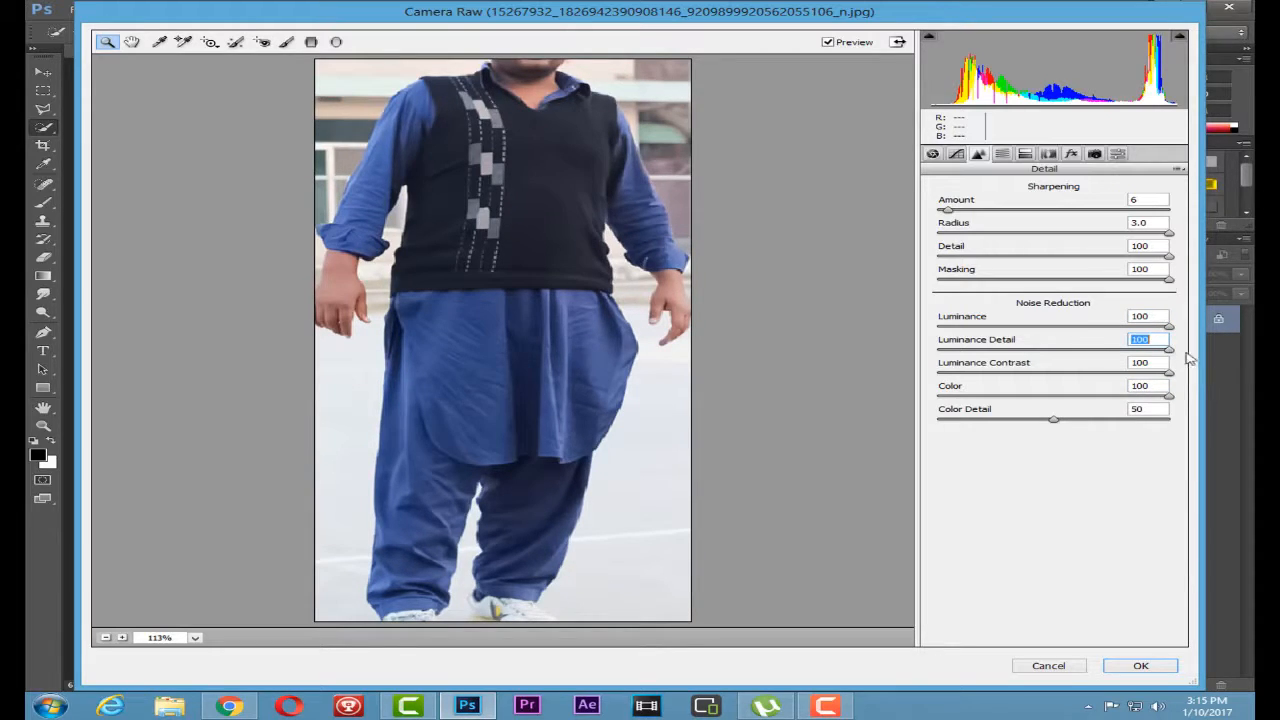
pyautogui.click(1133, 351)
pyautogui.moveTo(1131, 352); pyautogui.dragTo(1112, 356)
# Shift the HSL hues of Magentas, Purples, Blues and Reds to +100 to turn the blue clothes purple
pyautogui.click(1001, 154)
pyautogui.moveTo(1085, 256); pyautogui.dragTo(1180, 262)
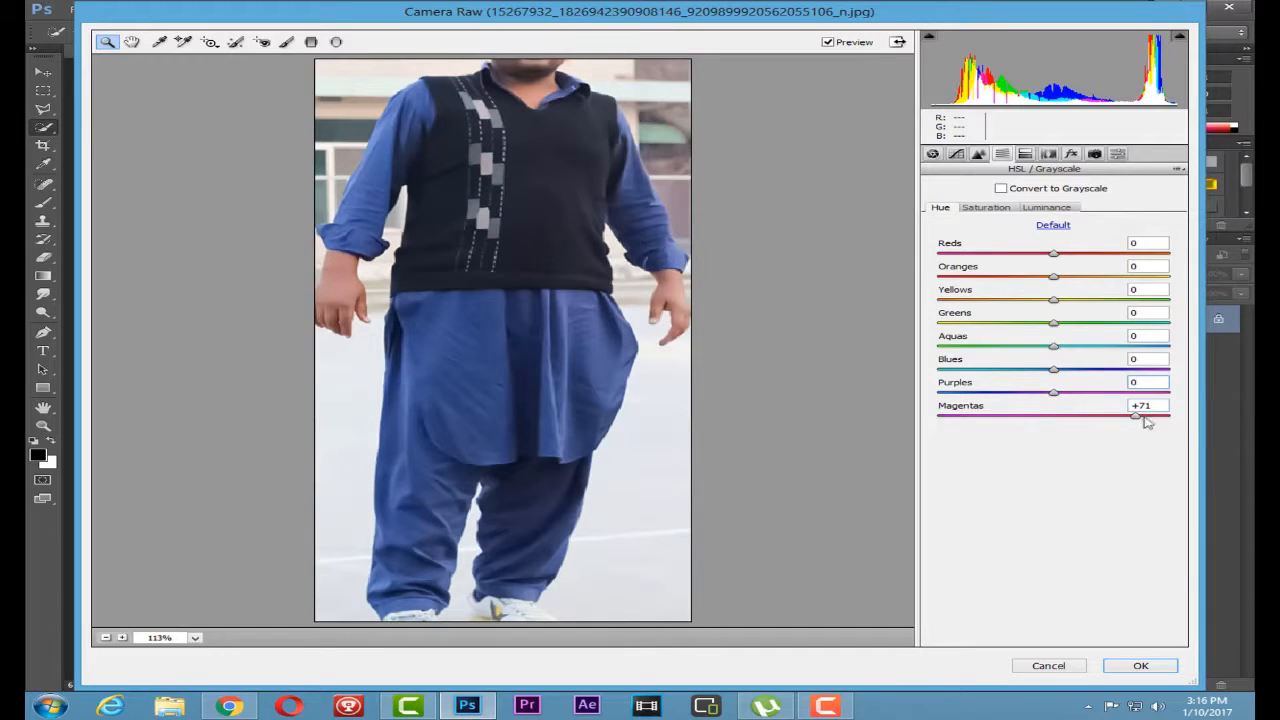
pyautogui.moveTo(1142, 417); pyautogui.dragTo(1183, 378)
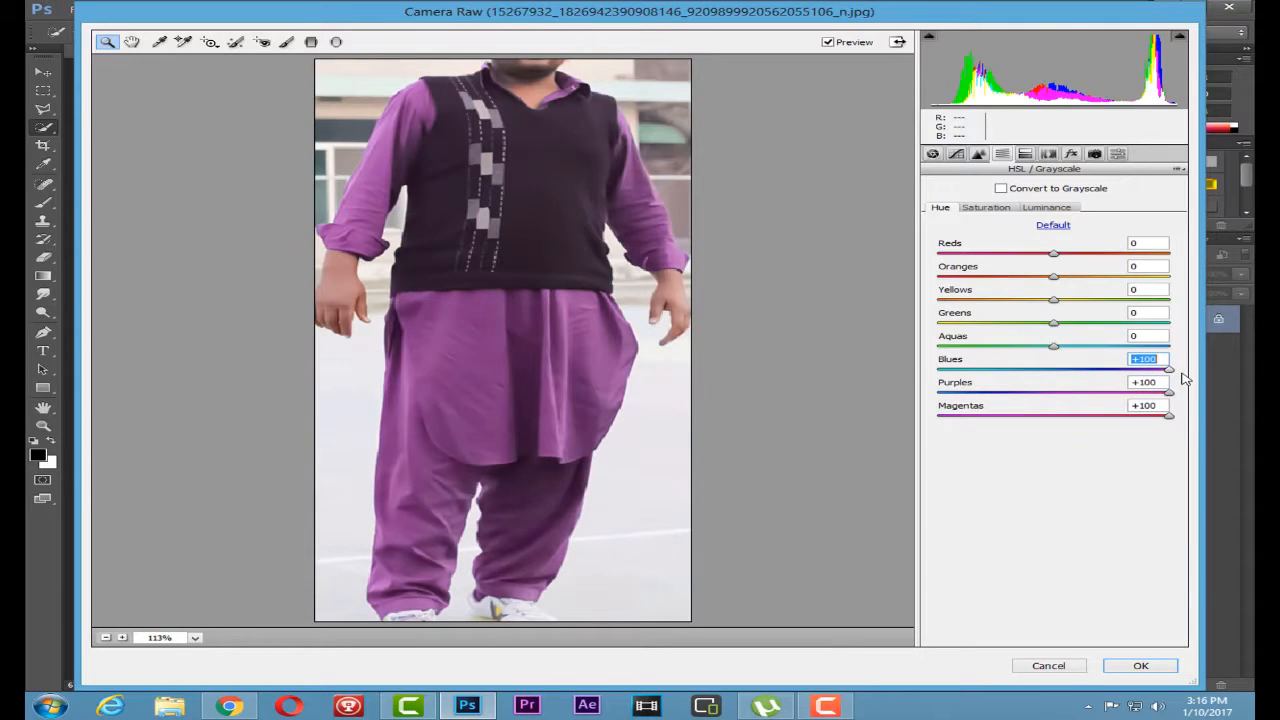
pyautogui.moveTo(1170, 258); pyautogui.dragTo(1204, 265)
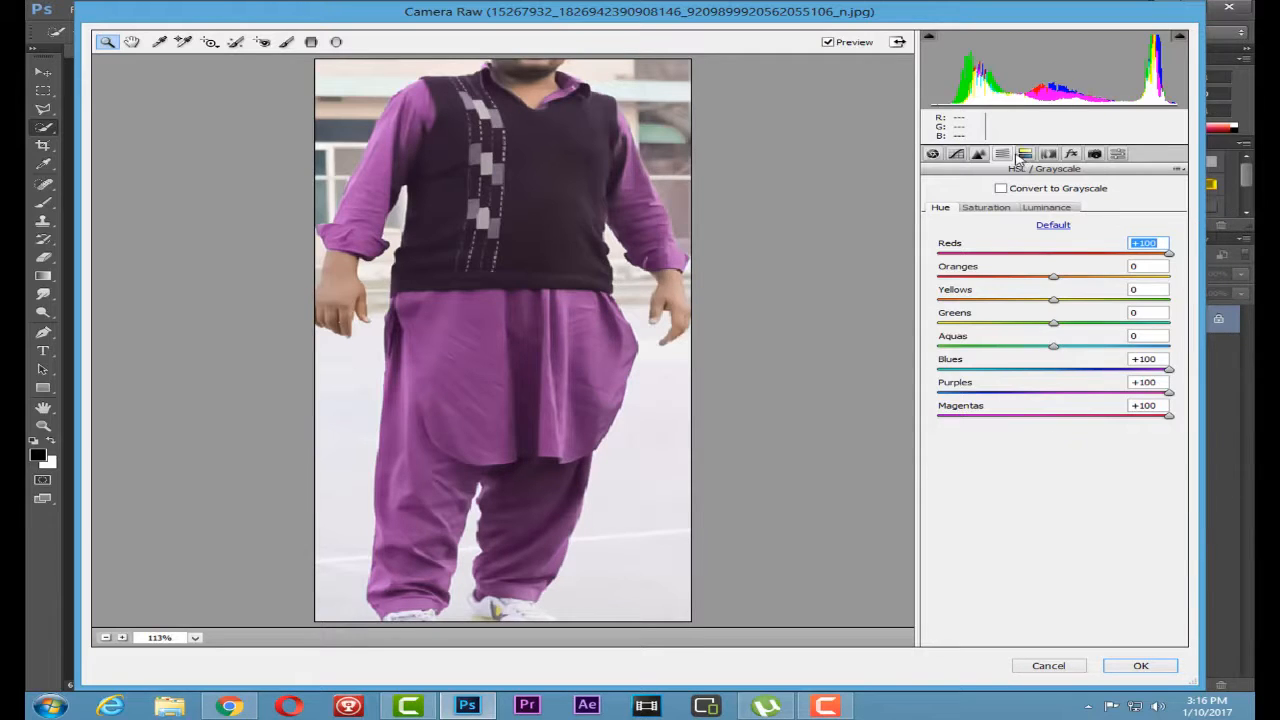
# Split-tone the image with highlights at hue 360 and saturation 43, and shadows at hue 360 and saturation 0
pyautogui.click(1024, 154)
pyautogui.moveTo(1069, 208); pyautogui.dragTo(1037, 249)
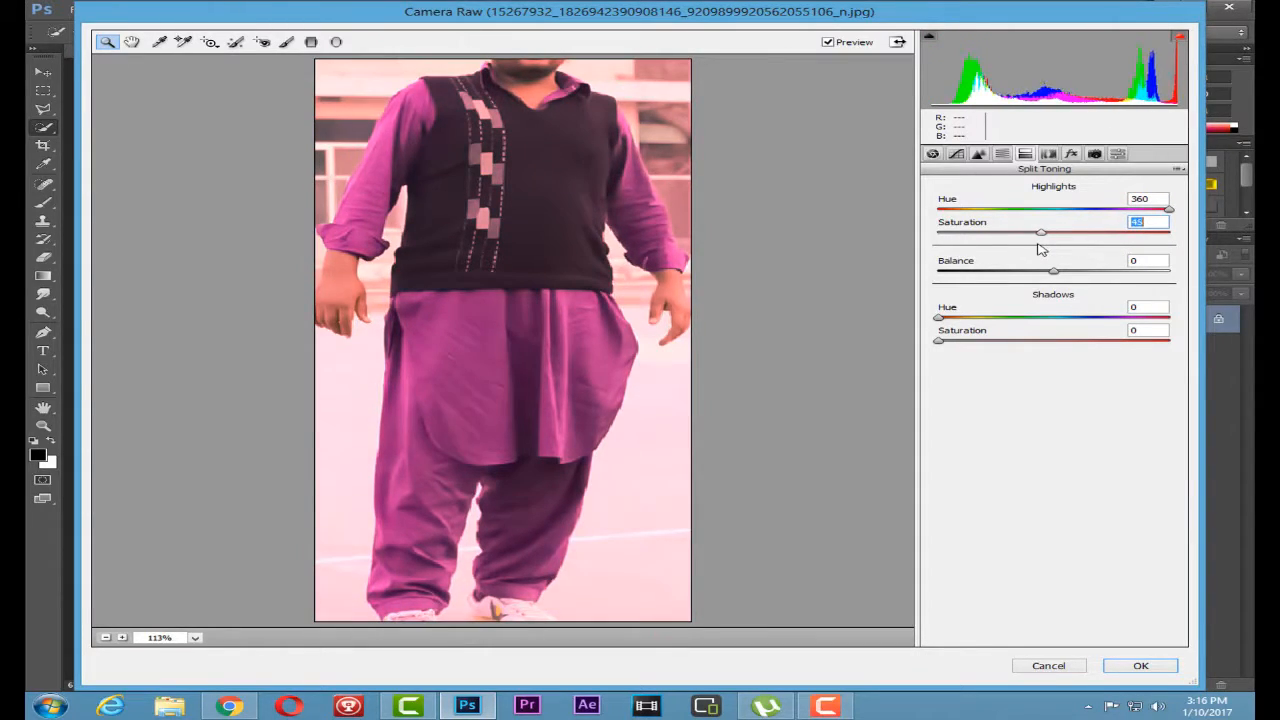
pyautogui.moveTo(1117, 343); pyautogui.dragTo(1168, 318)
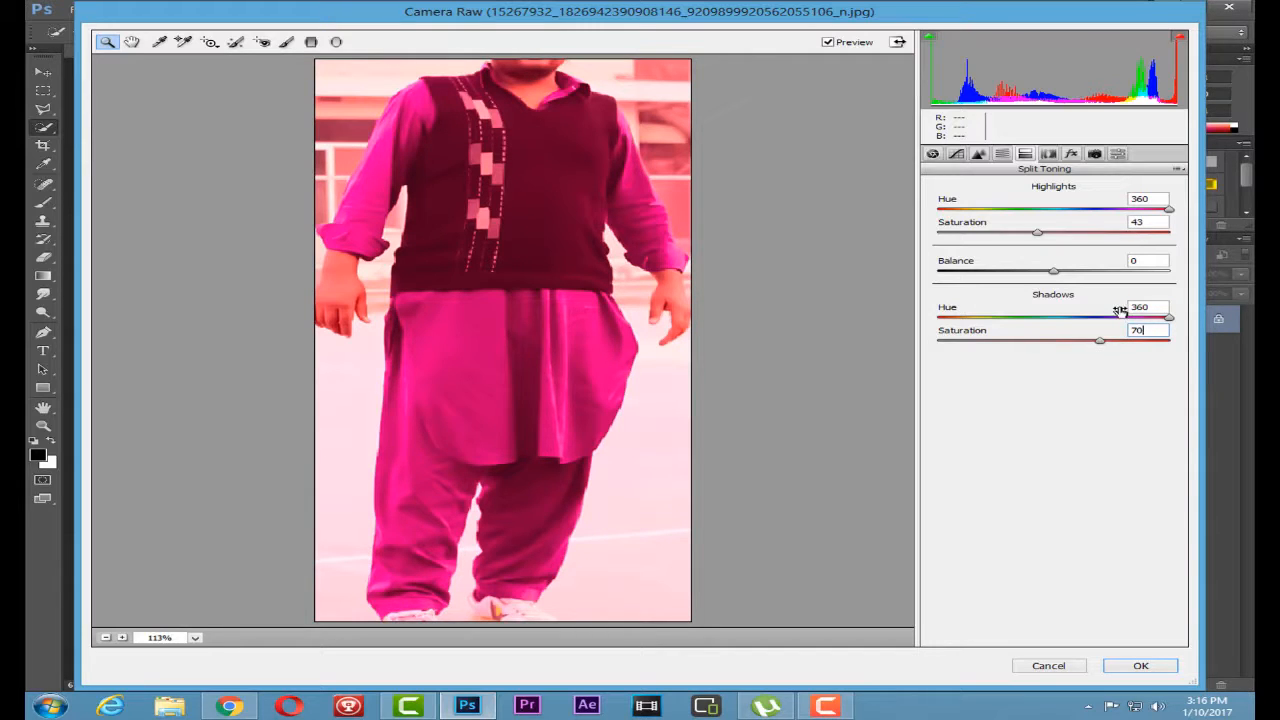
pyautogui.write('00')
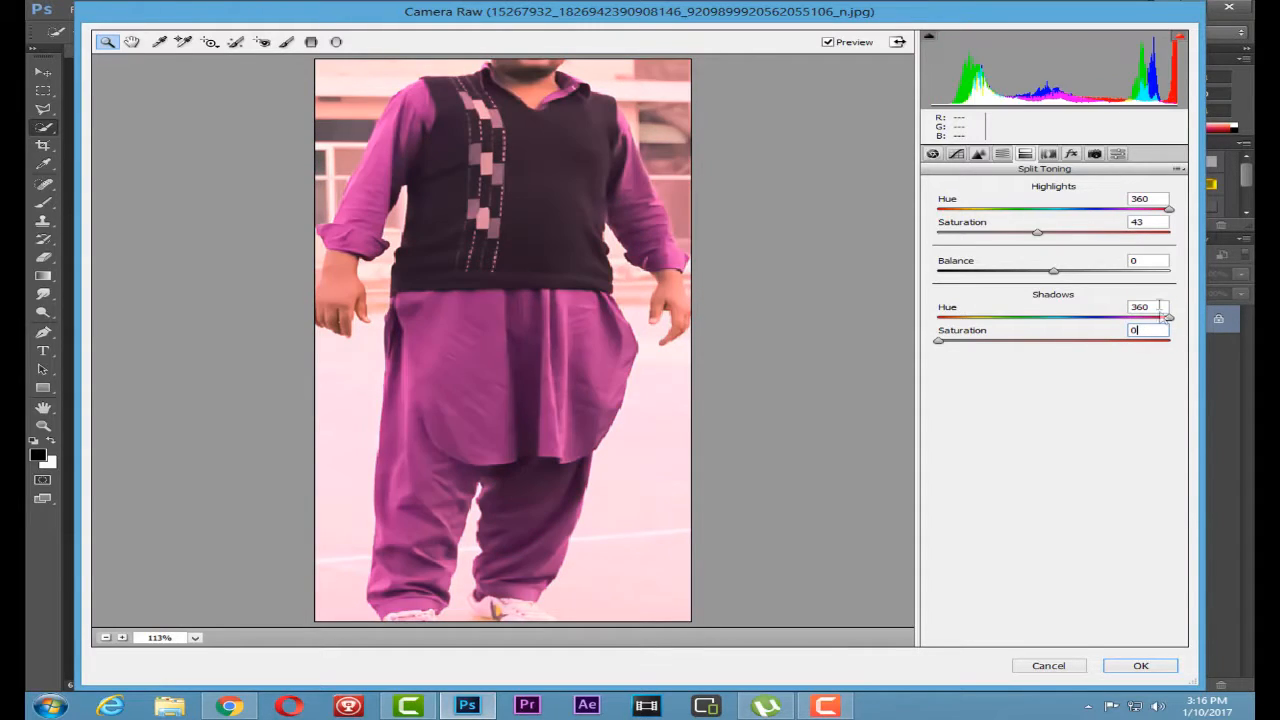
# Set the split-toning highlights saturation to 0 and apply the Camera Raw filter
pyautogui.write('0')
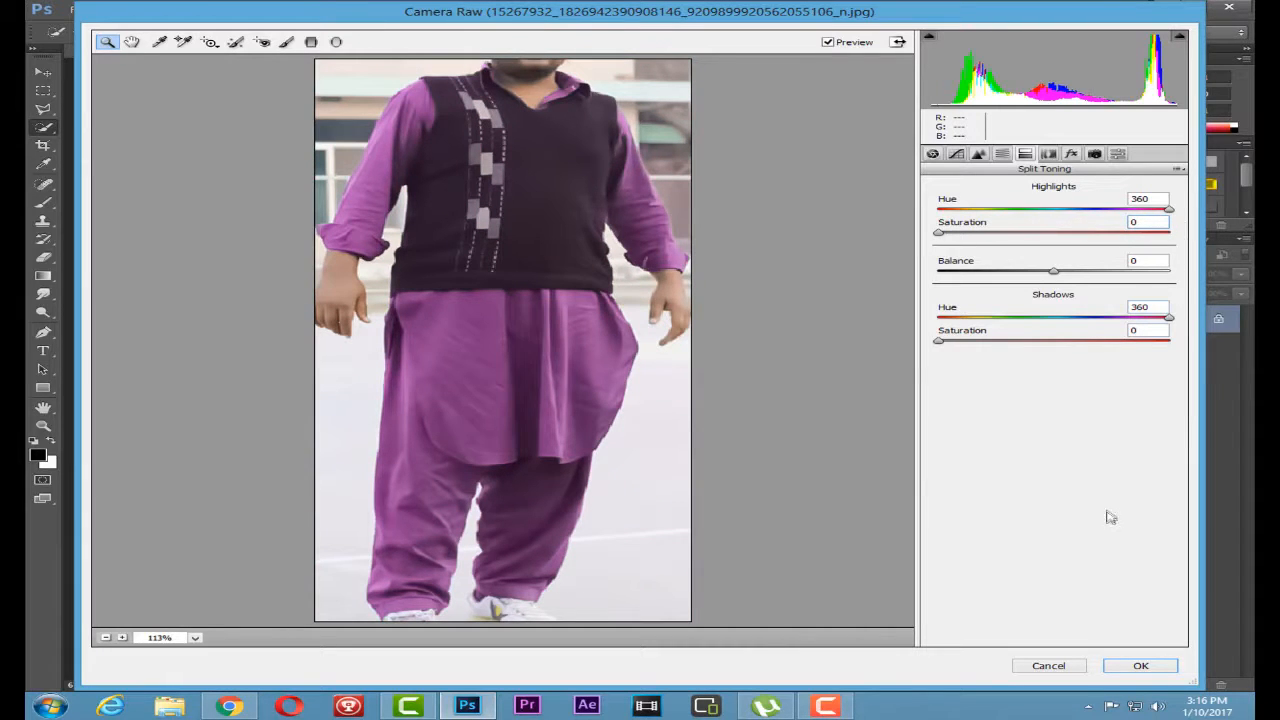
pyautogui.click(1141, 666)
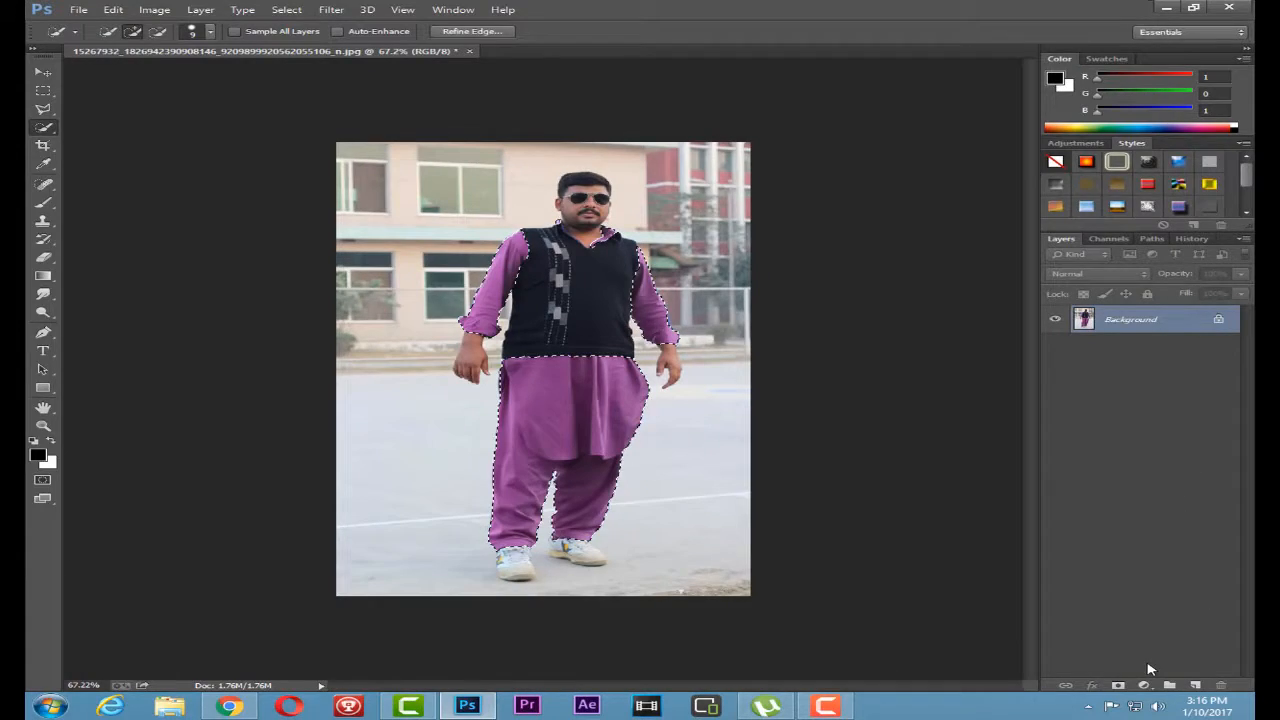
# Check the recoloured clothes up close and clear the selection around them
pyautogui.scroll(4, 388, 293)
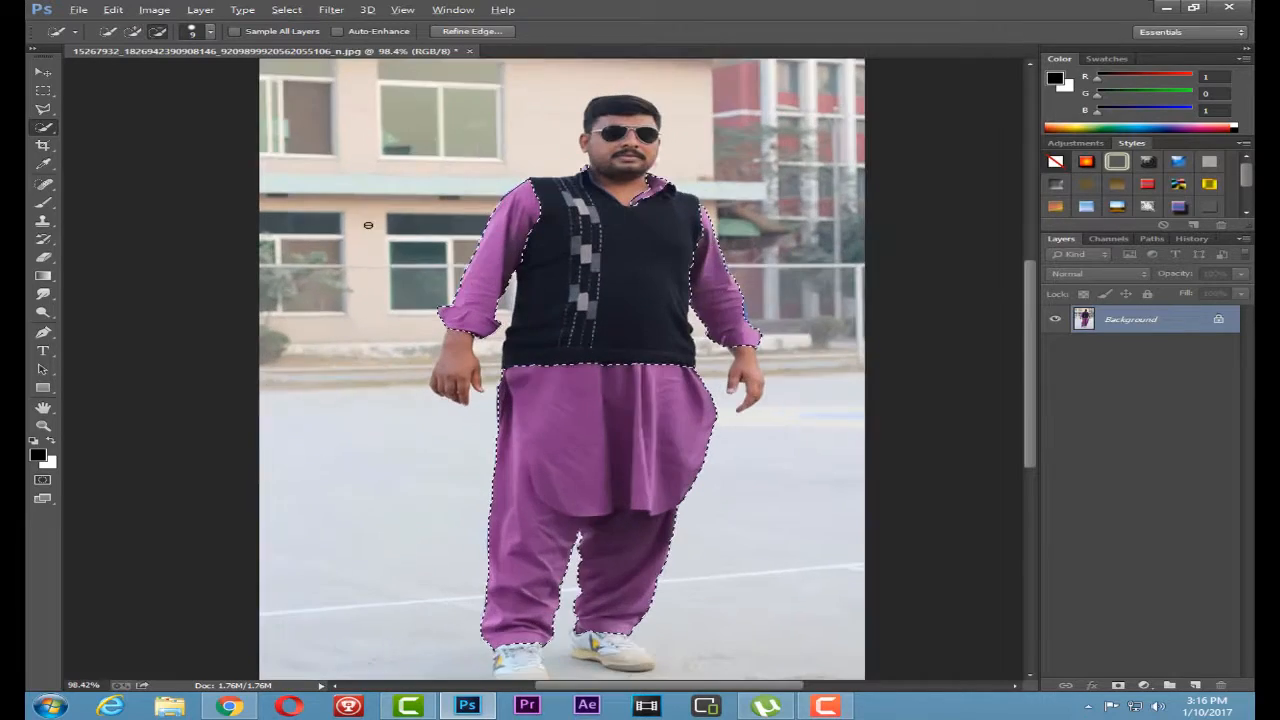
pyautogui.scroll(6, 614, 77)
pyautogui.scroll(-3, 614, 77)
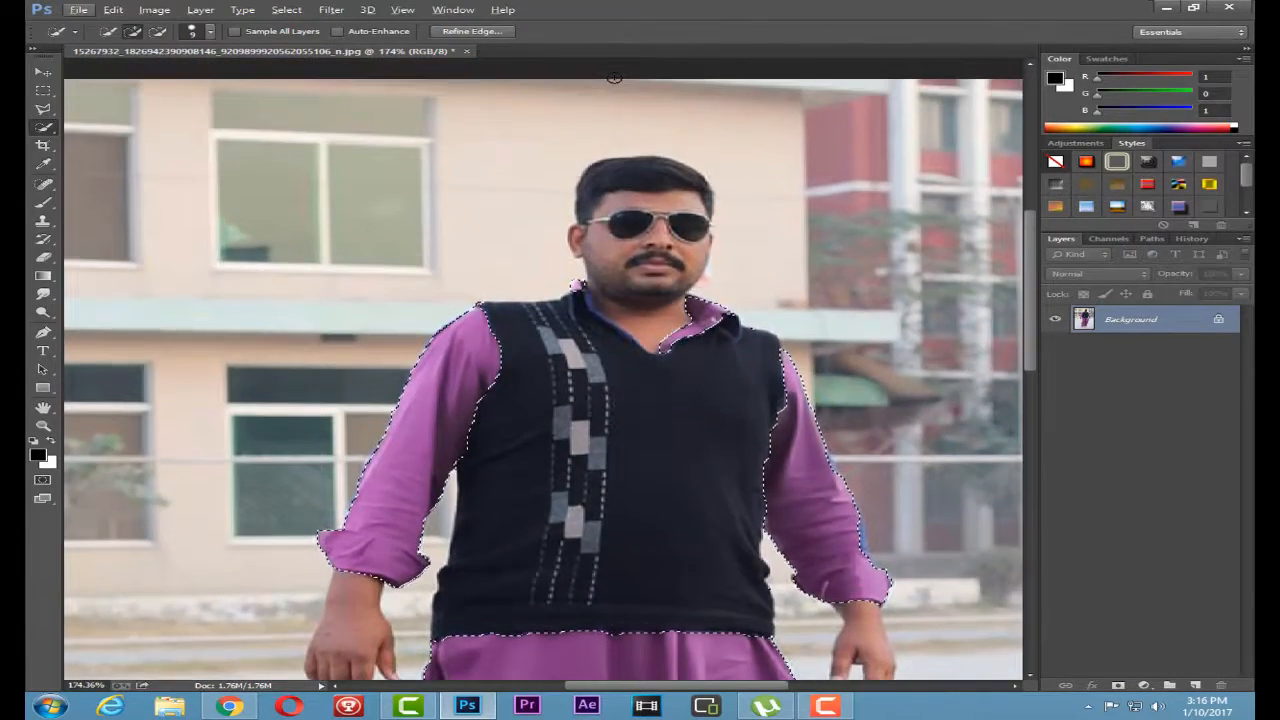
pyautogui.scroll(-1, 620, 91)
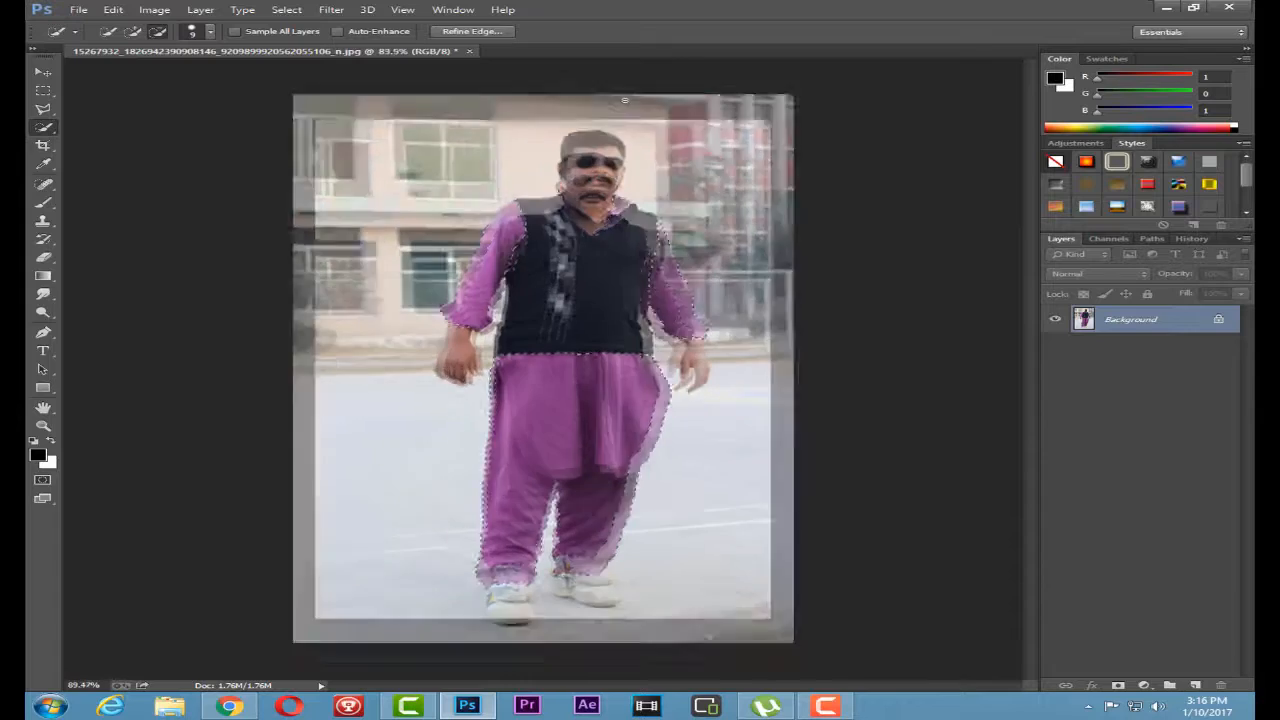
pyautogui.scroll(3, 590, 95)
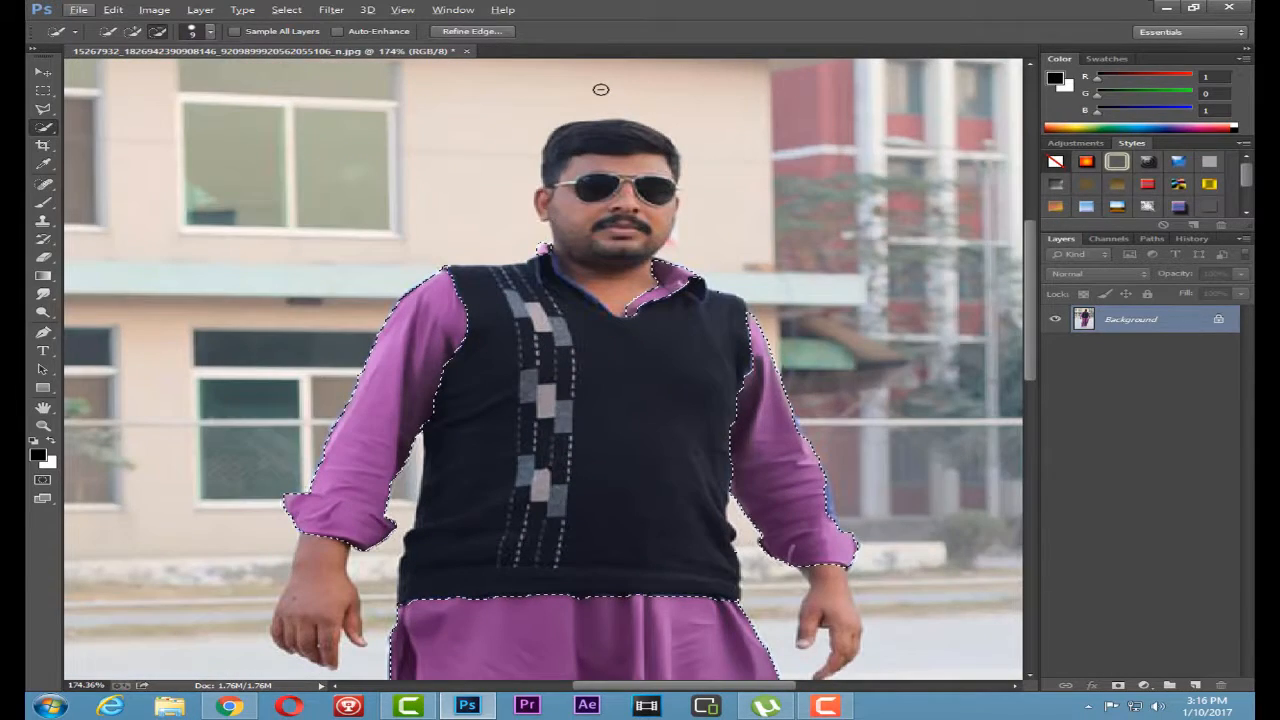
pyautogui.scroll(2, 600, 89)
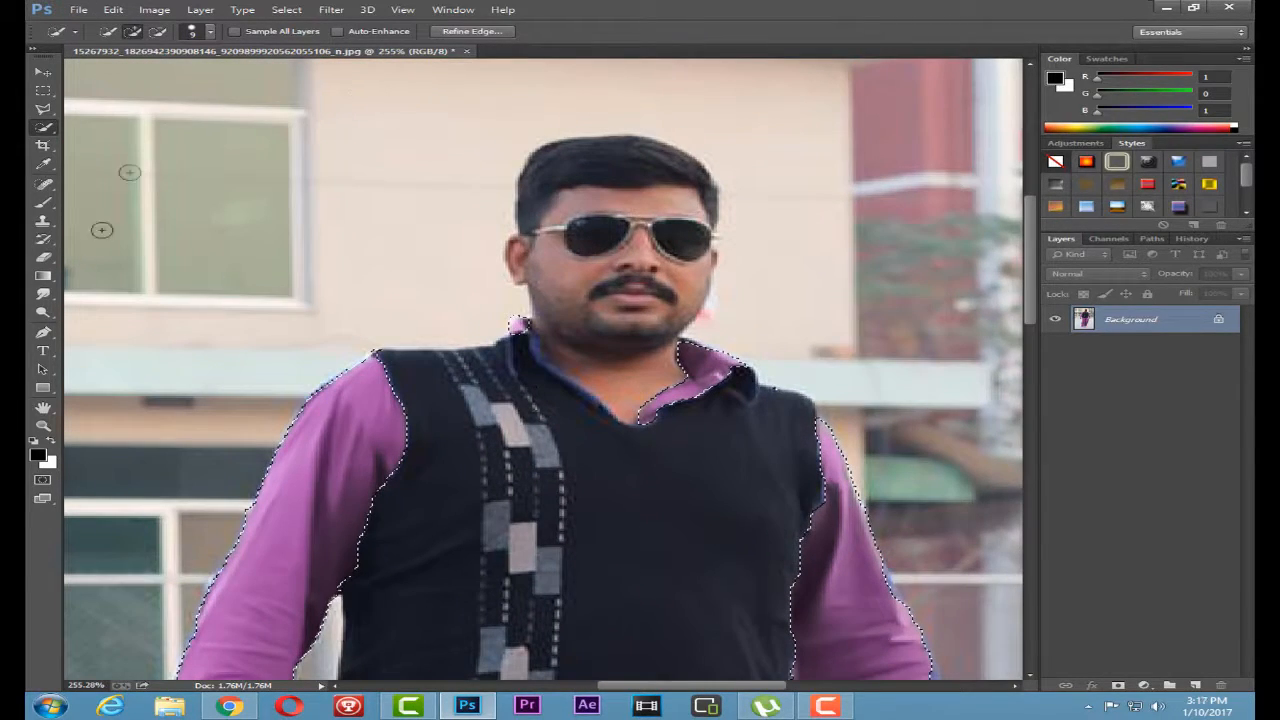
pyautogui.hotkey('ctrl', 'd')
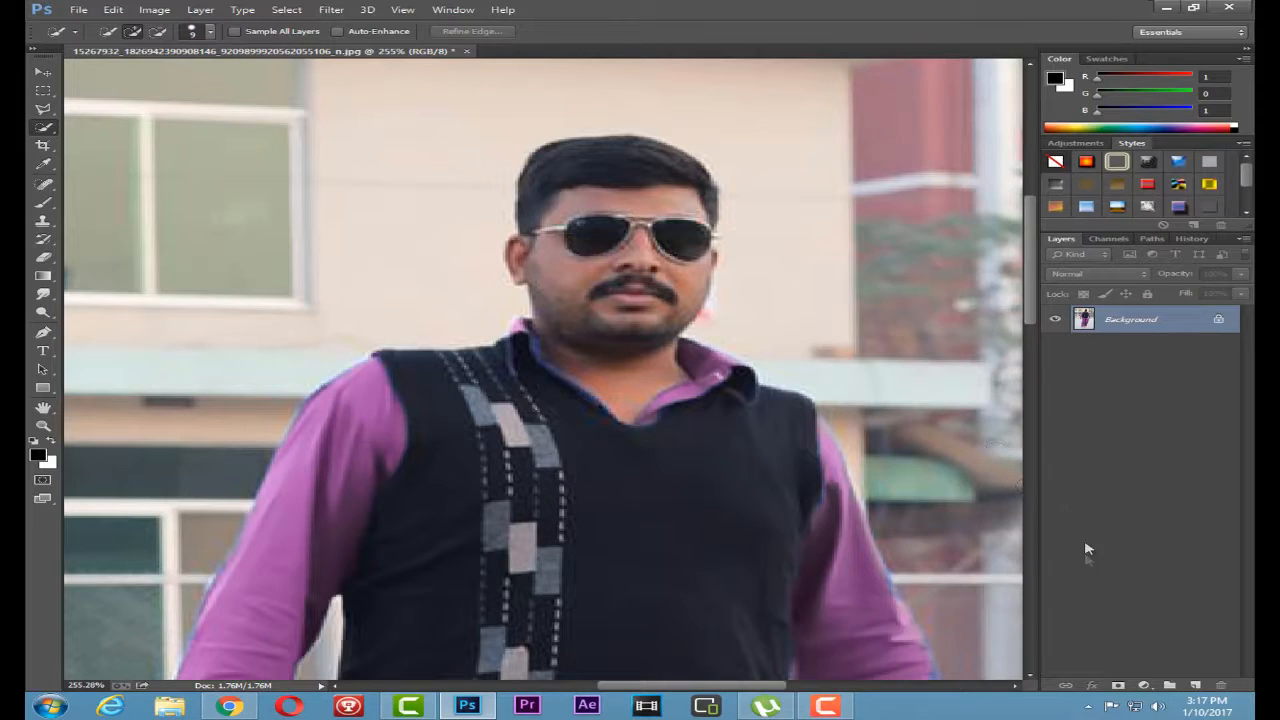
# Add a new layer and quick-select both sunglasses lenses on the Background layer
pyautogui.click(1196, 686)
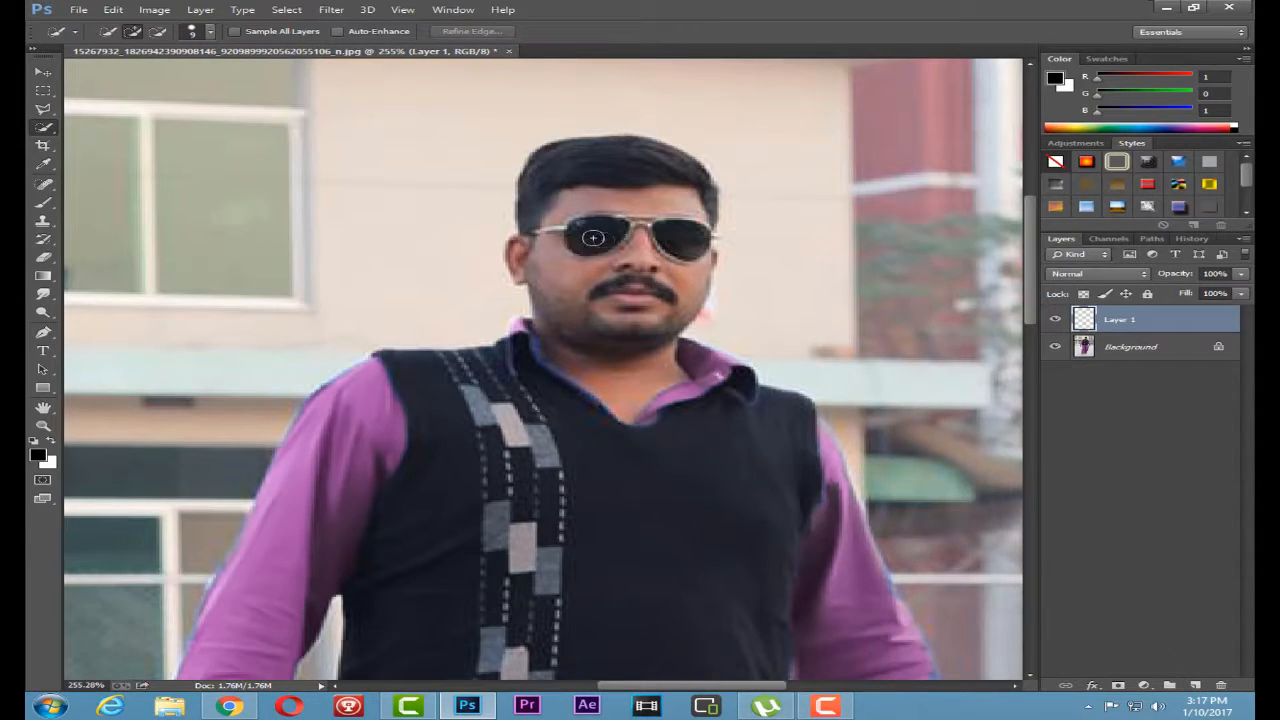
pyautogui.click(1141, 346)
pyautogui.moveTo(586, 234); pyautogui.dragTo(606, 240)
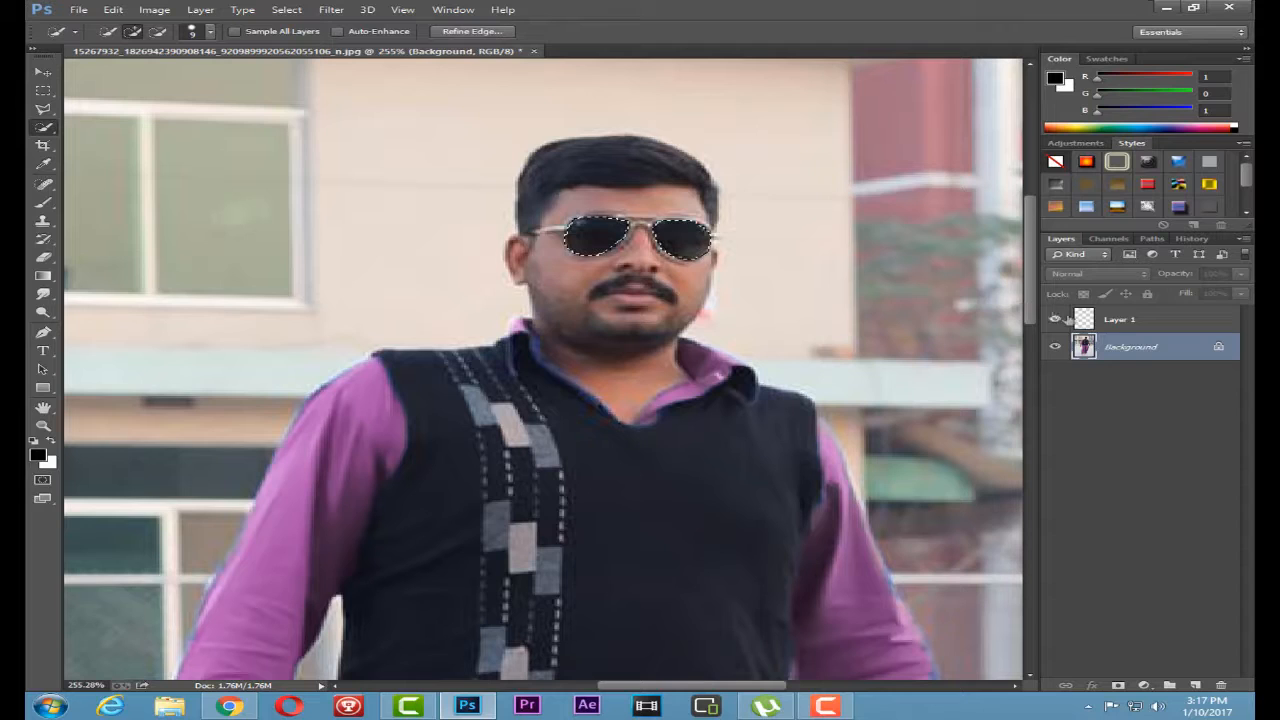
# Paint both selected lenses bright blue (RGB 0, 144, 255) on Layer 1 with the Brush tool
pyautogui.click(1112, 322)
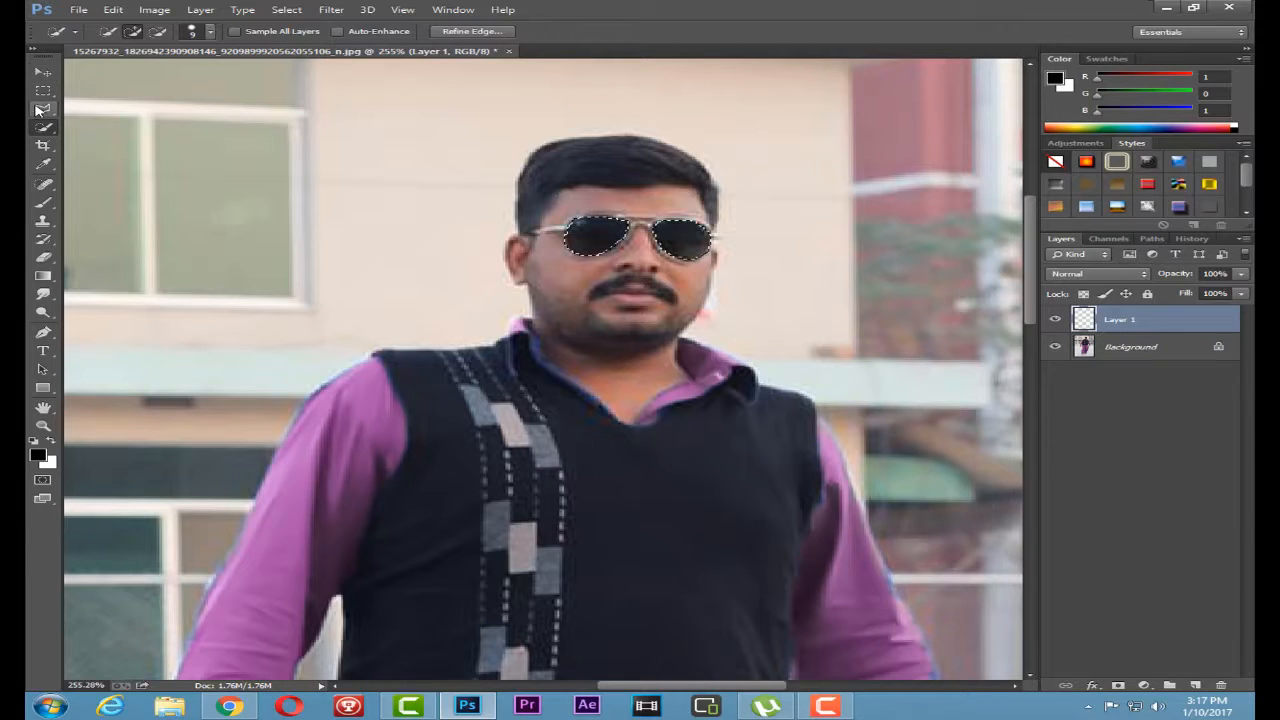
pyautogui.rightClick(47, 205)
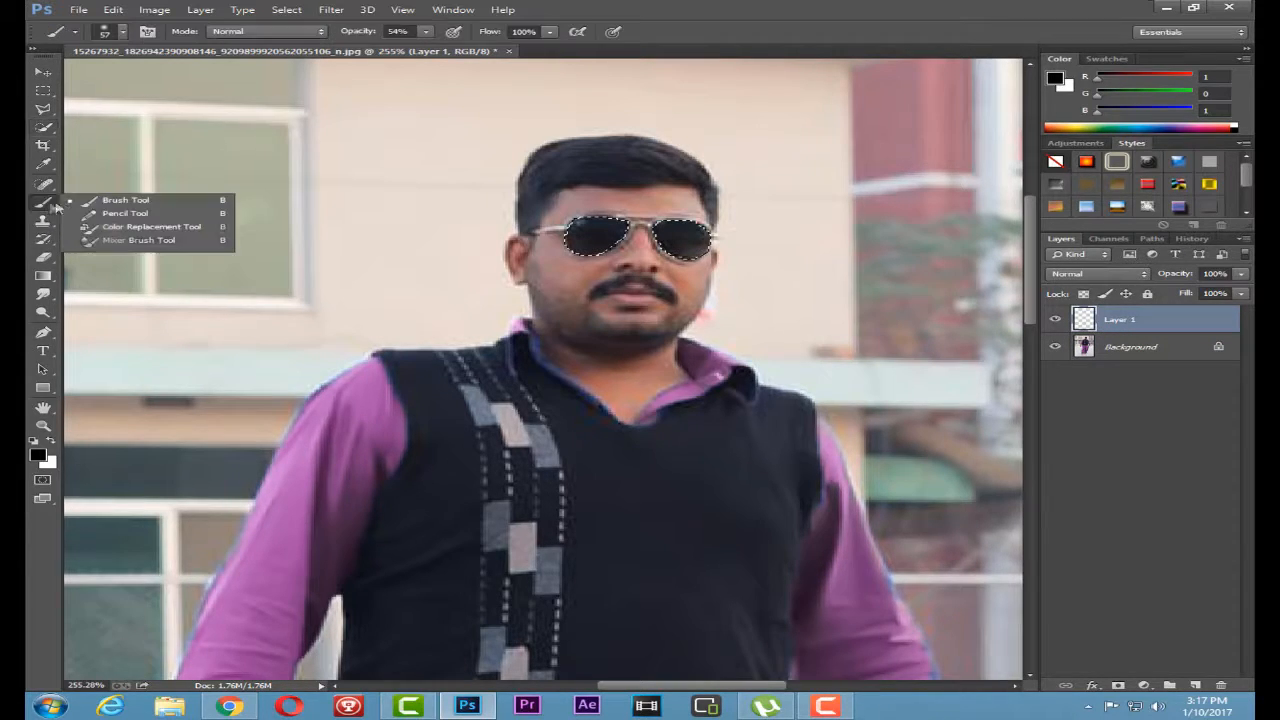
pyautogui.click(112, 196)
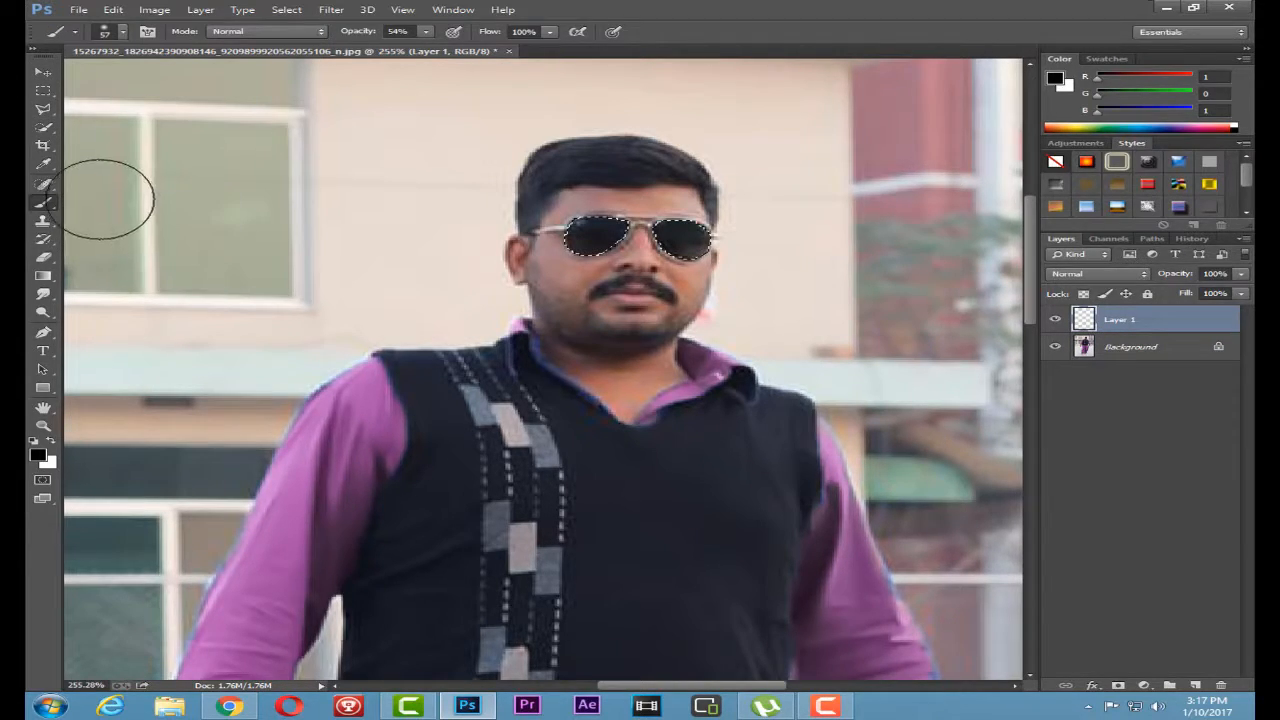
pyautogui.click(123, 32)
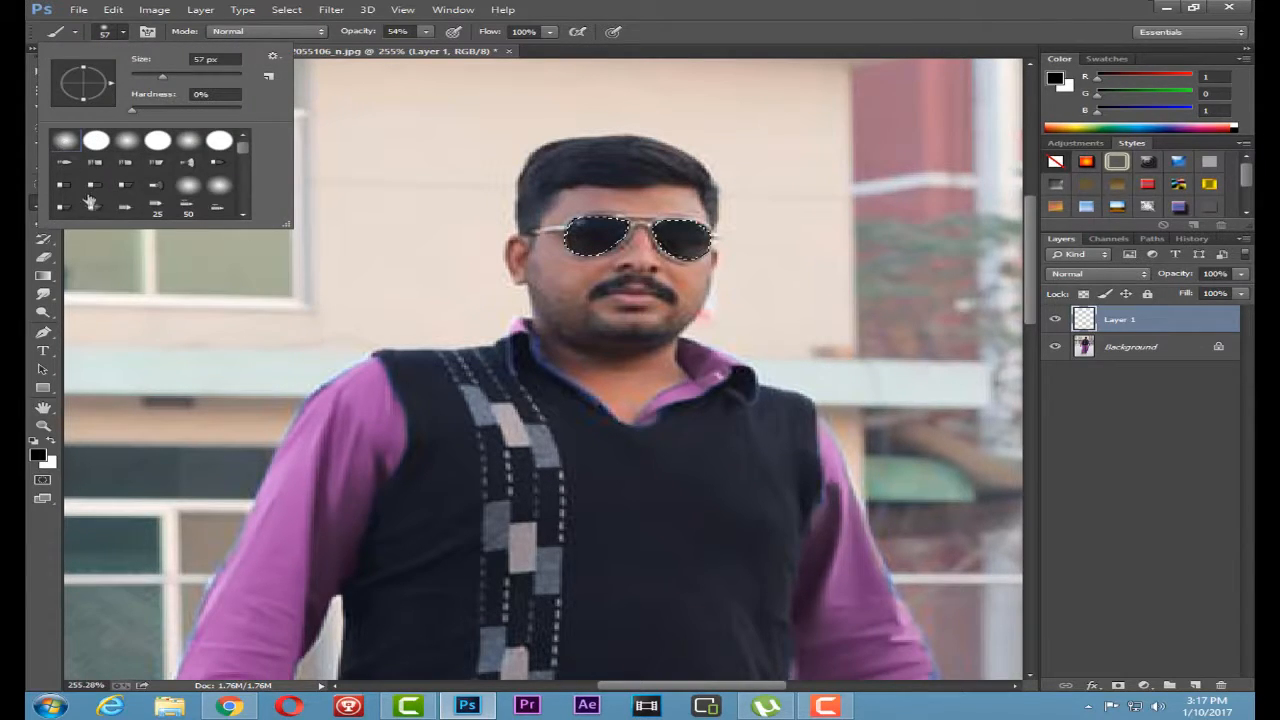
pyautogui.click(126, 272)
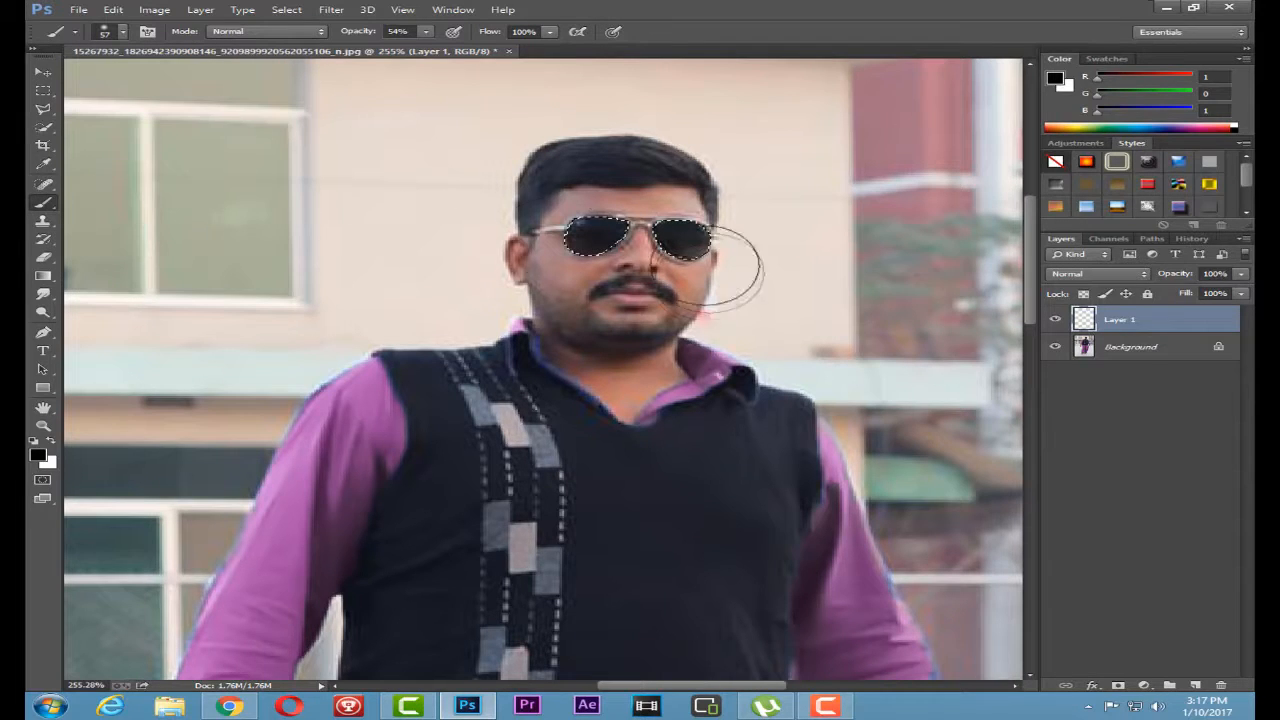
pyautogui.click(38, 456)
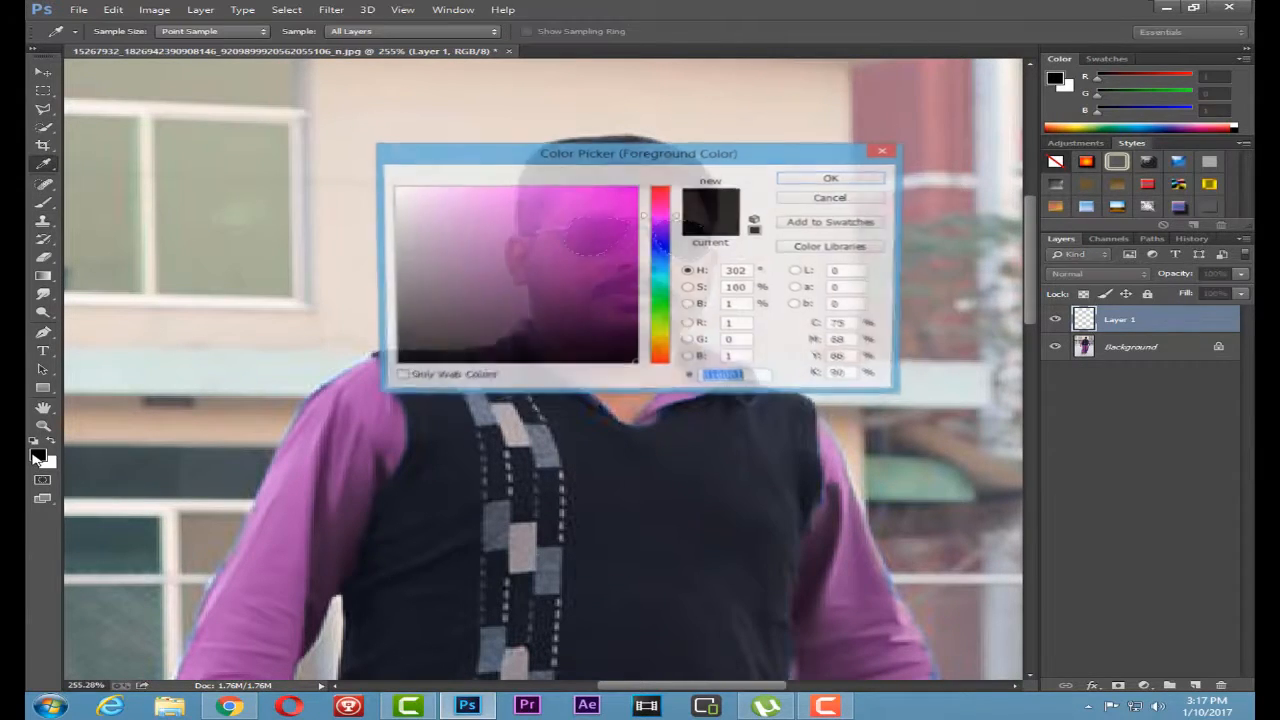
pyautogui.click(663, 262)
pyautogui.moveTo(589, 239); pyautogui.dragTo(637, 187)
pyautogui.click(808, 181)
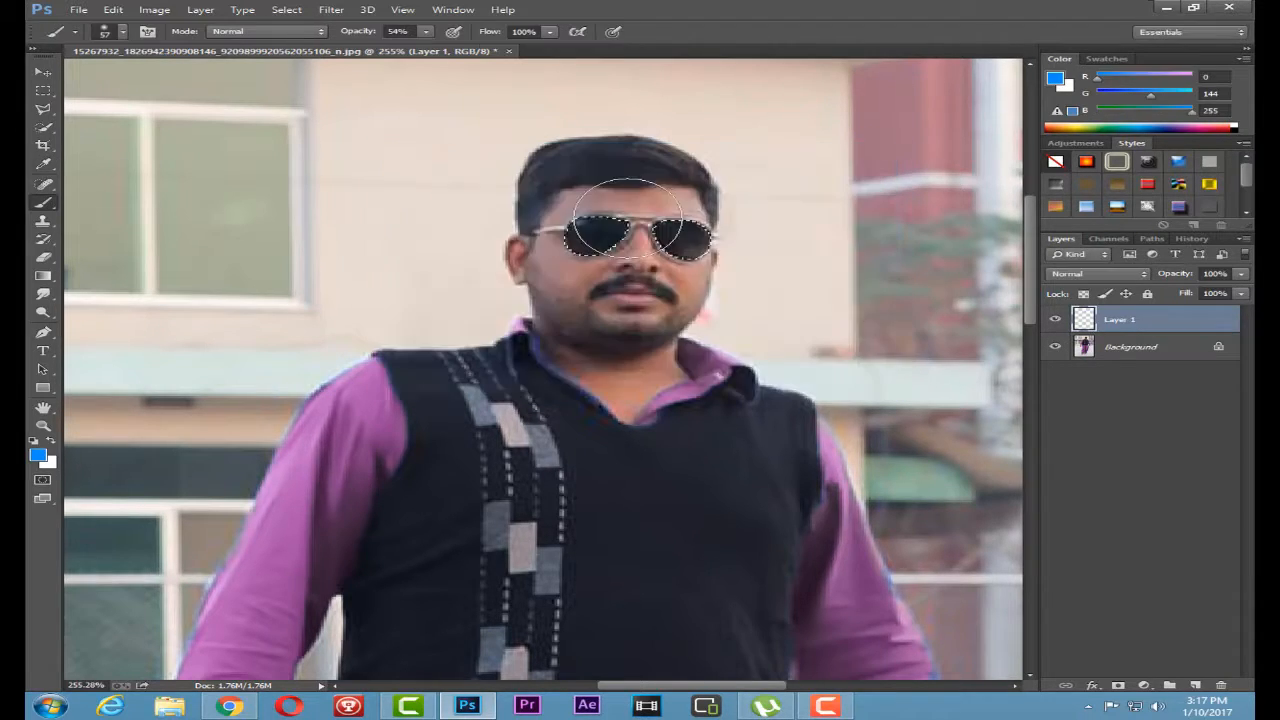
pyautogui.click(596, 236)
pyautogui.click(686, 242)
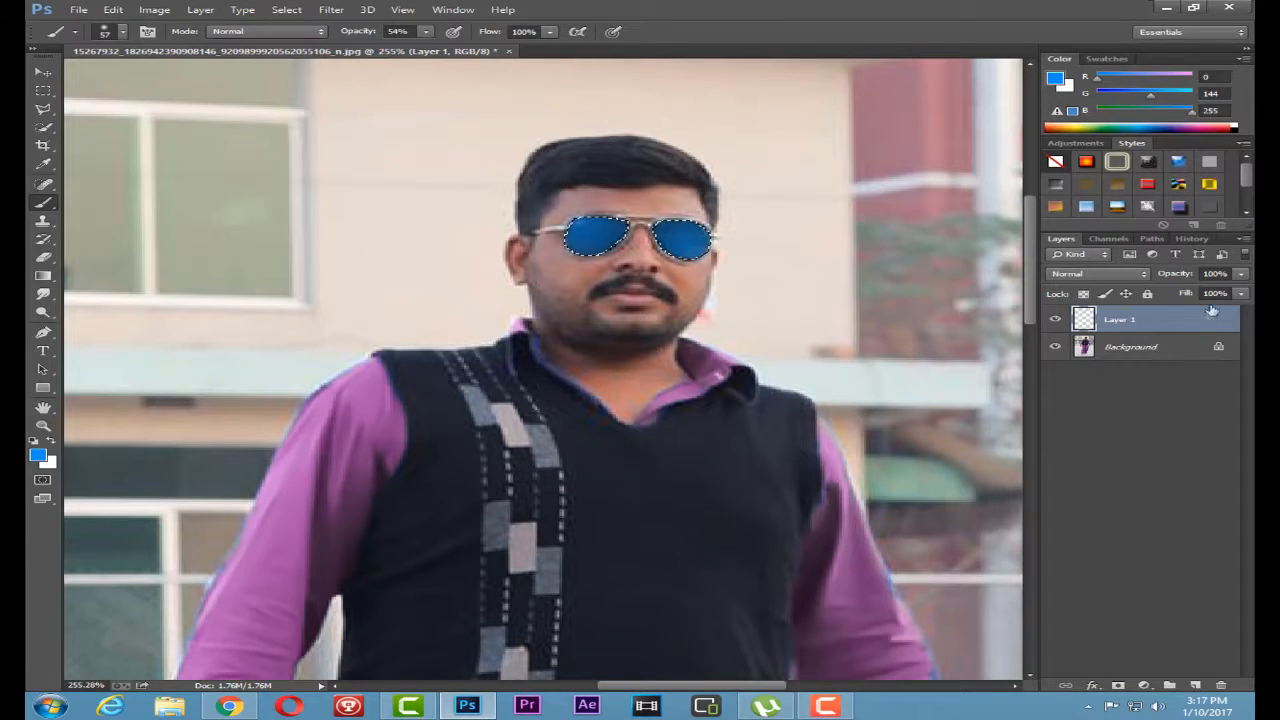
# Reduce Layer 1's opacity to 79% and soften the blue lens paint with a 4.8-pixel Gaussian Blur
pyautogui.click(1240, 292)
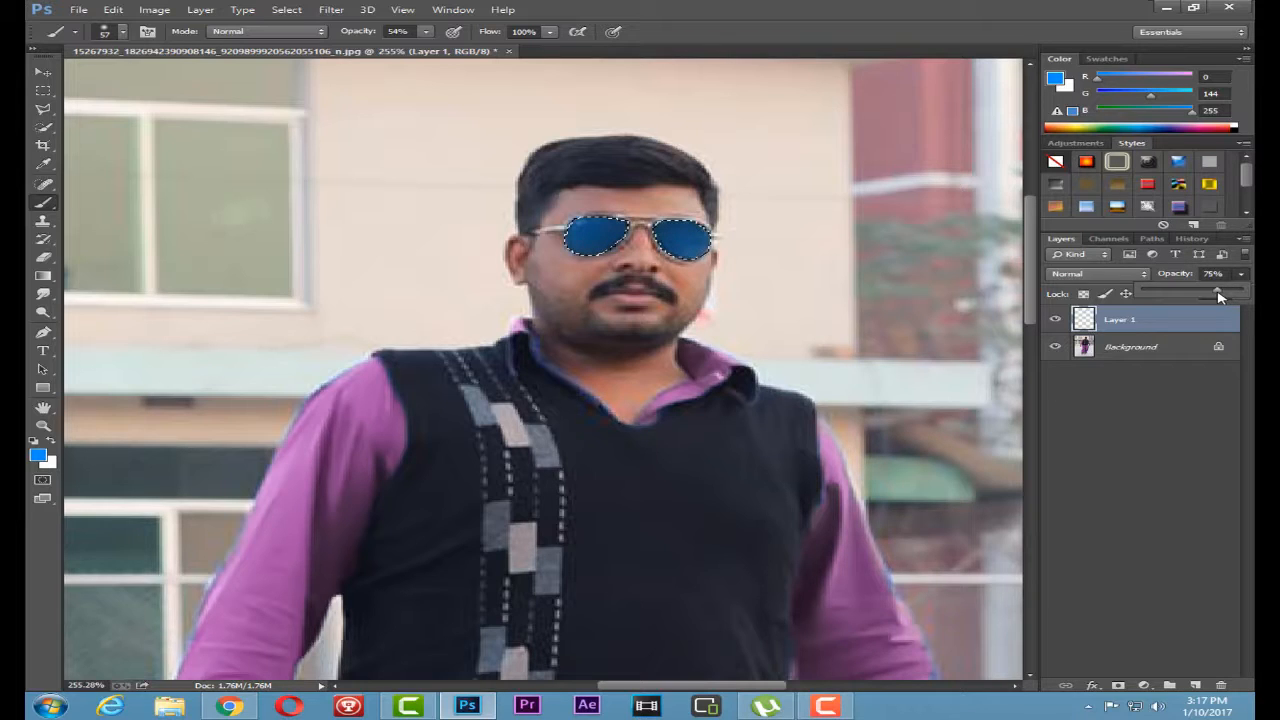
pyautogui.click(340, 10)
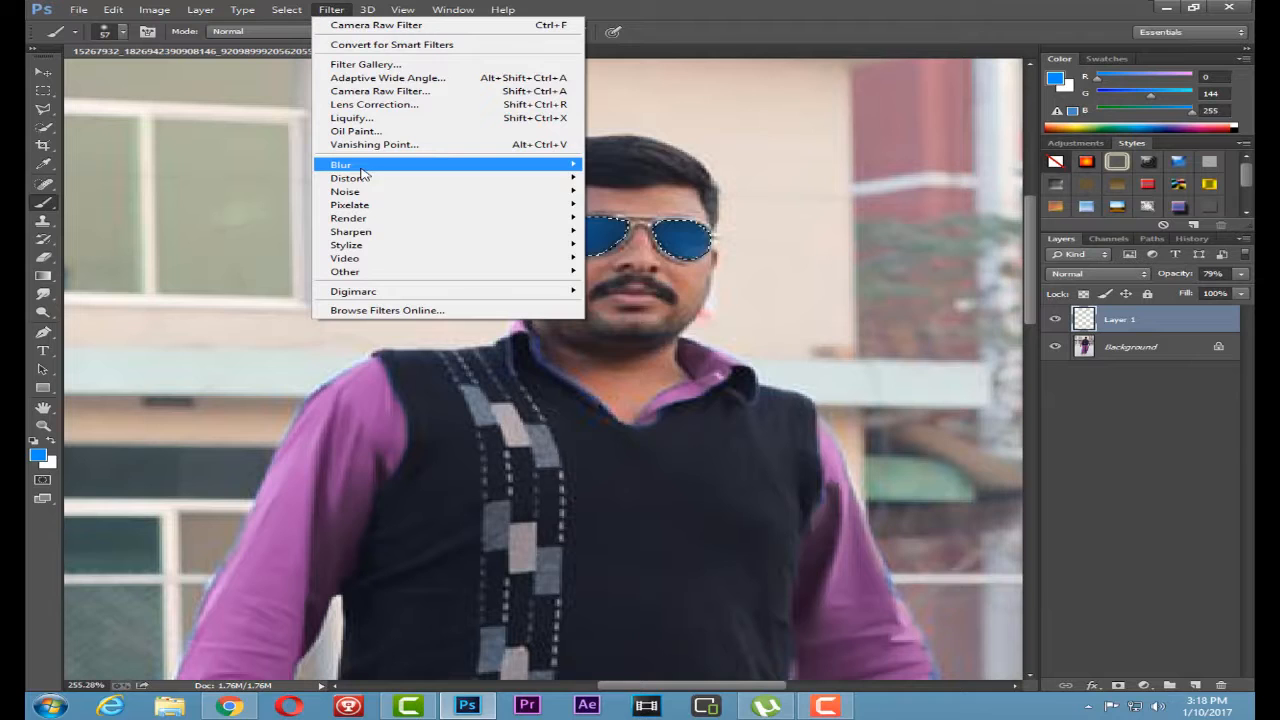
pyautogui.moveTo(365, 168)
pyautogui.click(636, 264)
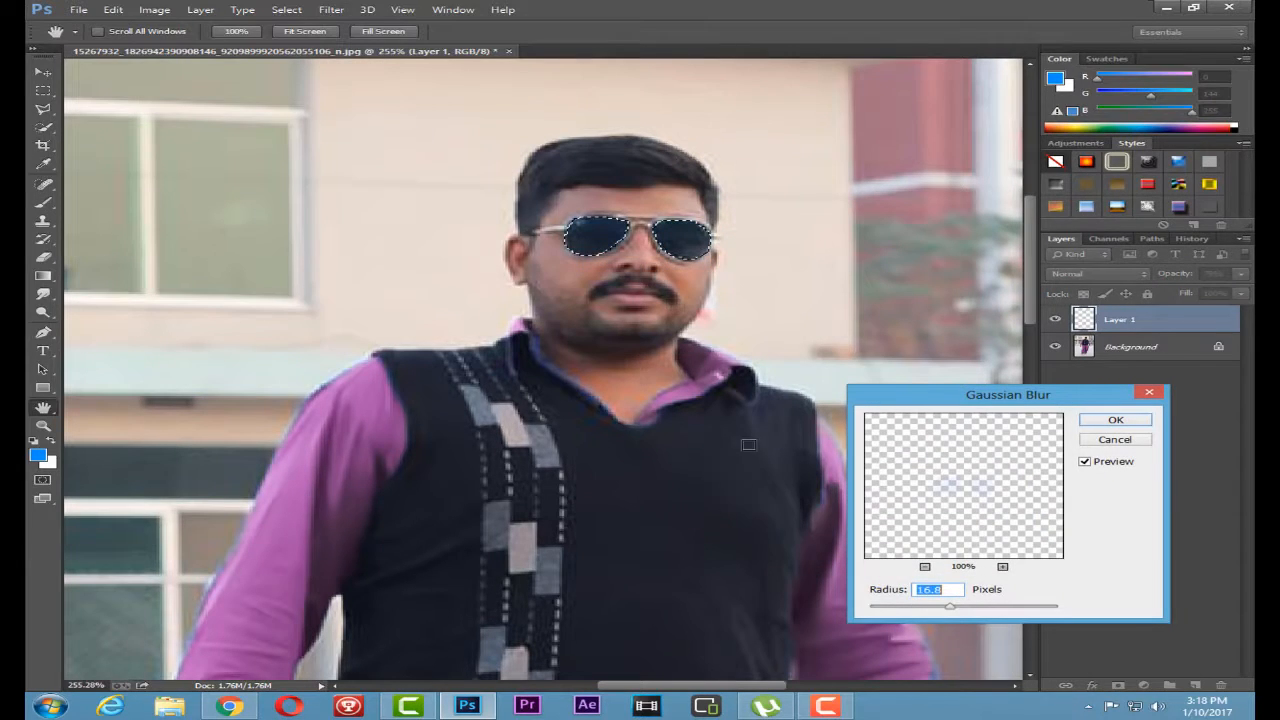
pyautogui.moveTo(940, 612); pyautogui.dragTo(923, 612)
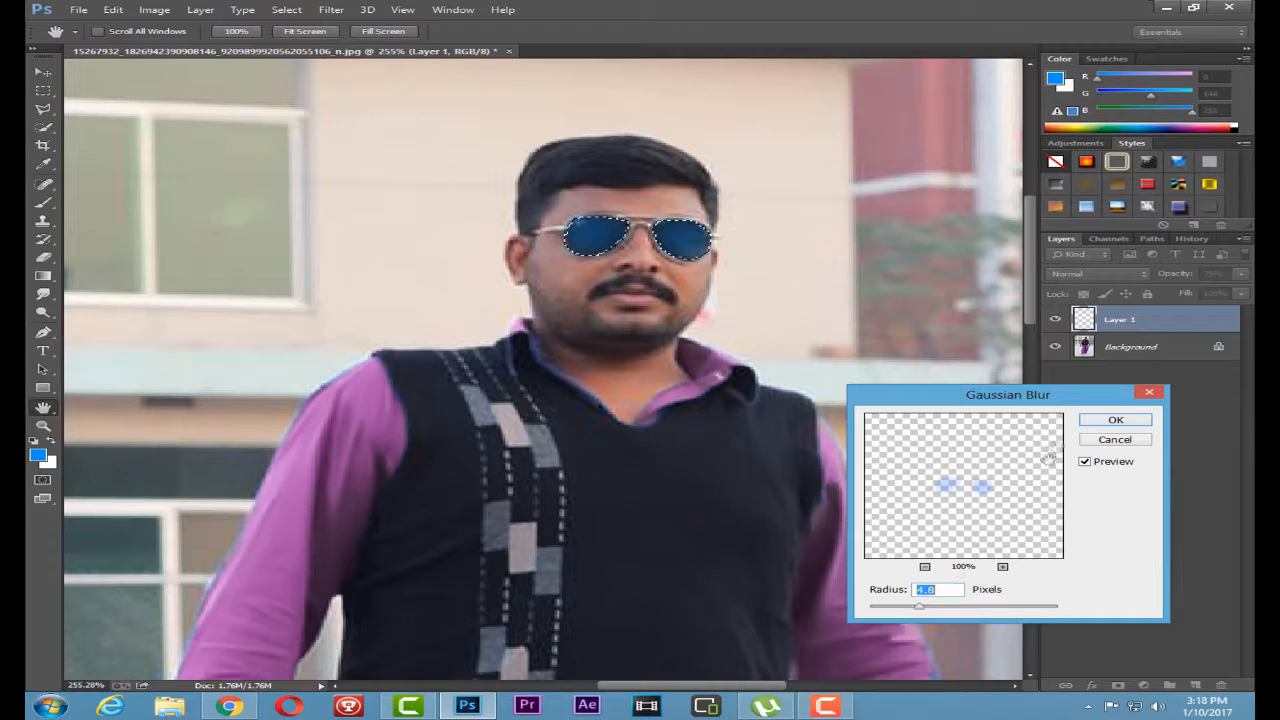
pyautogui.click(1115, 421)
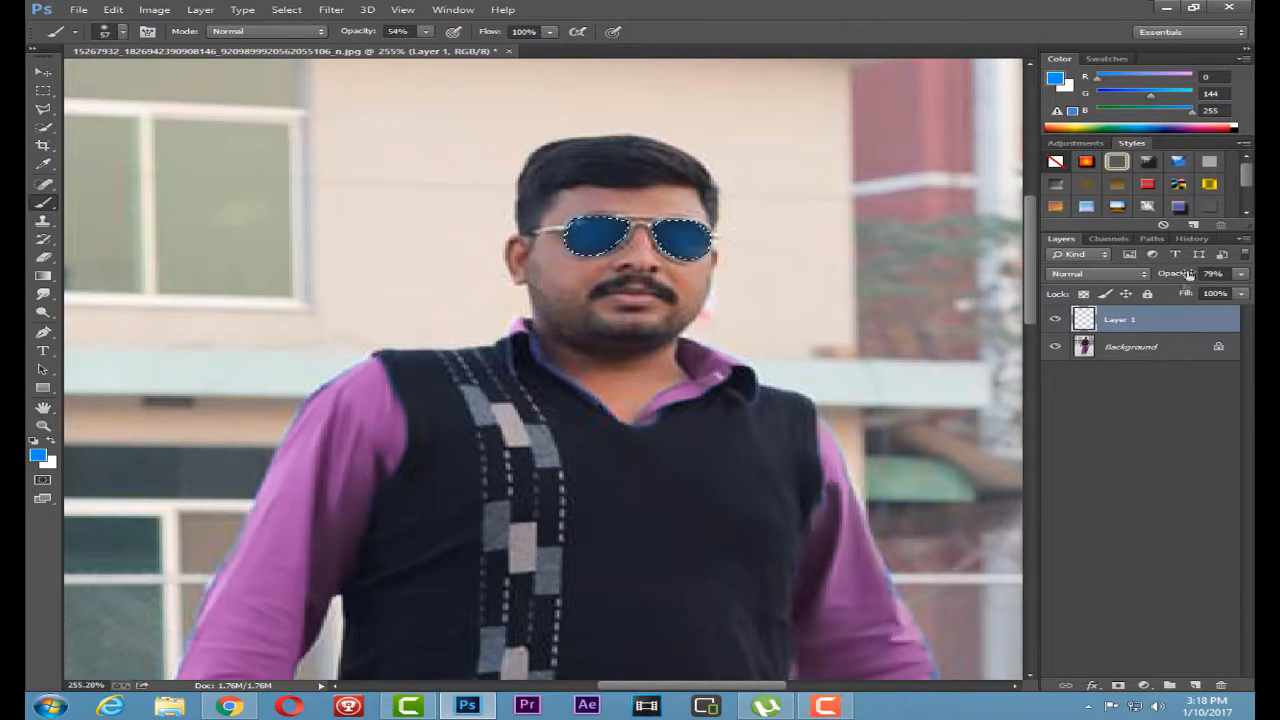
# Fine-tune the opacity of the blue lens layer to about 81%
pyautogui.click(1242, 274)
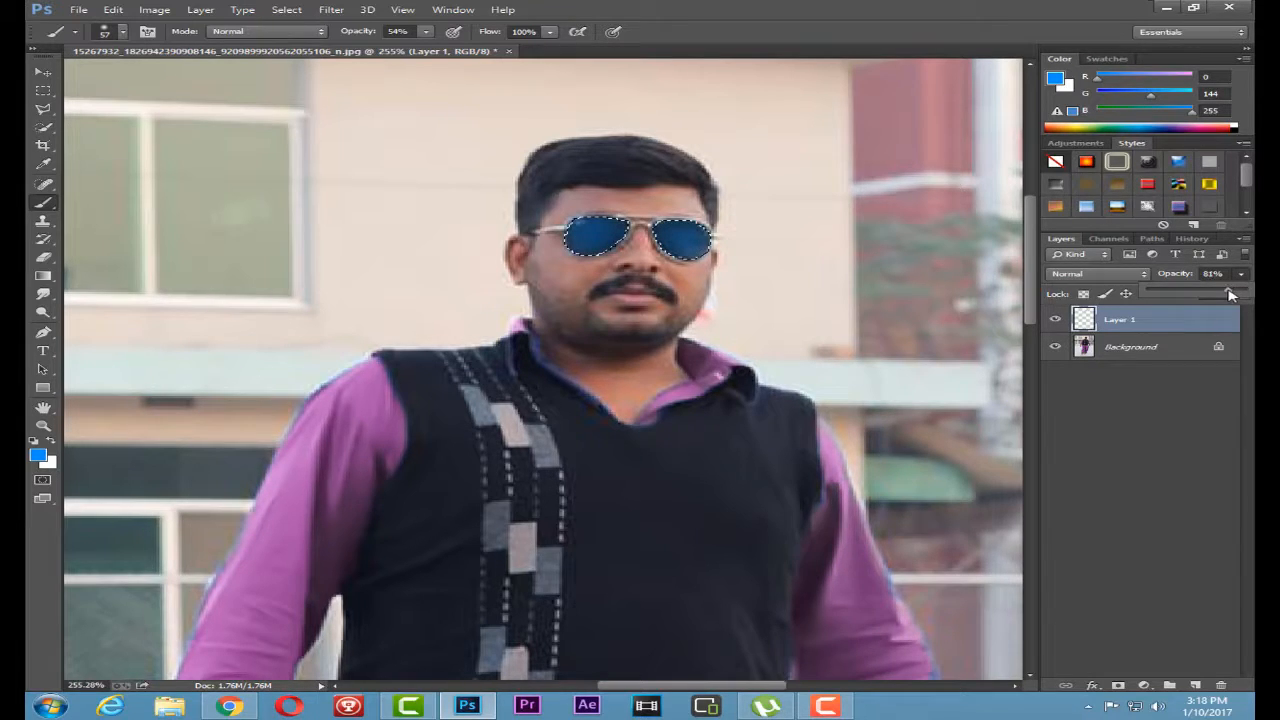
pyautogui.click(1175, 422)
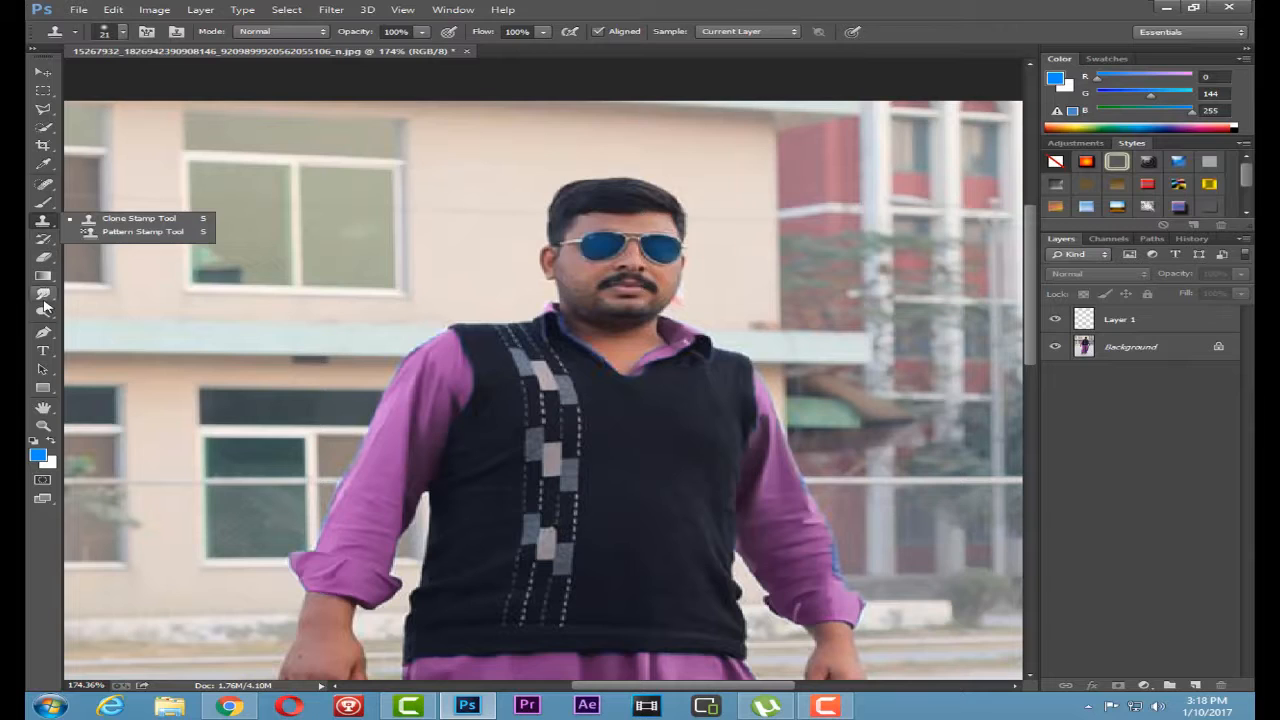
# Smudge the hair at the top of the head upward into spikes on the Background layer, using the Smudge tool at 50% strength
pyautogui.click(44, 302)
pyautogui.click(136, 317)
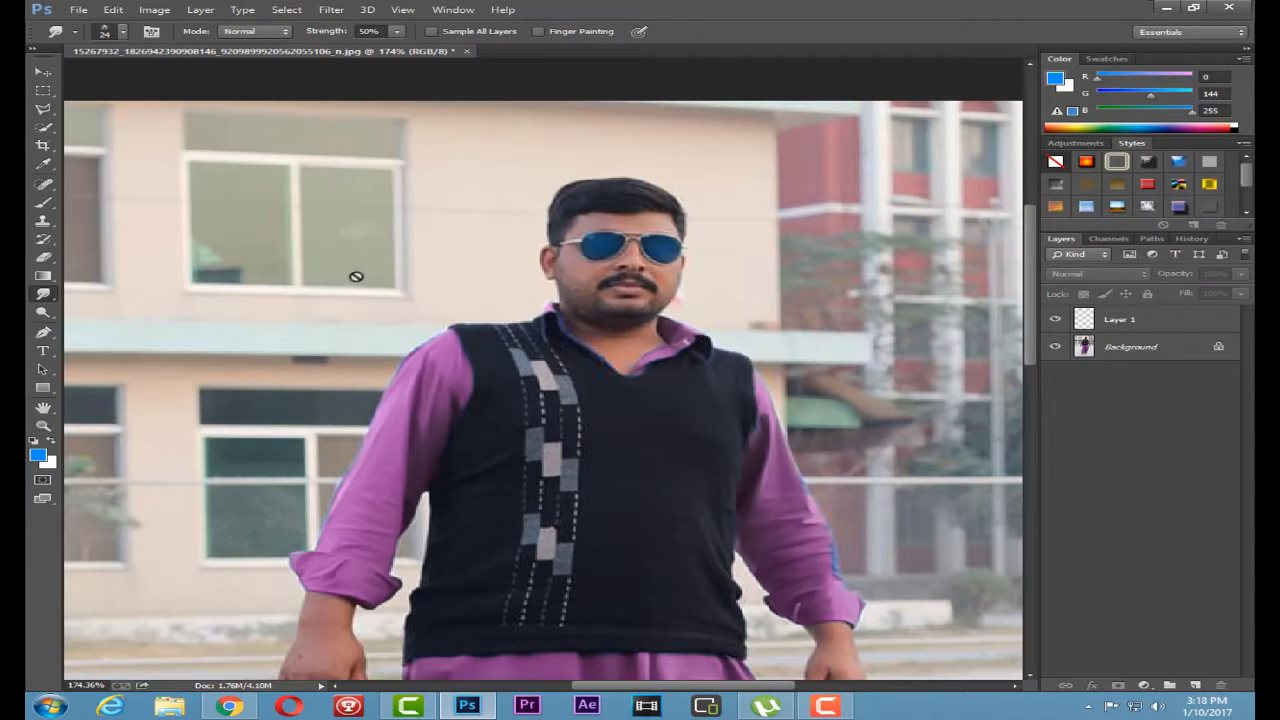
pyautogui.click(1118, 348)
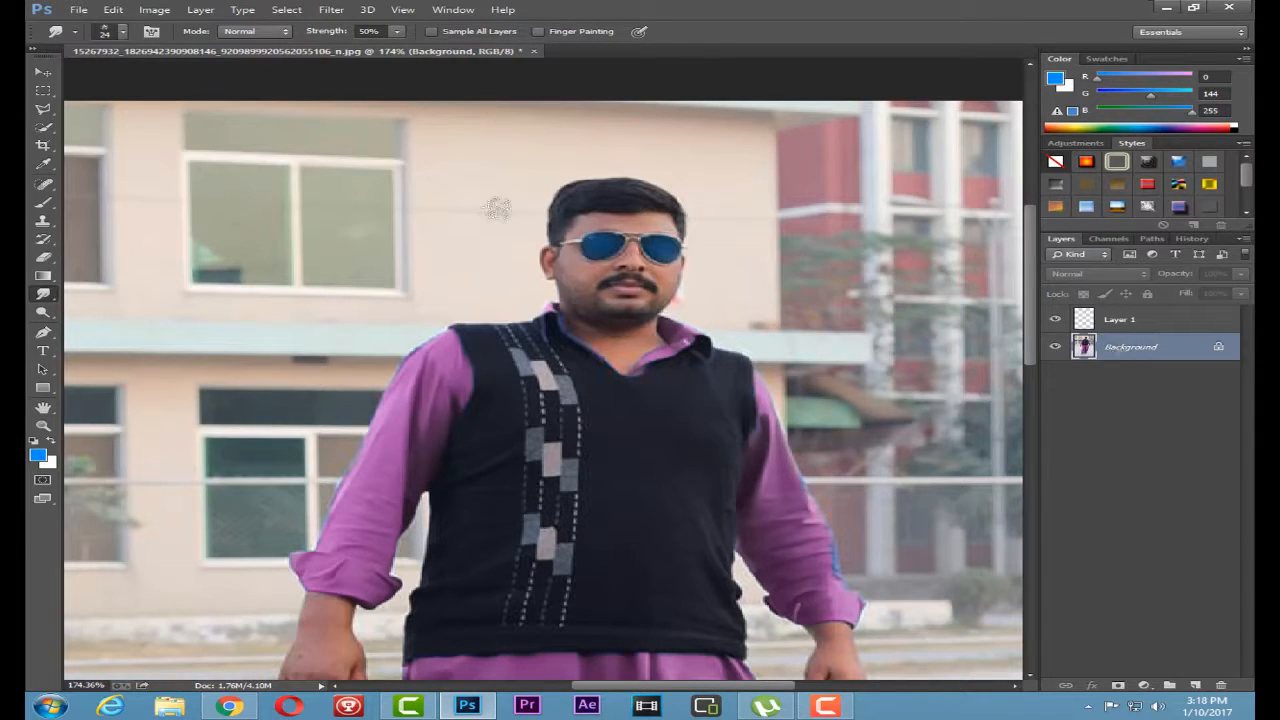
pyautogui.scroll(1, 600, 200)
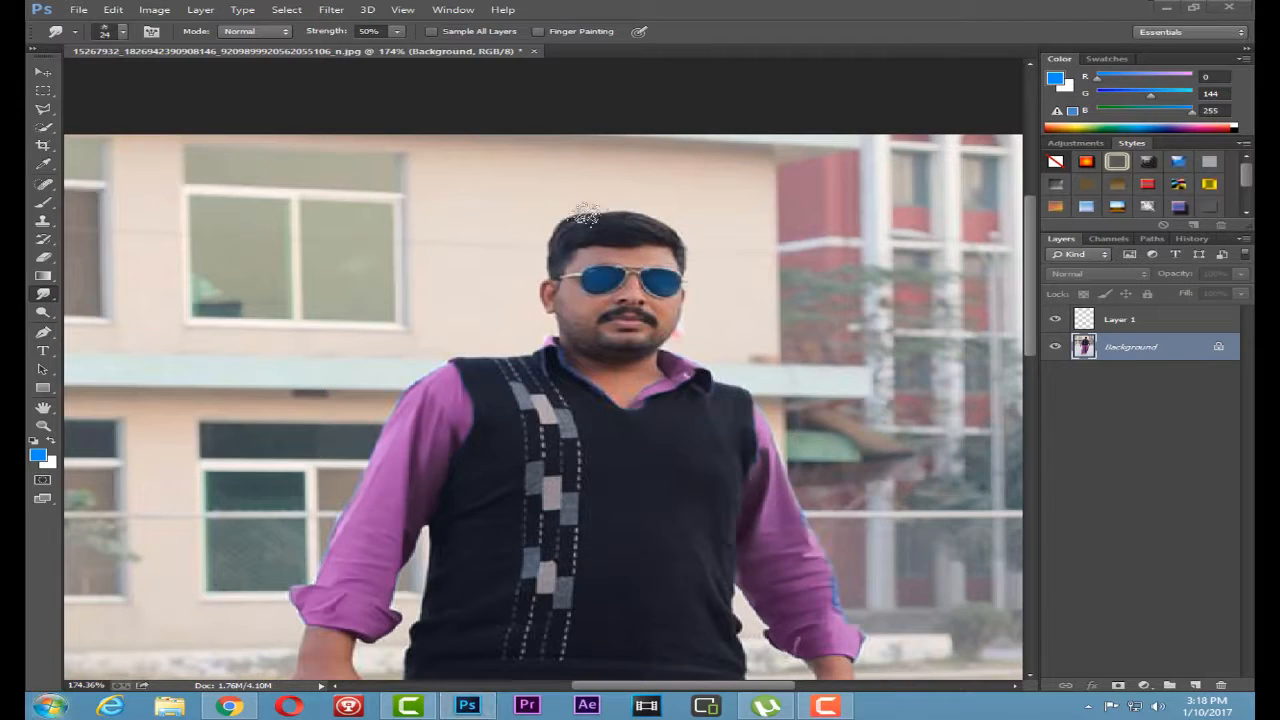
pyautogui.press('super')
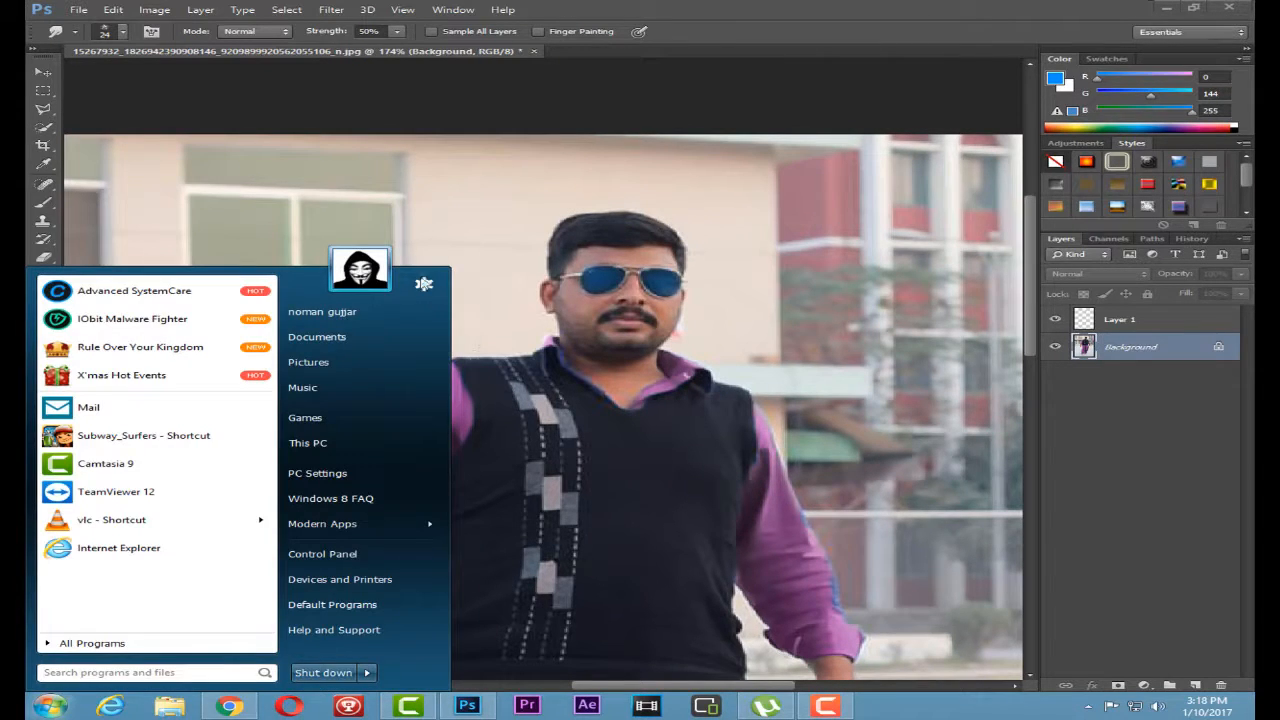
pyautogui.press('super')
pyautogui.scroll(5, 594, 231)
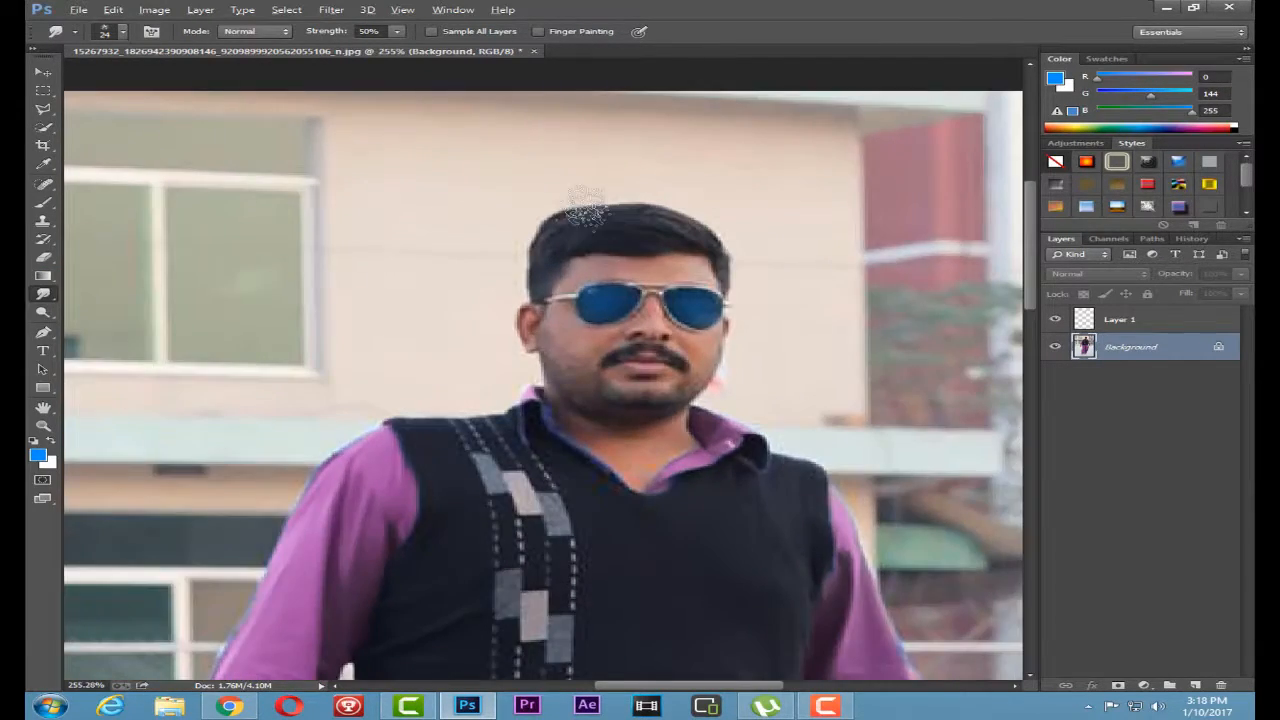
pyautogui.scroll(1, 576, 259)
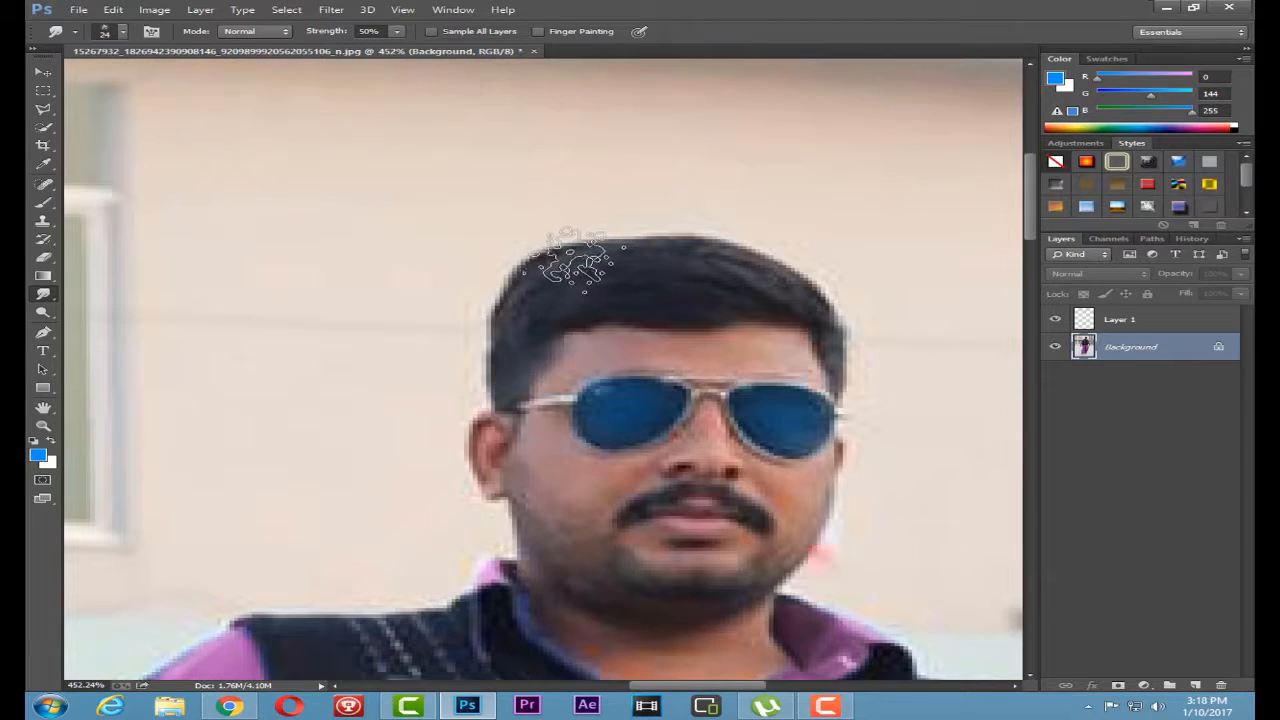
pyautogui.moveTo(578, 258); pyautogui.dragTo(534, 200)
pyautogui.moveTo(582, 268); pyautogui.dragTo(564, 188)
pyautogui.moveTo(612, 242); pyautogui.dragTo(629, 185)
pyautogui.moveTo(645, 269); pyautogui.dragTo(670, 194)
pyautogui.moveTo(682, 278); pyautogui.dragTo(659, 212)
pyautogui.moveTo(650, 258); pyautogui.dragTo(603, 191)
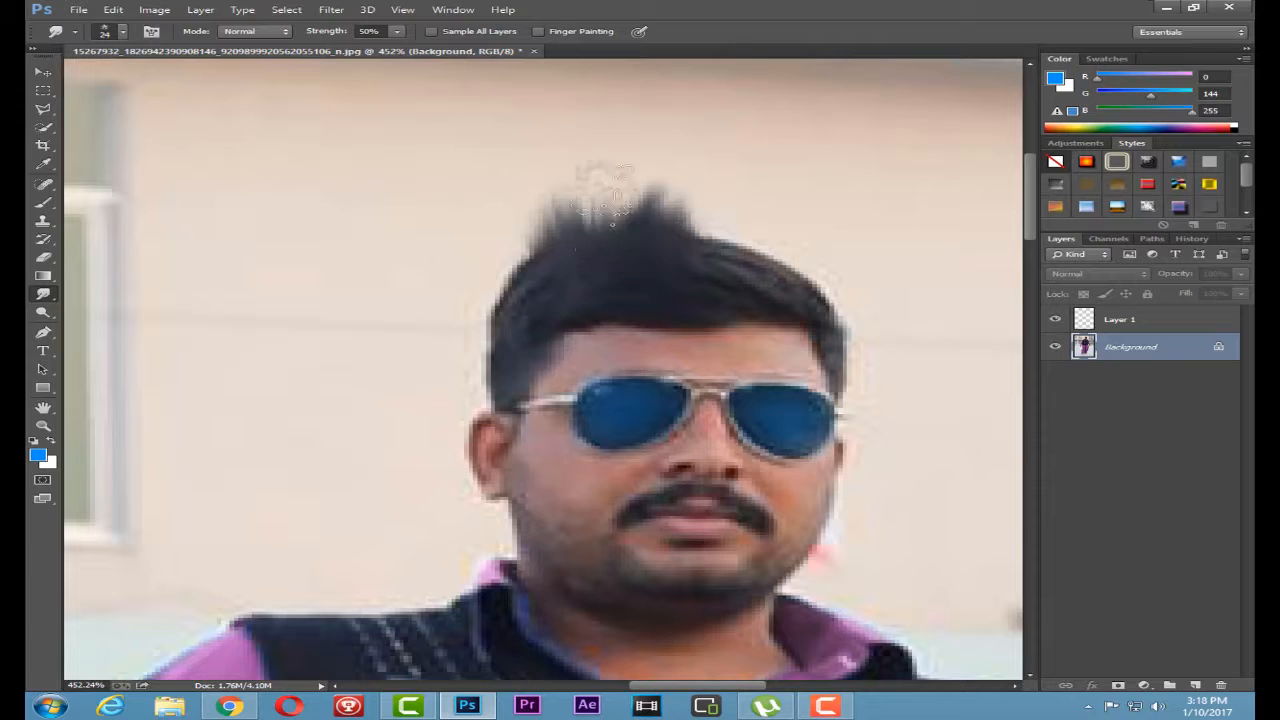
# Smudge spikes outward from the hair on the picture's left side and raise the spikes at the middle of the crown
pyautogui.moveTo(592, 282); pyautogui.dragTo(494, 229)
pyautogui.moveTo(535, 283)
pyautogui.mouseDown()
pyautogui.moveTo(426, 240)
pyautogui.moveTo(504, 300)
pyautogui.moveTo(414, 263)
pyautogui.mouseUp()
pyautogui.moveTo(677, 270); pyautogui.dragTo(690, 190)
pyautogui.moveTo(586, 236)
pyautogui.mouseDown()
pyautogui.moveTo(567, 165)
pyautogui.moveTo(557, 240)
pyautogui.moveTo(492, 185)
pyautogui.moveTo(482, 215)
pyautogui.moveTo(495, 238)
pyautogui.moveTo(459, 216)
pyautogui.mouseUp()
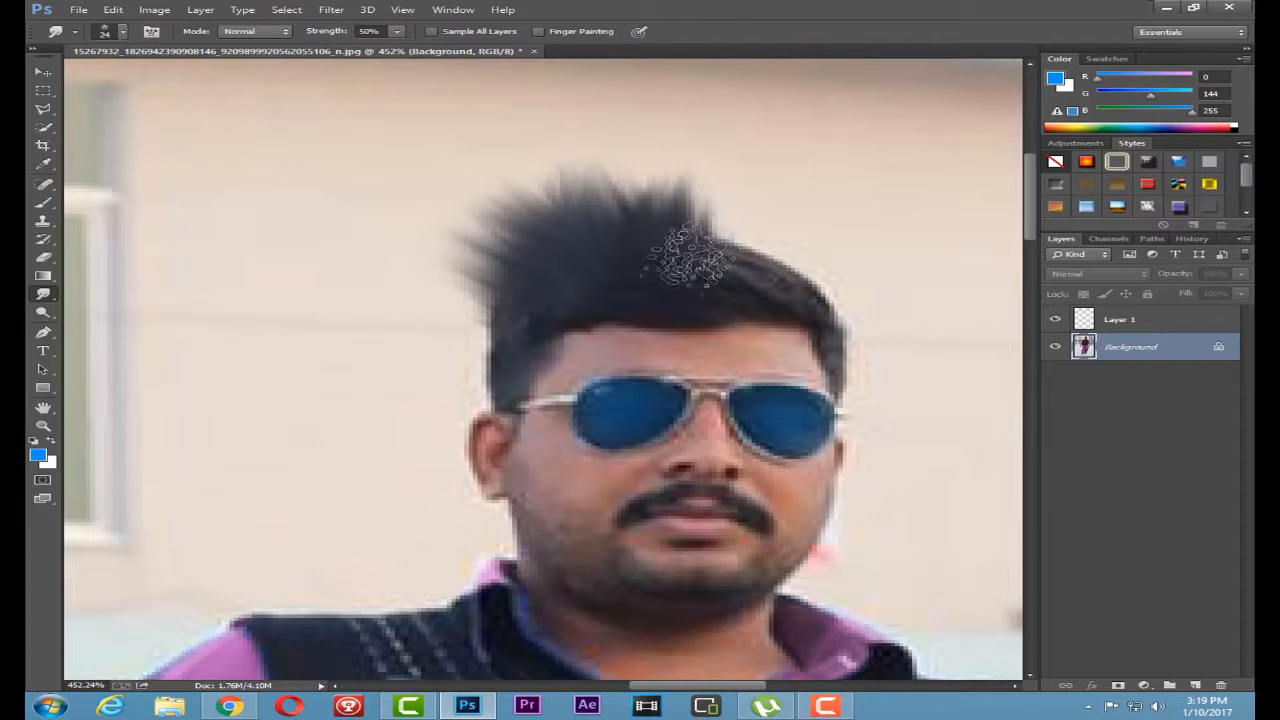
pyautogui.moveTo(694, 263); pyautogui.dragTo(718, 197)
pyautogui.moveTo(677, 243); pyautogui.dragTo(668, 153)
pyautogui.moveTo(625, 226); pyautogui.dragTo(641, 190)
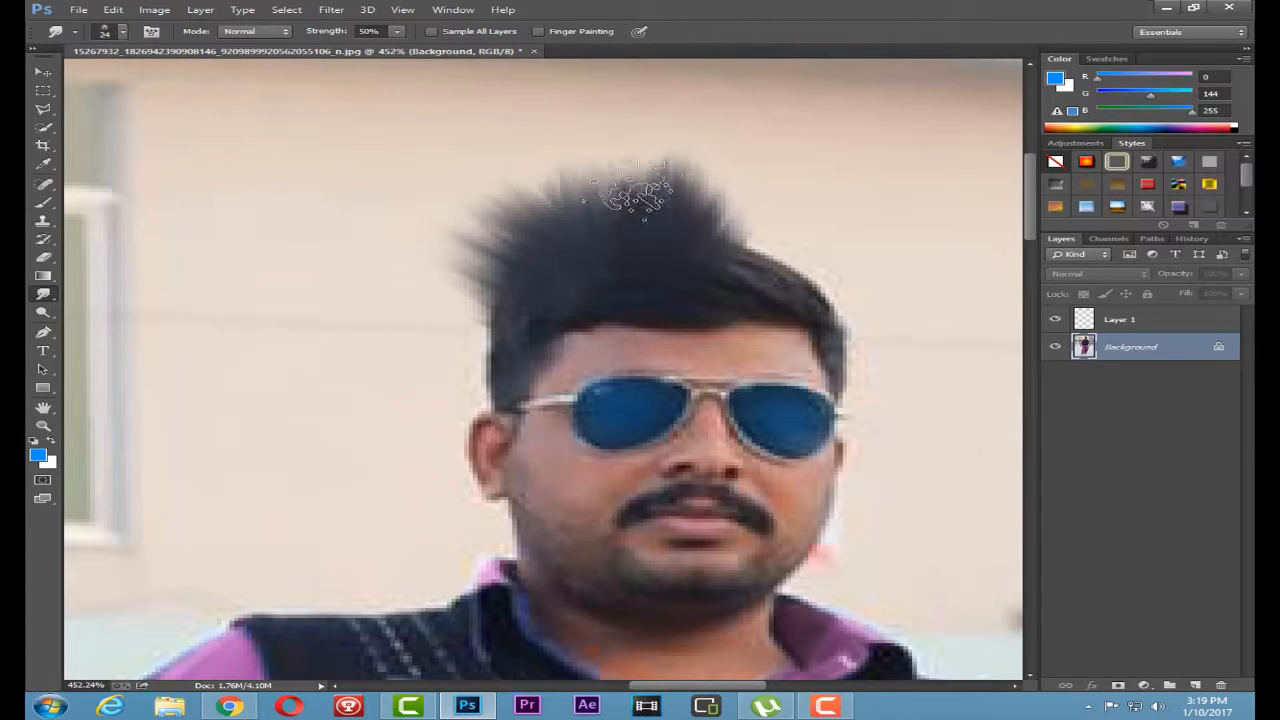
# Smudge the hair on the picture's right side upward and outward into matching spikes
pyautogui.moveTo(711, 280); pyautogui.dragTo(765, 206)
pyautogui.moveTo(771, 283)
pyautogui.mouseDown()
pyautogui.moveTo(762, 250)
pyautogui.moveTo(825, 195)
pyautogui.moveTo(765, 265)
pyautogui.moveTo(794, 190)
pyautogui.mouseUp()
pyautogui.moveTo(737, 235); pyautogui.dragTo(746, 187)
pyautogui.moveTo(790, 276)
pyautogui.mouseDown()
pyautogui.moveTo(864, 225)
pyautogui.moveTo(794, 295)
pyautogui.moveTo(908, 250)
pyautogui.mouseUp()
pyautogui.moveTo(822, 287)
pyautogui.mouseDown()
pyautogui.moveTo(827, 220)
pyautogui.moveTo(802, 280)
pyautogui.moveTo(792, 268)
pyautogui.moveTo(828, 195)
pyautogui.mouseUp()
pyautogui.moveTo(778, 208); pyautogui.dragTo(797, 180)
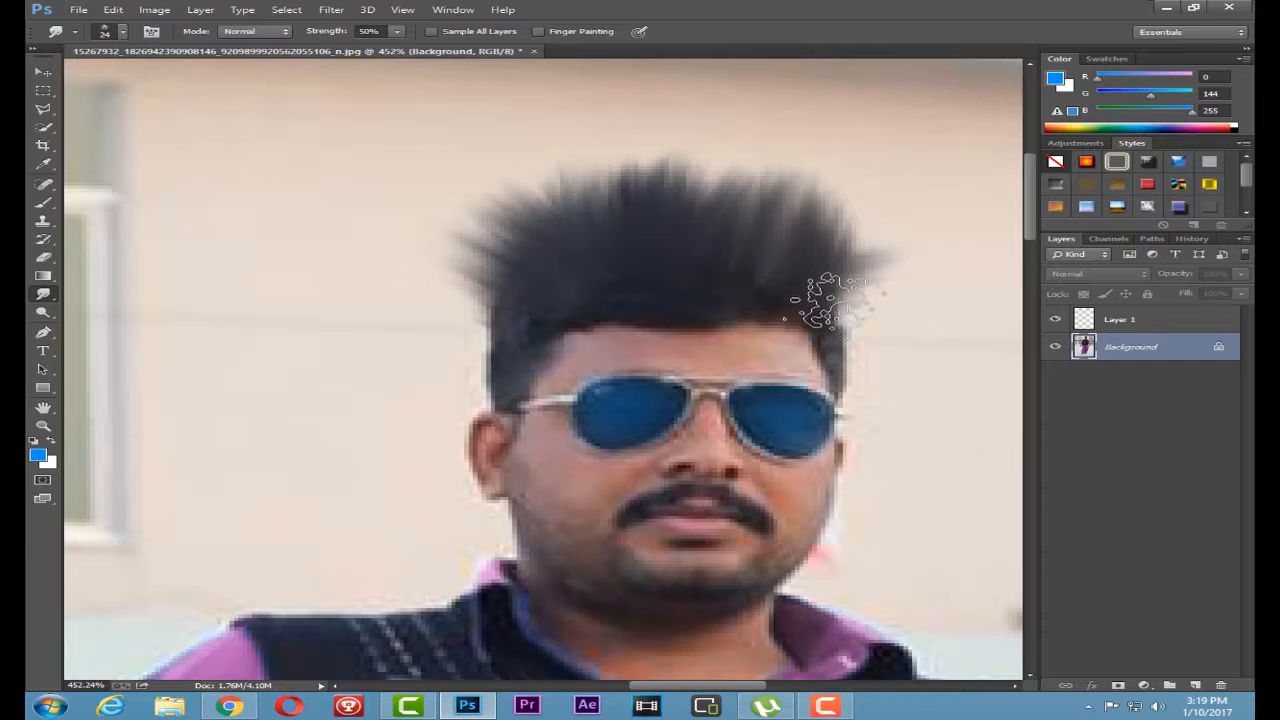
pyautogui.moveTo(831, 300)
pyautogui.mouseDown()
pyautogui.moveTo(845, 268)
pyautogui.moveTo(900, 243)
pyautogui.mouseUp()
pyautogui.moveTo(708, 250); pyautogui.dragTo(695, 178)
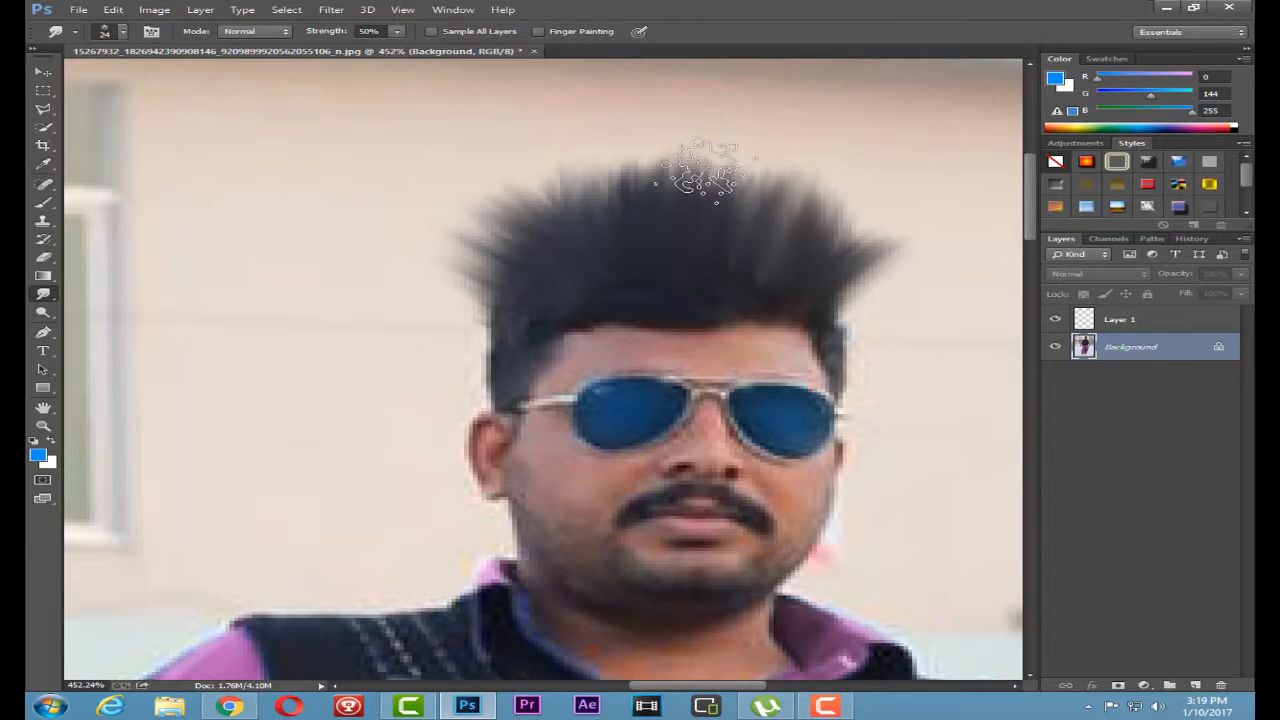
# Fill out the spiky hair with further upward smudge strokes across its whole width to even its height and density
pyautogui.moveTo(577, 268); pyautogui.dragTo(594, 192)
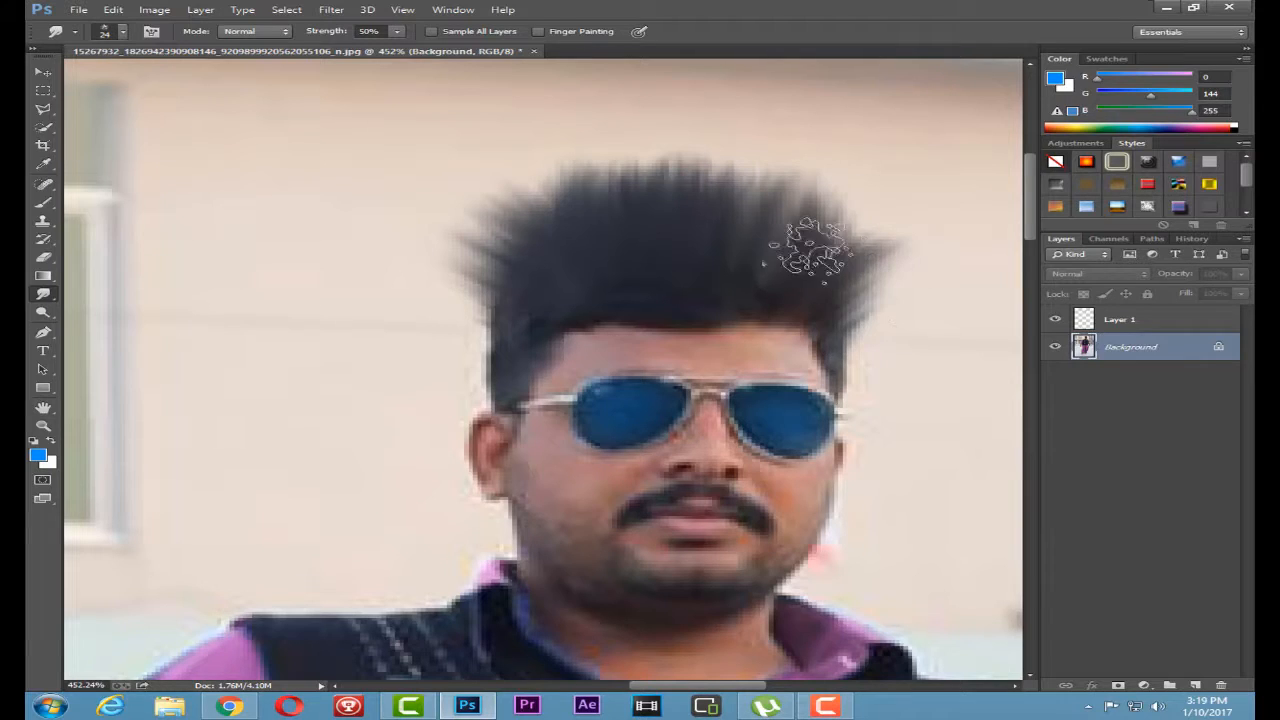
pyautogui.moveTo(748, 275); pyautogui.dragTo(766, 192)
pyautogui.moveTo(640, 271); pyautogui.dragTo(650, 185)
pyautogui.moveTo(554, 295); pyautogui.dragTo(514, 188)
pyautogui.moveTo(543, 260)
pyautogui.mouseDown()
pyautogui.moveTo(560, 216)
pyautogui.moveTo(550, 196)
pyautogui.mouseUp()
pyautogui.moveTo(531, 303); pyautogui.dragTo(497, 238)
pyautogui.moveTo(668, 288); pyautogui.dragTo(676, 254)
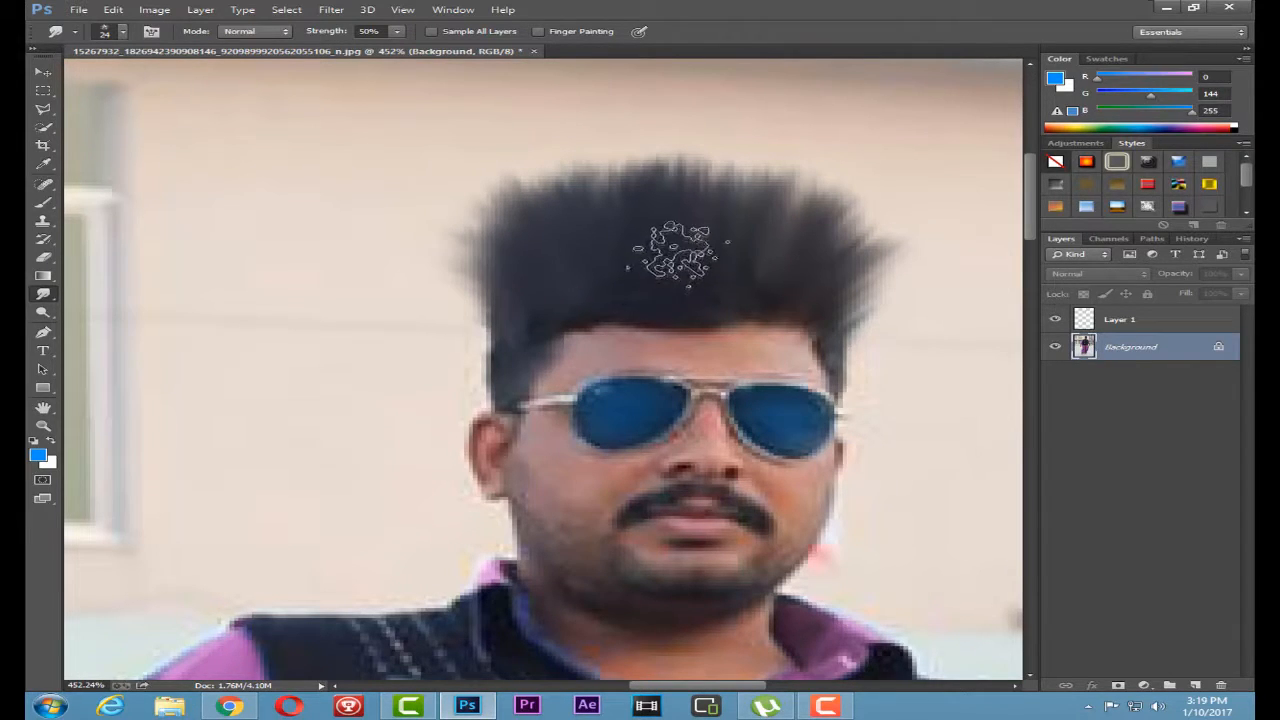
pyautogui.moveTo(797, 288); pyautogui.dragTo(797, 209)
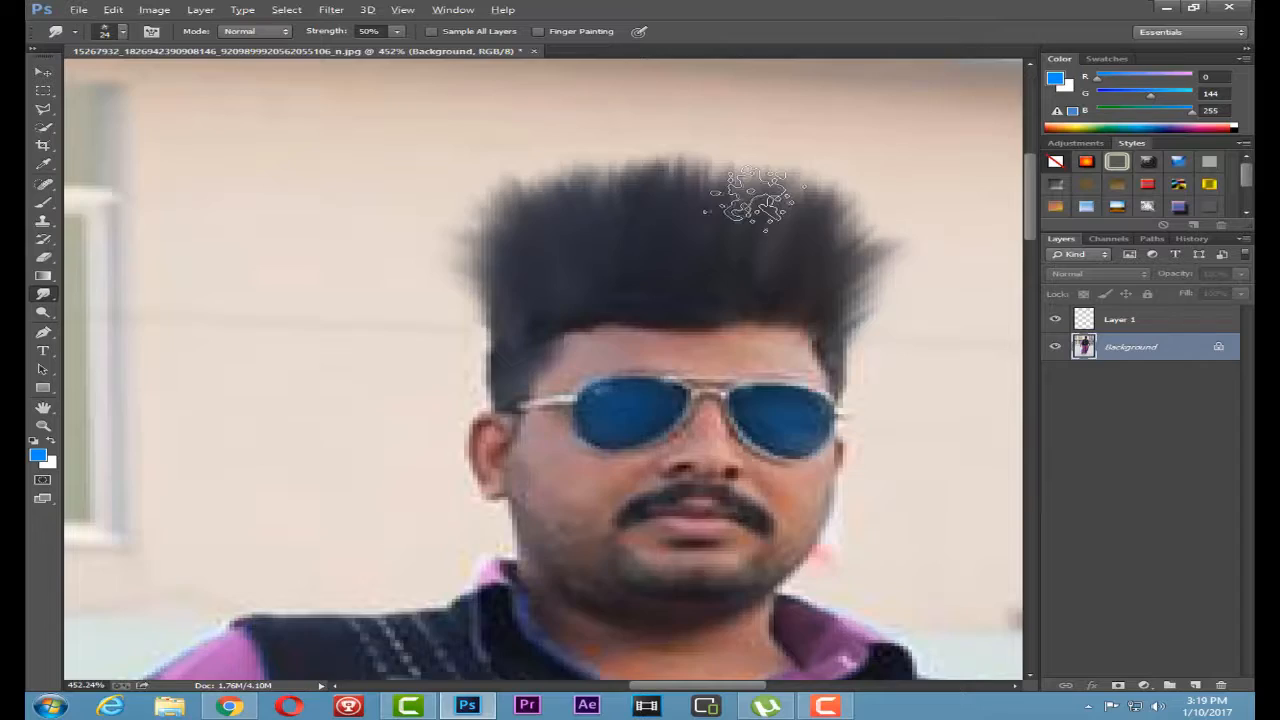
# Merge the blue lens layer, Layer 1, into the Background layer
pyautogui.scroll(-6, 770, 210)
pyautogui.scroll(-4, 829, 213)
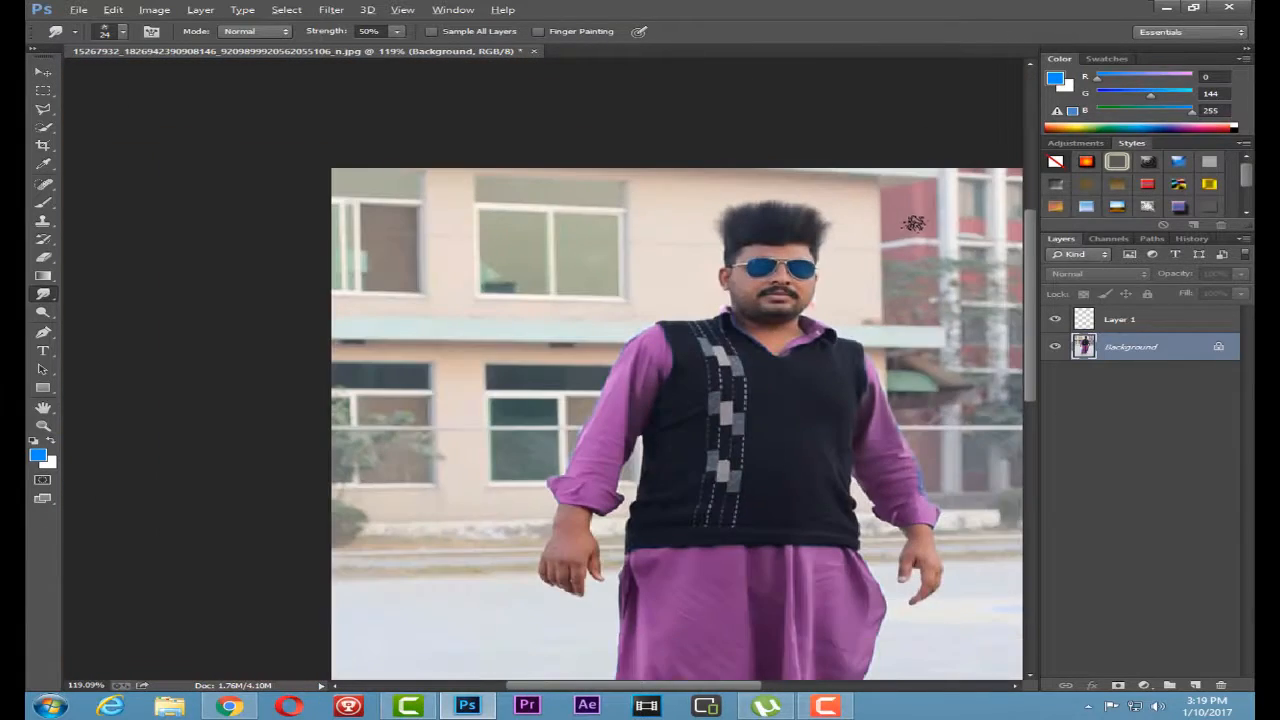
pyautogui.rightClick(1132, 320)
pyautogui.click(969, 476)
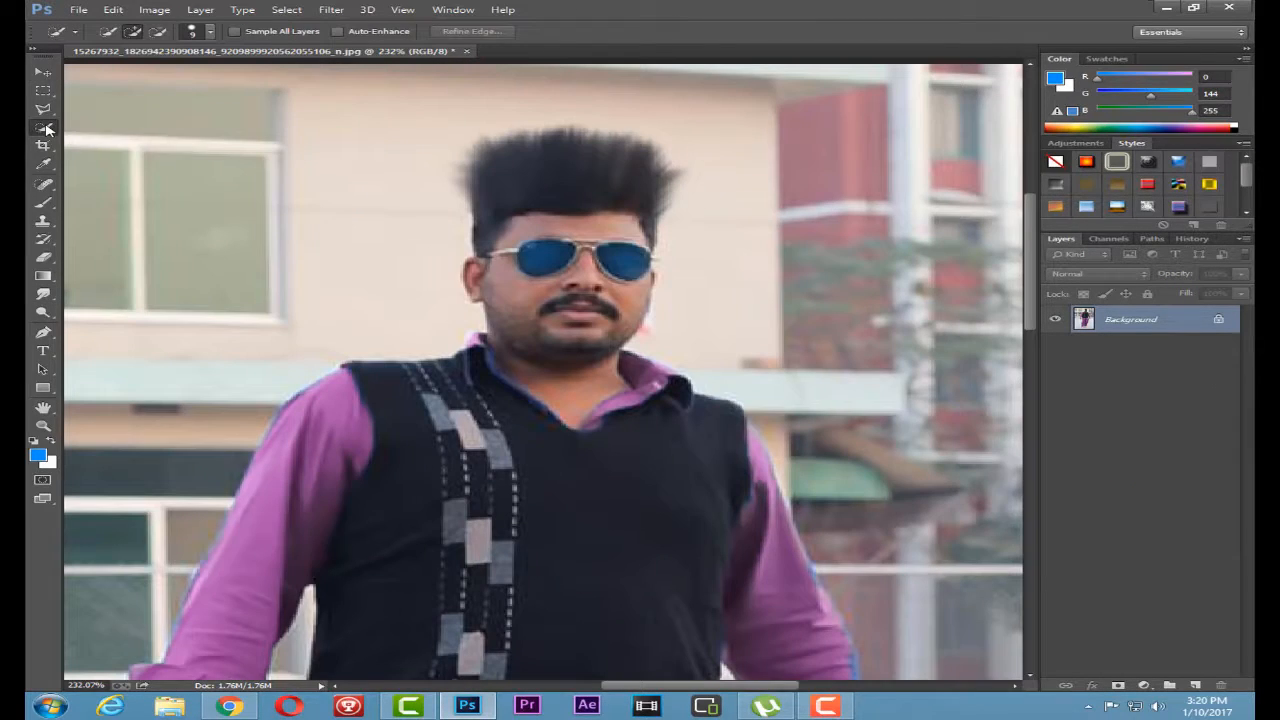
# Select the man's spiky hair with the Quick Selection tool
pyautogui.rightClick(43, 127)
pyautogui.click(80, 128)
pyautogui.scroll(1, 482, 138)
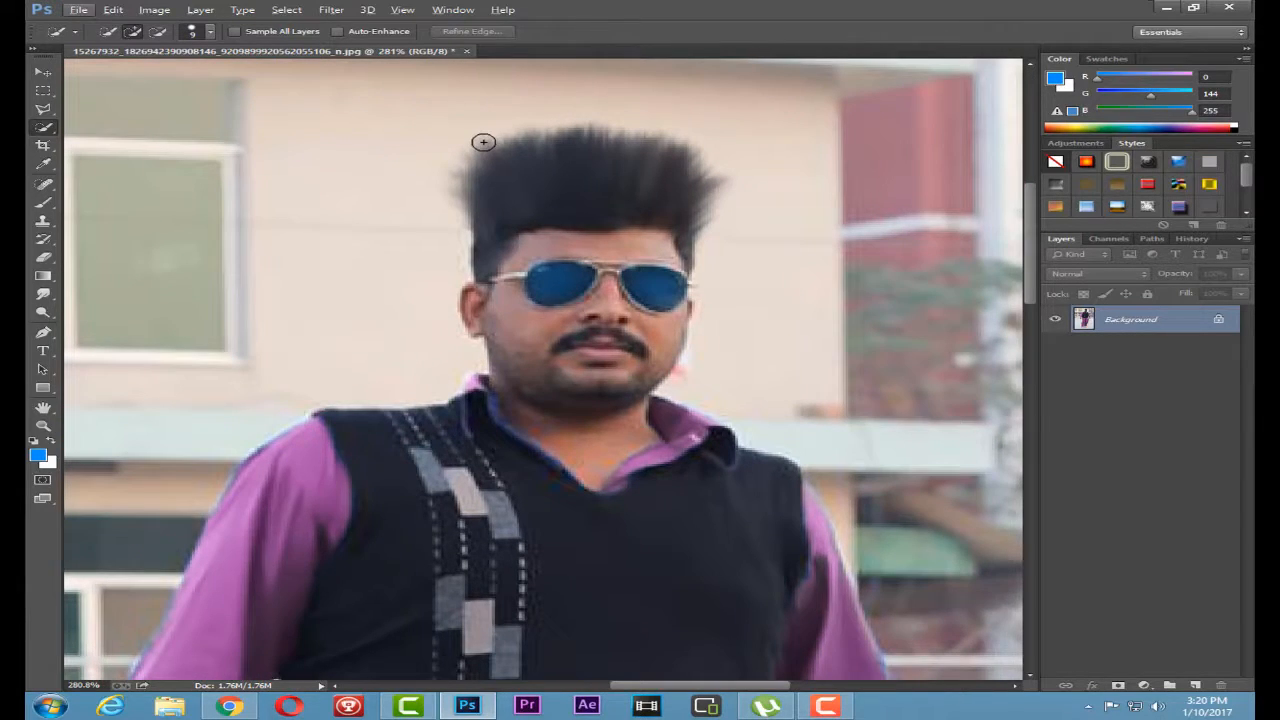
pyautogui.moveTo(530, 157)
pyautogui.mouseDown()
pyautogui.moveTo(612, 177)
pyautogui.moveTo(626, 155)
pyautogui.moveTo(707, 188)
pyautogui.mouseUp()
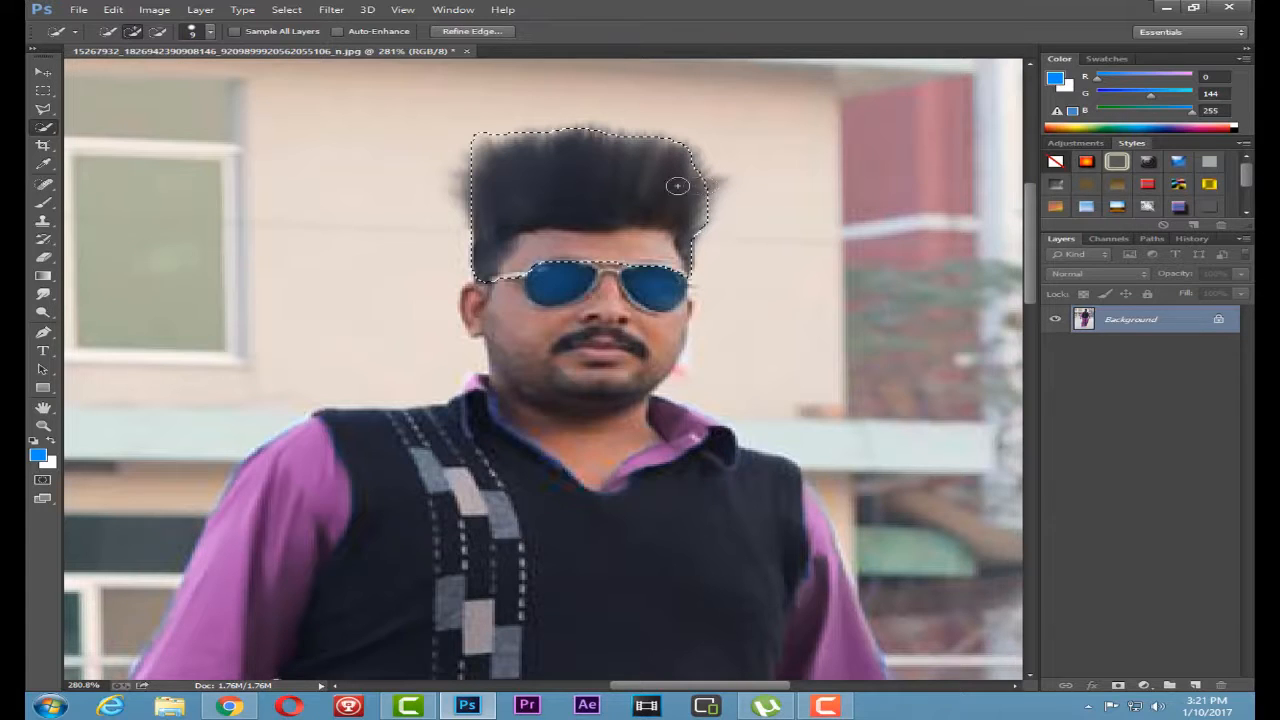
pyautogui.press('alt')
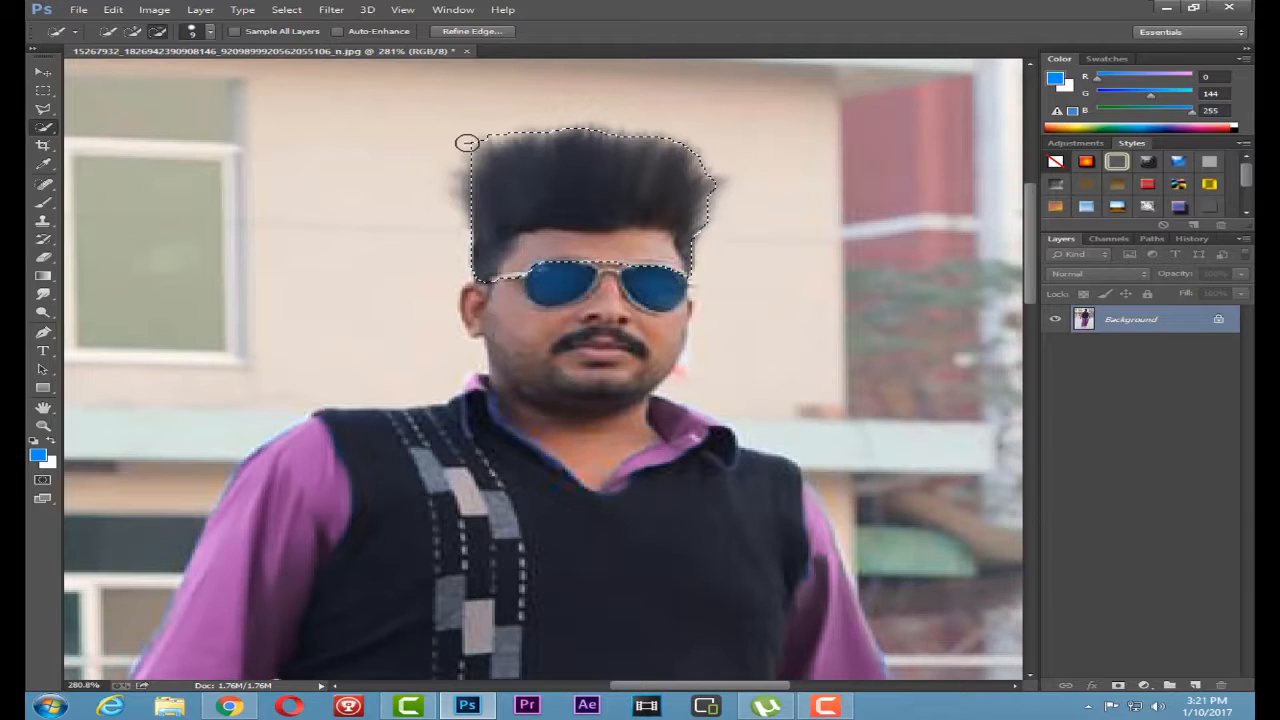
# Extend the selection over the face, neck, vest and the purple sleeve on the picture's left
pyautogui.moveTo(567, 257)
pyautogui.mouseDown()
pyautogui.moveTo(582, 396)
pyautogui.moveTo(581, 325)
pyautogui.moveTo(498, 316)
pyautogui.moveTo(577, 365)
pyautogui.moveTo(506, 586)
pyautogui.mouseUp()
pyautogui.scroll(-5, 605, 470)
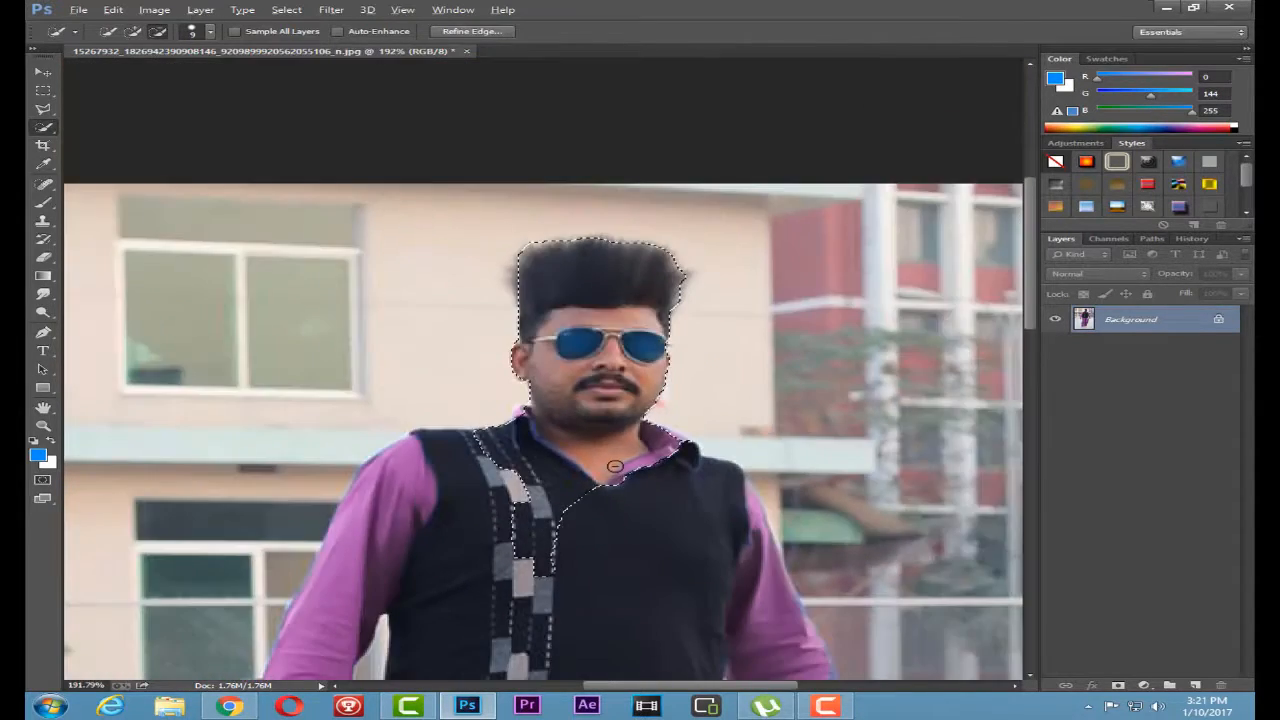
pyautogui.moveTo(601, 436)
pyautogui.mouseDown()
pyautogui.moveTo(620, 584)
pyautogui.moveTo(515, 482)
pyautogui.mouseUp()
pyautogui.click(465, 534)
pyautogui.scroll(-5, 465, 534)
pyautogui.scroll(6, 437, 449)
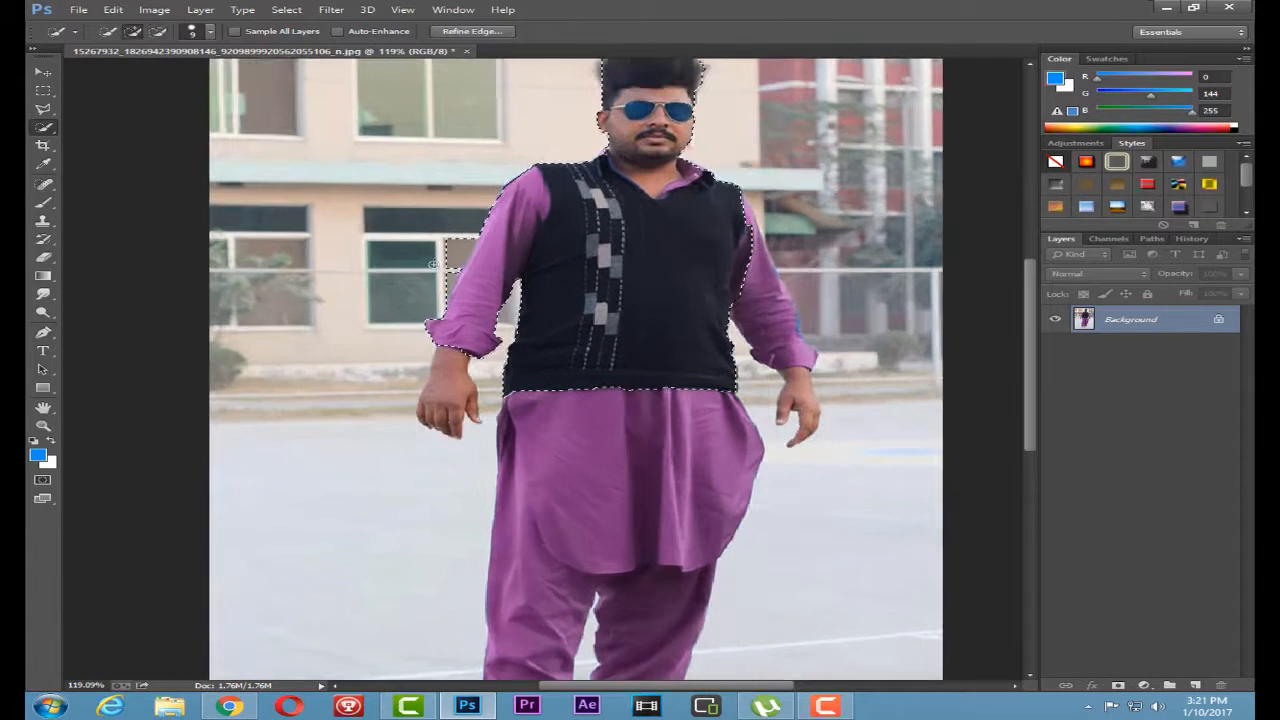
# Subtract the stray window area beside the sleeve and add the long shirt, trousers and nearby hand to the selection
pyautogui.press('alt')
pyautogui.moveTo(661, 383)
pyautogui.mouseDown()
pyautogui.moveTo(660, 511)
pyautogui.moveTo(578, 384)
pyautogui.moveTo(575, 503)
pyautogui.moveTo(695, 398)
pyautogui.mouseUp()
pyautogui.moveTo(465, 347); pyautogui.dragTo(449, 406)
pyautogui.press('alt')
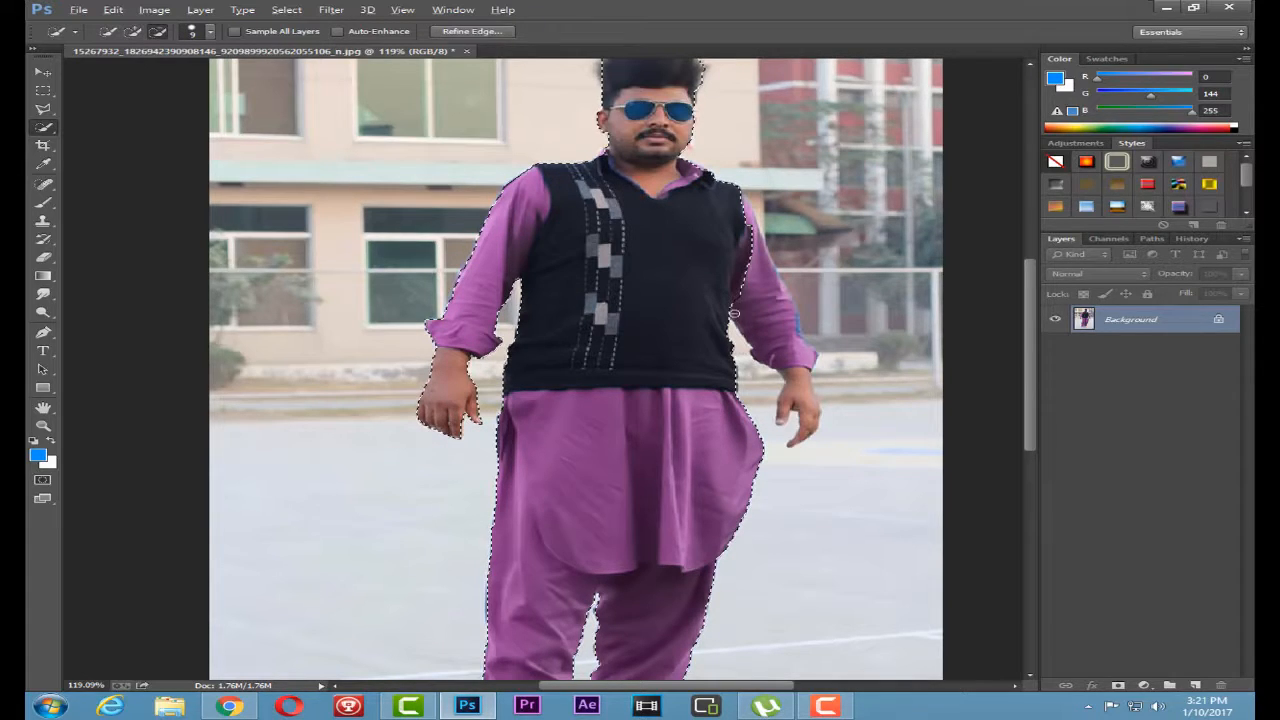
# Add the sleeve and hand on the picture's right to the selection
pyautogui.moveTo(771, 307); pyautogui.dragTo(745, 261)
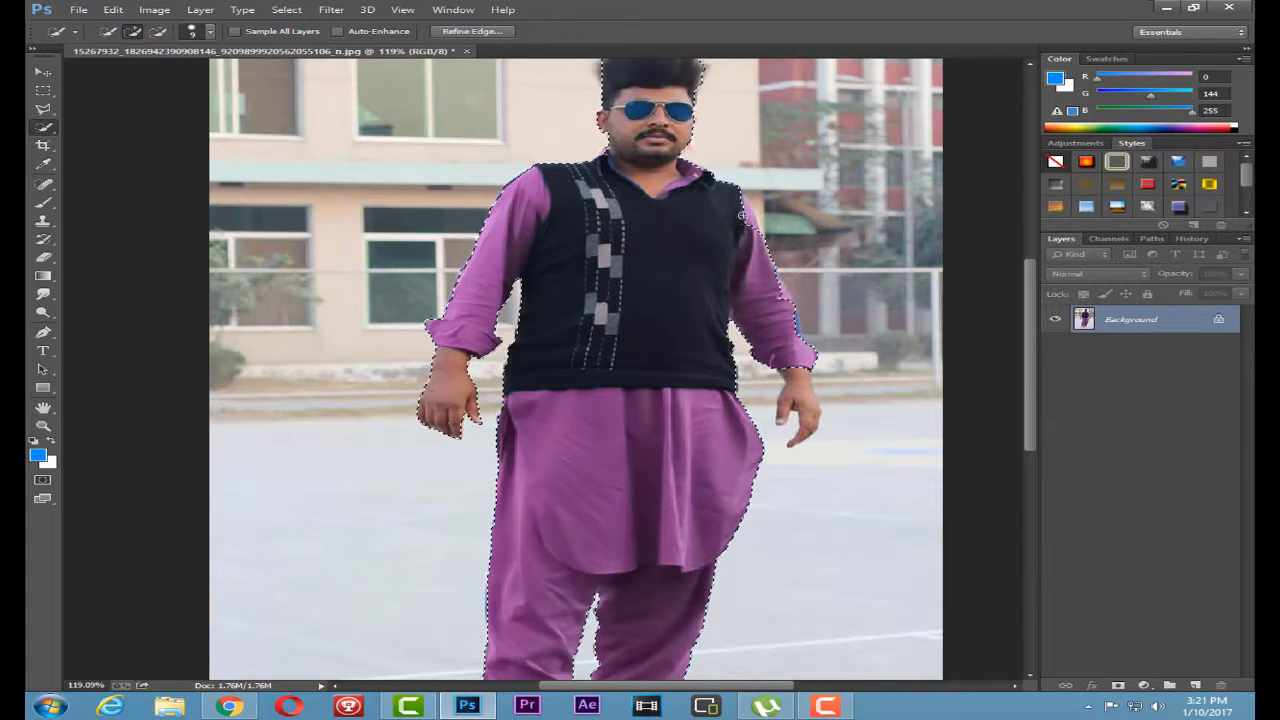
pyautogui.press('alt')
pyautogui.scroll(3, 785, 206)
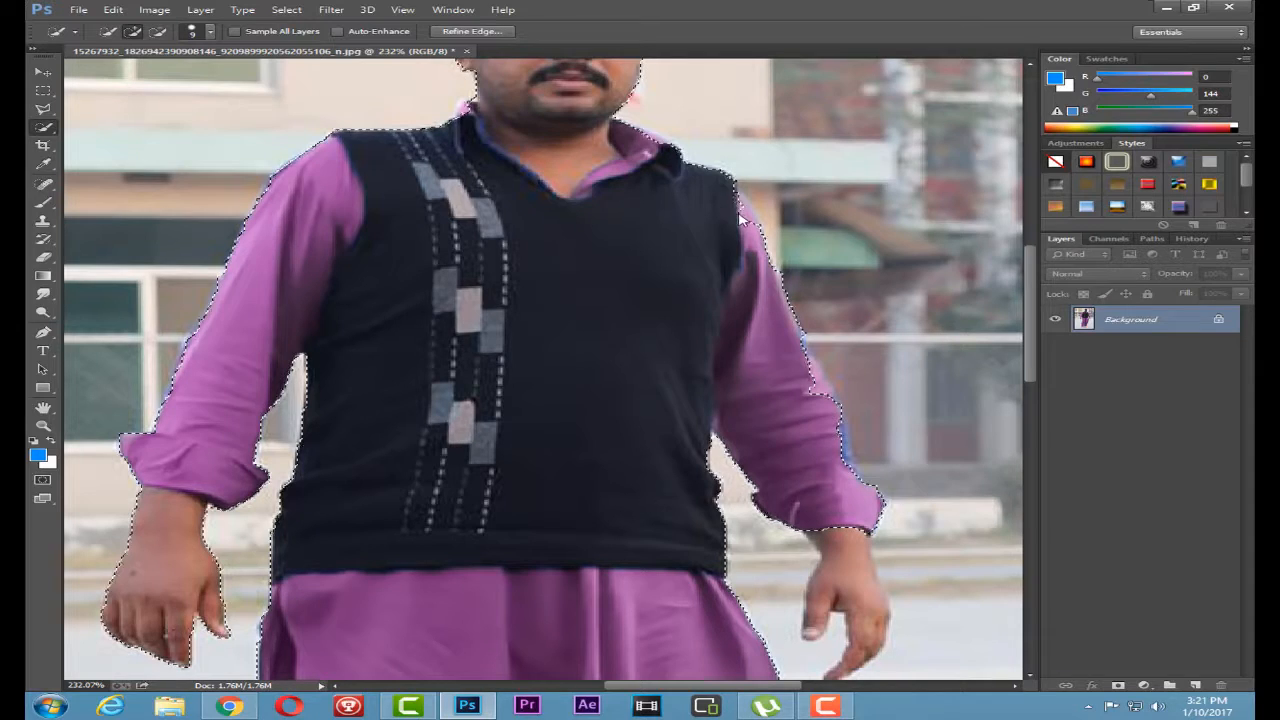
pyautogui.press('alt')
pyautogui.moveTo(840, 530); pyautogui.dragTo(848, 579)
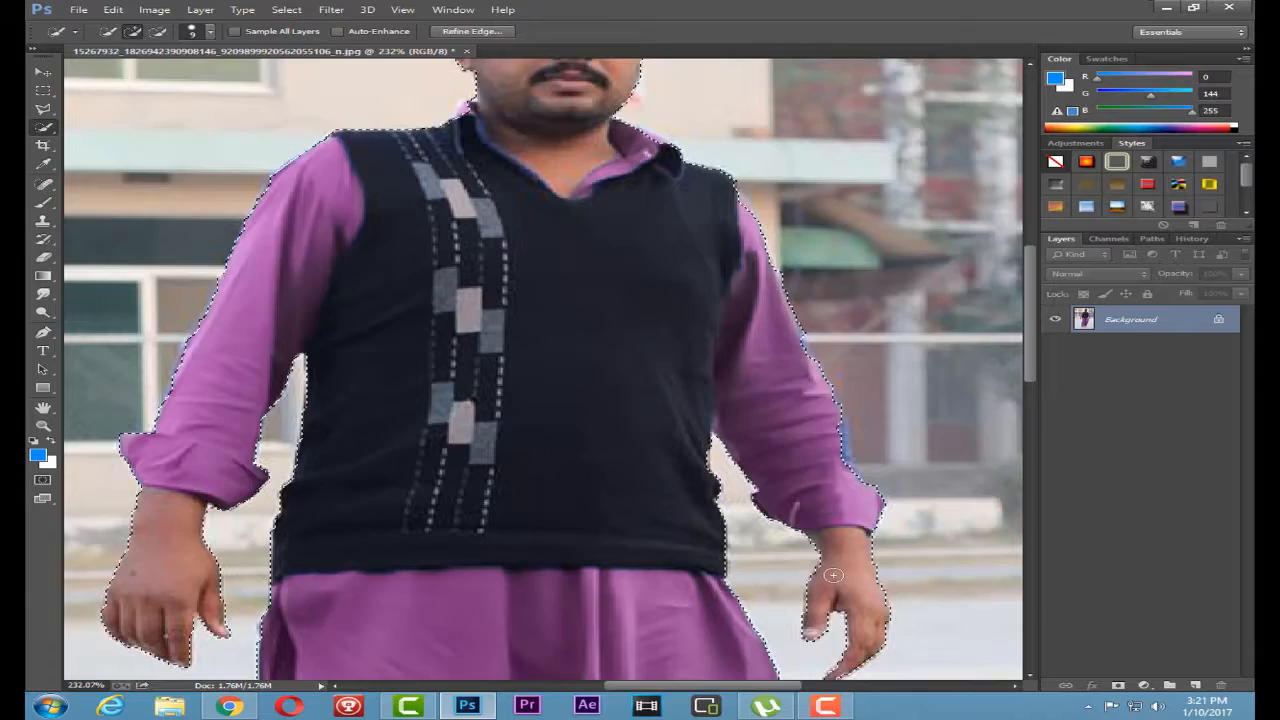
# Add the whole shoe on the picture's right to the selection, from toe to heel
pyautogui.scroll(-2, 833, 575)
pyautogui.scroll(-5, 511, 577)
pyautogui.scroll(-4, 540, 598)
pyautogui.scroll(6, 610, 640)
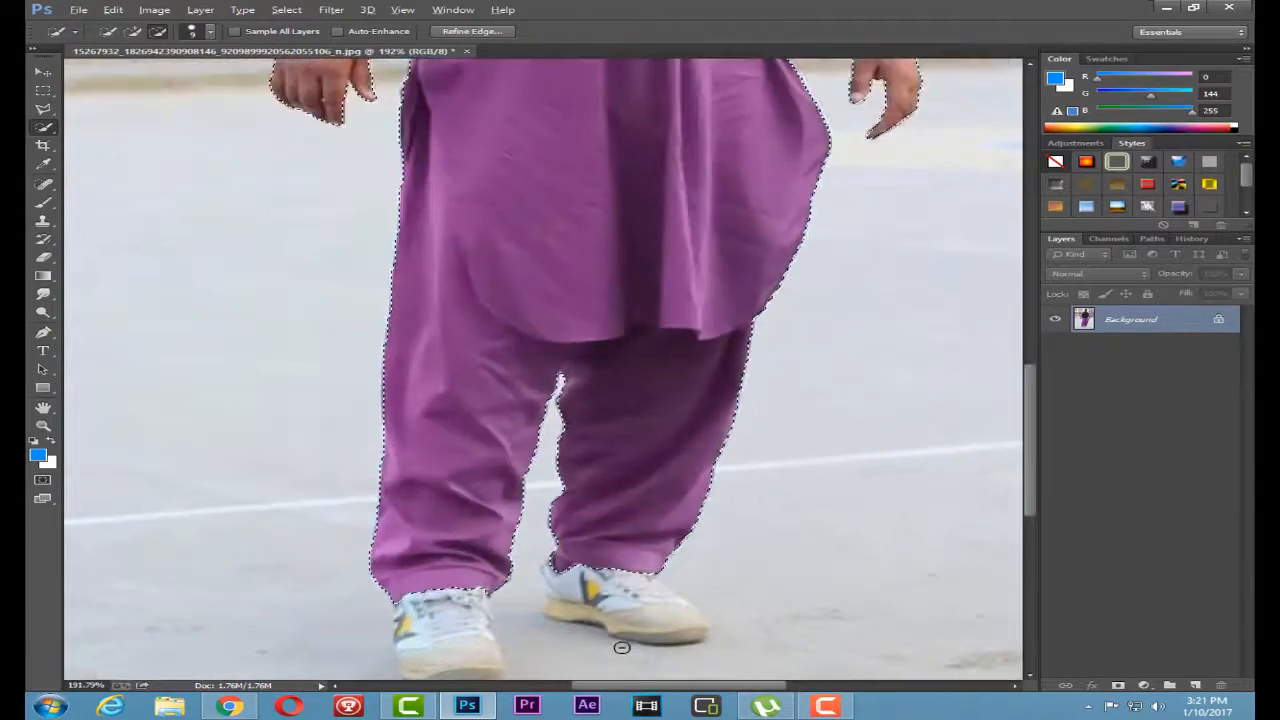
pyautogui.scroll(3, 621, 647)
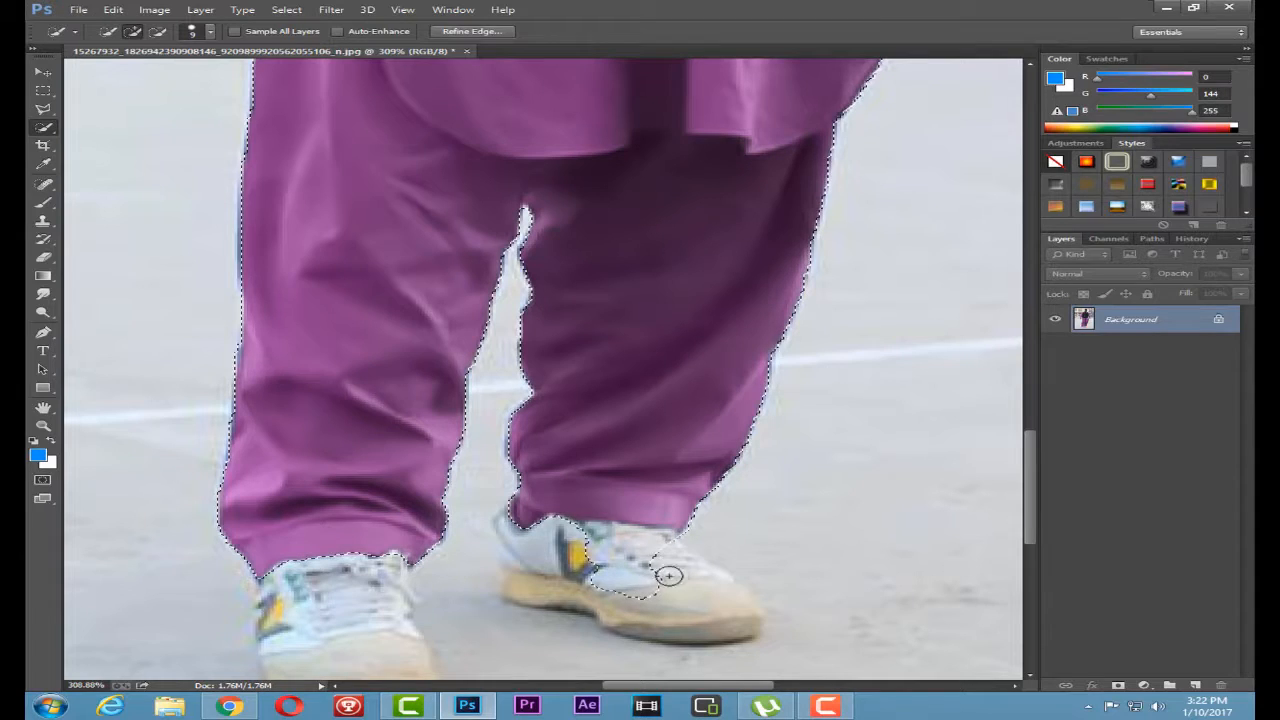
pyautogui.moveTo(680, 591); pyautogui.dragTo(697, 609)
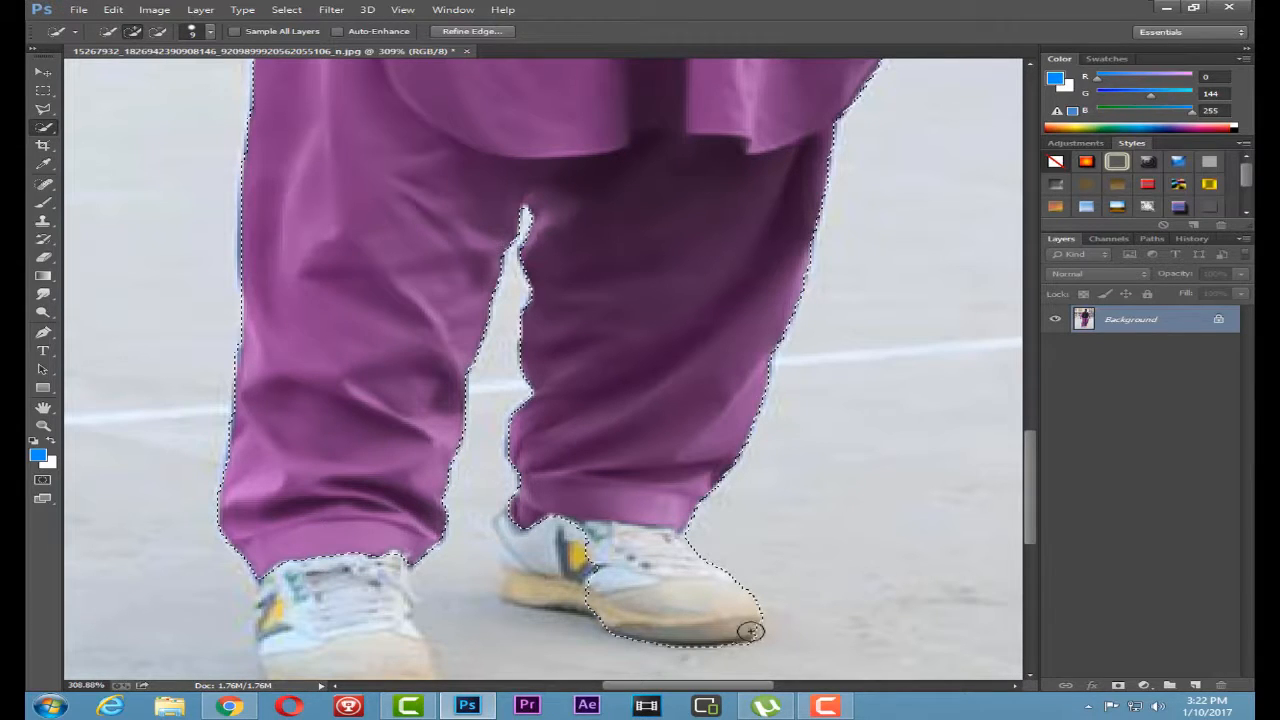
pyautogui.moveTo(586, 540)
pyautogui.mouseDown()
pyautogui.moveTo(513, 540)
pyautogui.moveTo(524, 550)
pyautogui.mouseUp()
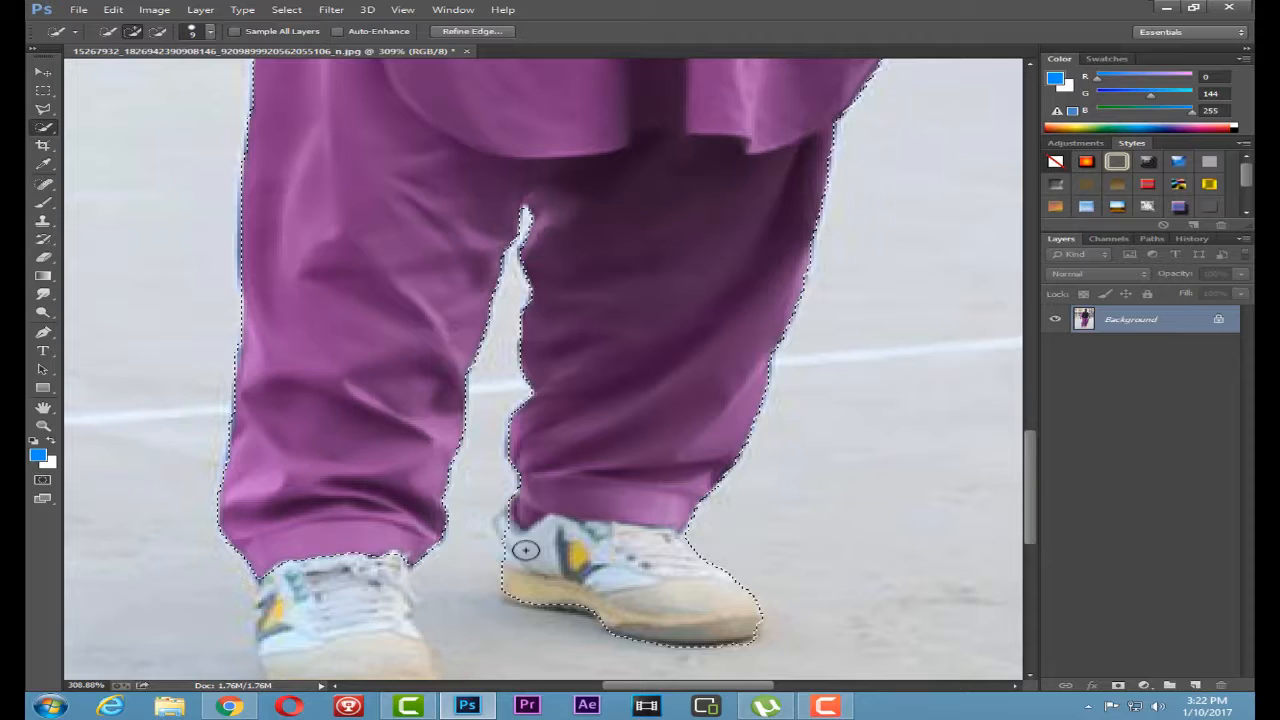
pyautogui.click(509, 529)
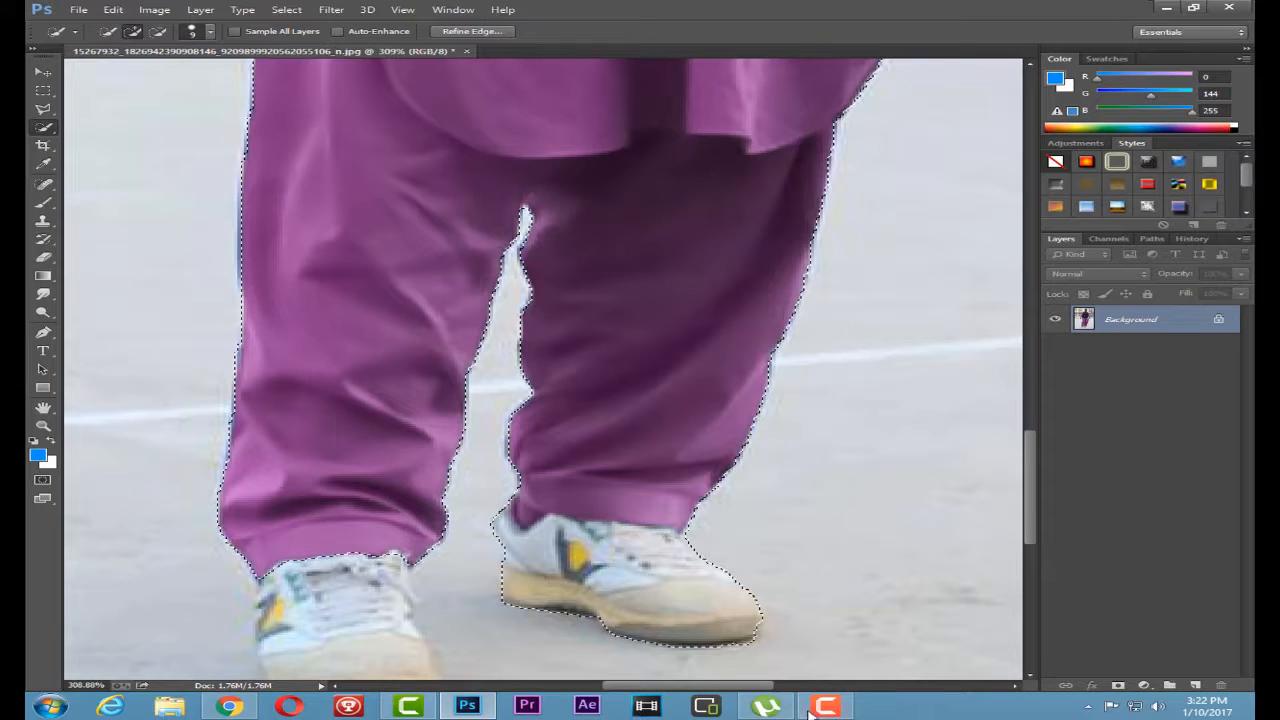
# Add the shoe on the picture's left to the selection and undo the stroke spilling onto the ground between the shoes
pyautogui.moveTo(760, 686); pyautogui.dragTo(720, 686)
pyautogui.scroll(-3, 627, 594)
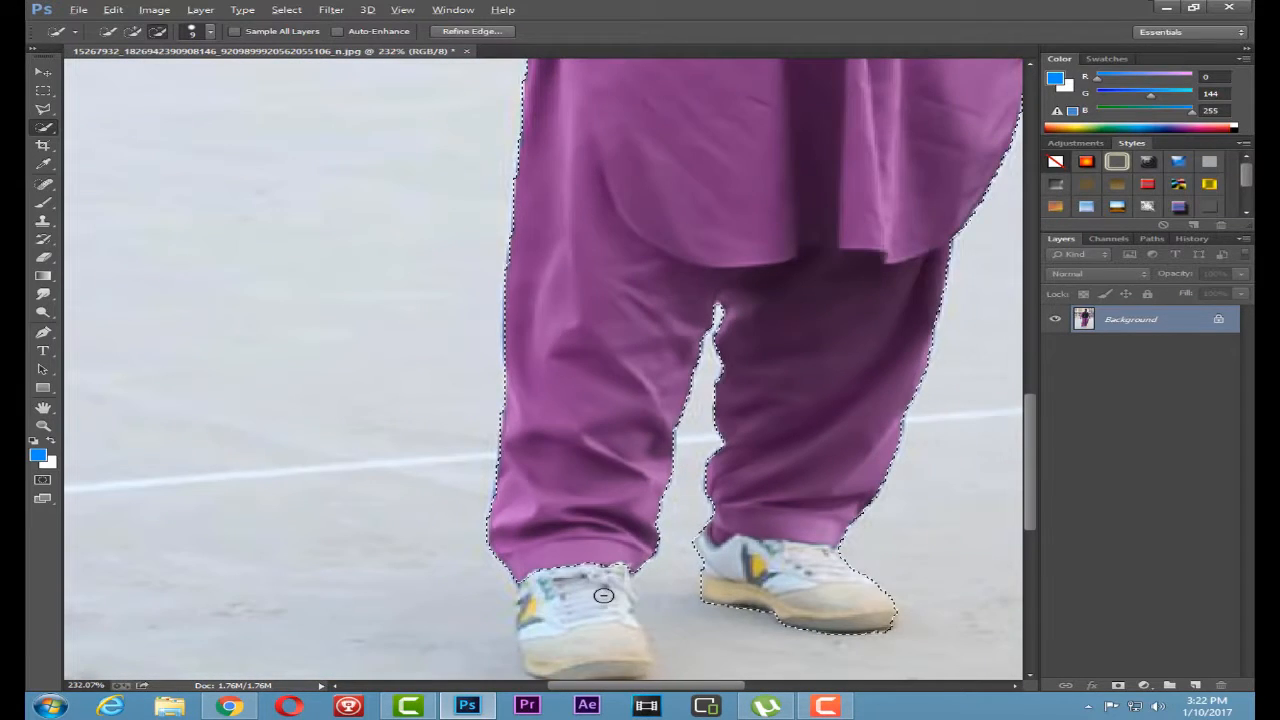
pyautogui.scroll(-2, 603, 595)
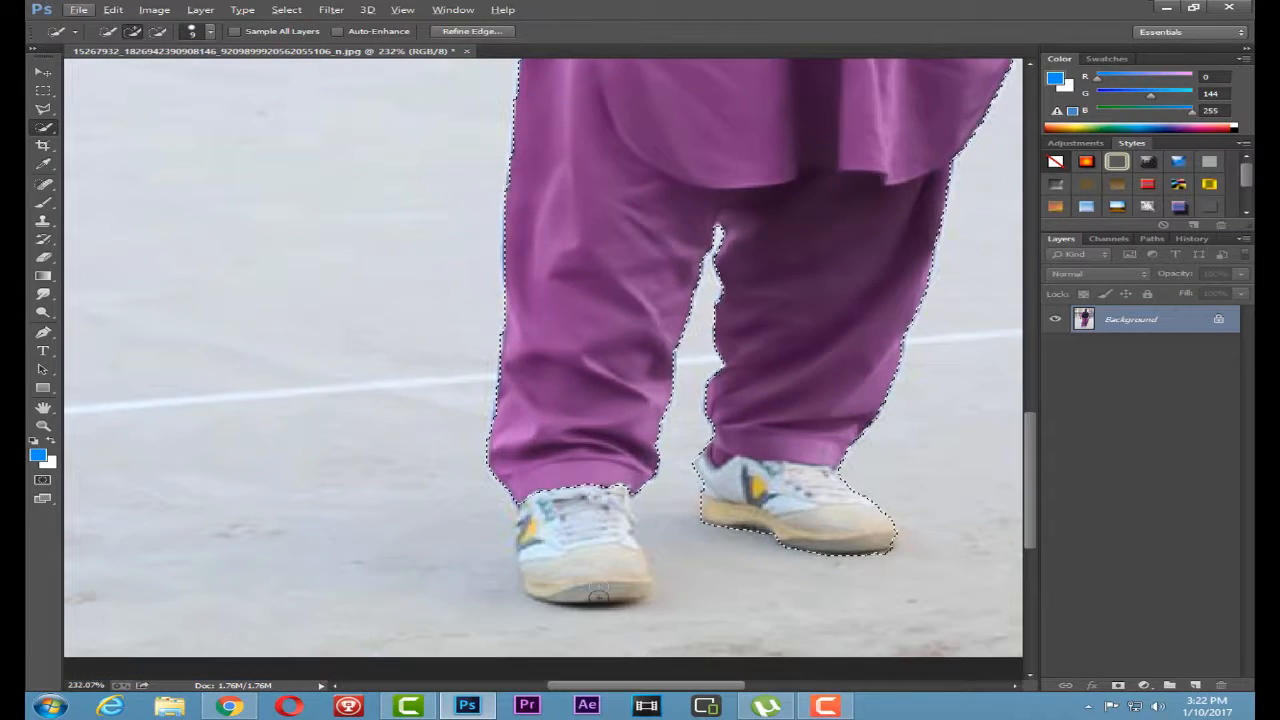
pyautogui.scroll(1, 601, 602)
pyautogui.scroll(4, 599, 603)
pyautogui.moveTo(570, 452); pyautogui.dragTo(648, 632)
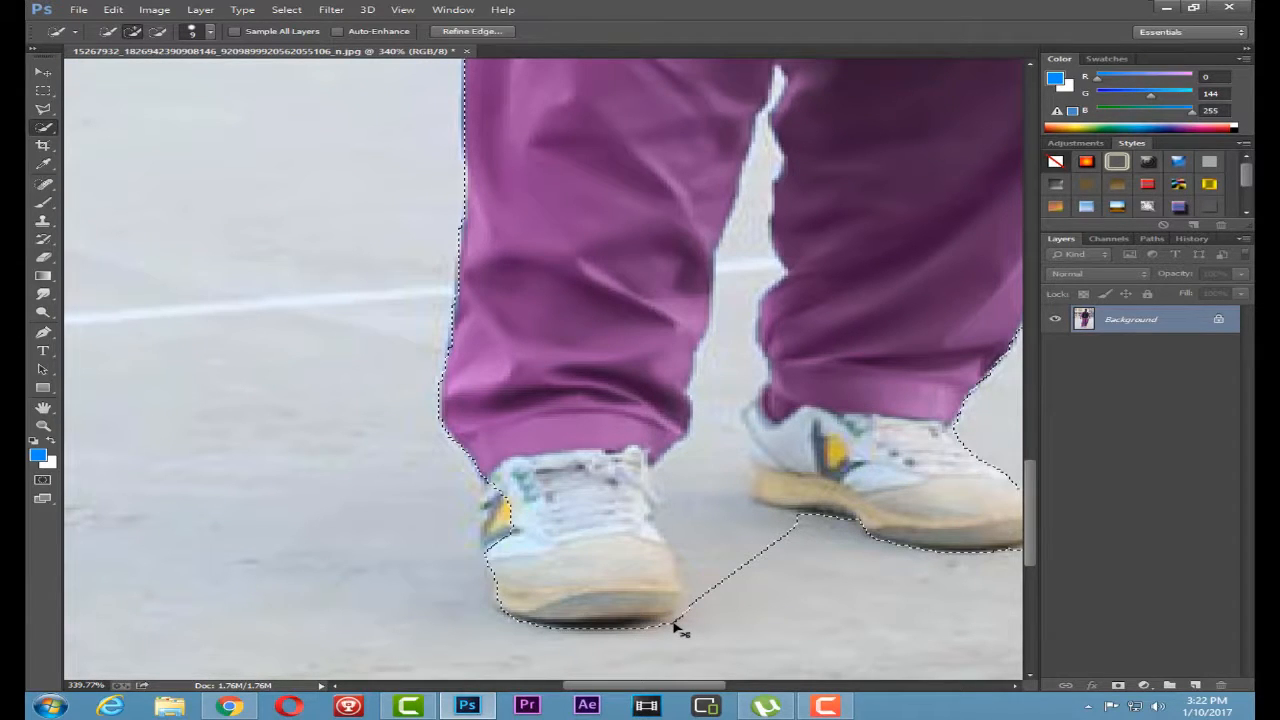
pyautogui.hotkey('ctrl', 'z')
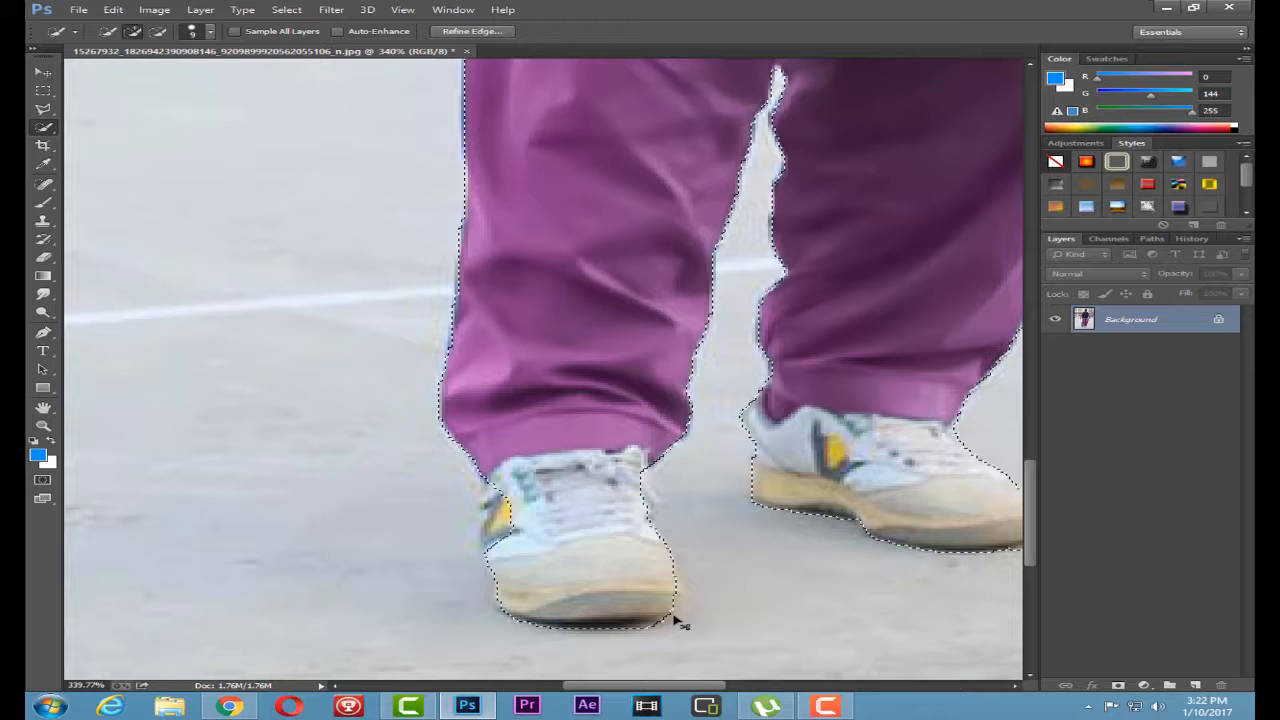
# Reduce the selection brush to size 3 and add the left shoe's toe edge and yellow side patch to the selection
pyautogui.scroll(3, 674, 614)
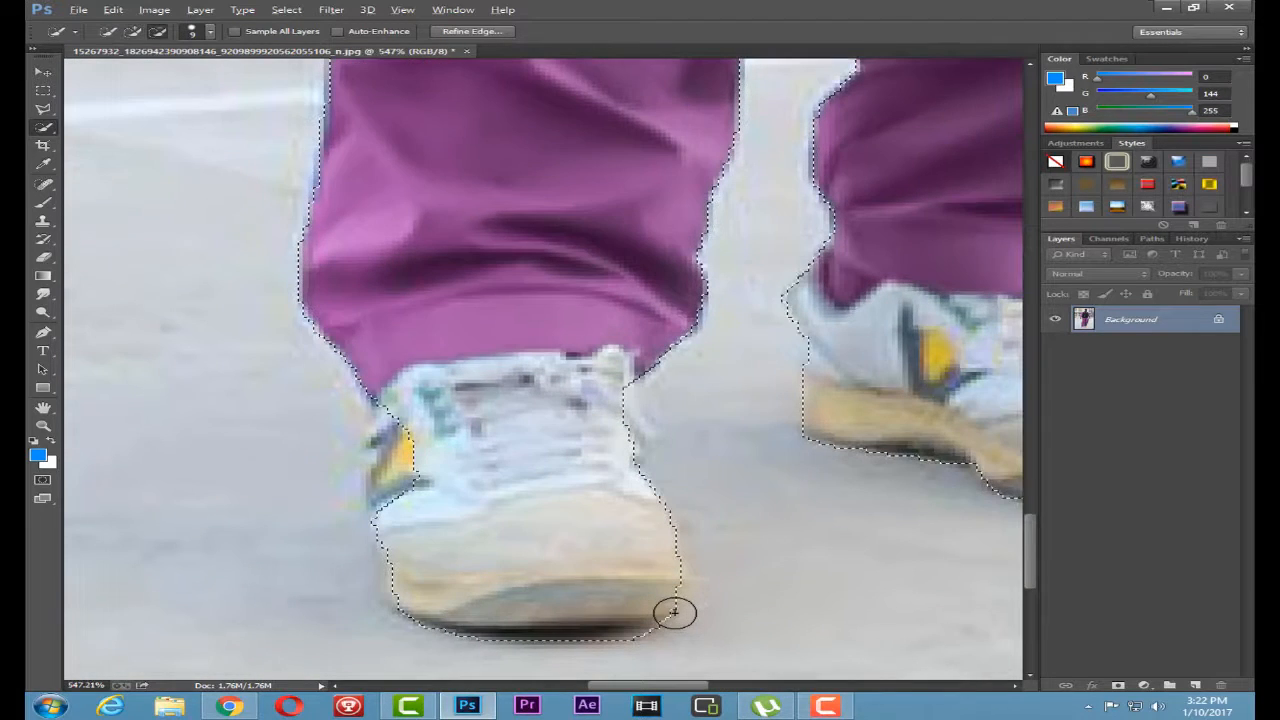
pyautogui.scroll(3, 660, 600)
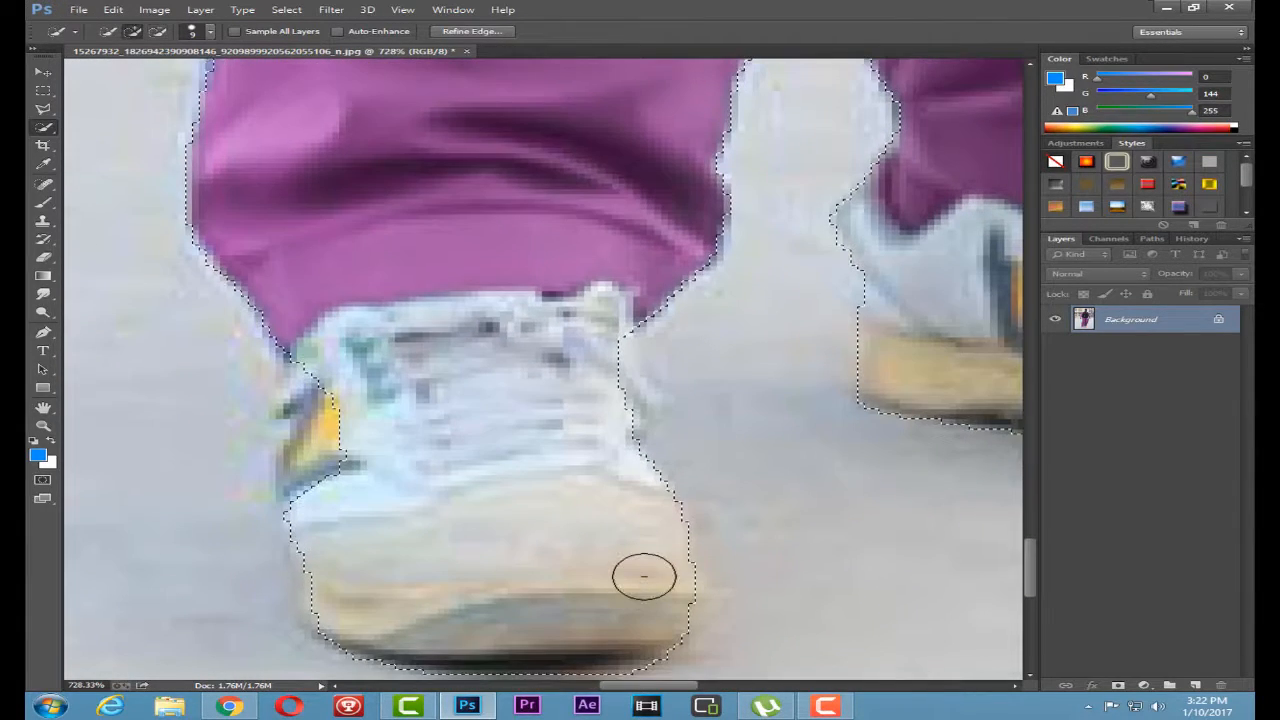
pyautogui.press('[')
pyautogui.press('[')
pyautogui.press('[')
pyautogui.press('[')
pyautogui.press('[')
pyautogui.press('[')
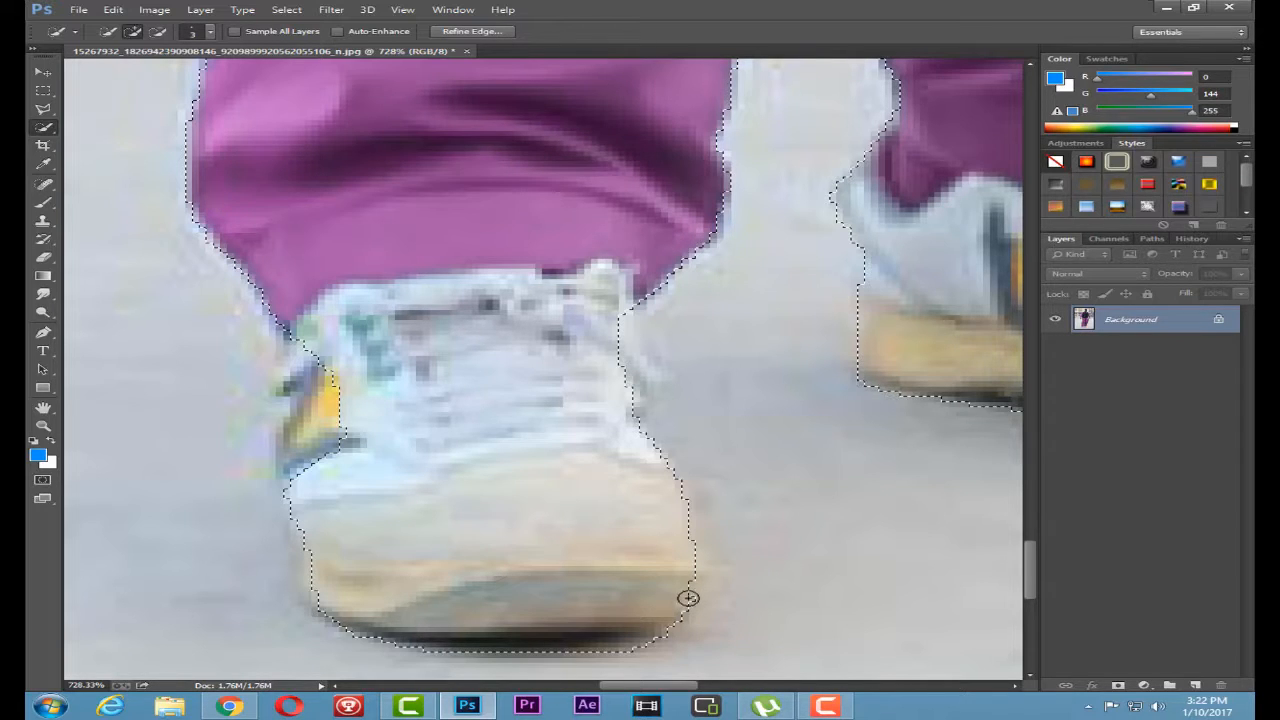
pyautogui.moveTo(683, 598); pyautogui.dragTo(686, 592)
pyautogui.moveTo(313, 437)
pyautogui.mouseDown()
pyautogui.moveTo(277, 369)
pyautogui.moveTo(281, 328)
pyautogui.moveTo(304, 451)
pyautogui.moveTo(284, 461)
pyautogui.moveTo(265, 342)
pyautogui.moveTo(281, 497)
pyautogui.moveTo(240, 452)
pyautogui.mouseUp()
# Subtract the stray patch of ground beside the left shoe's outer side from the selection
pyautogui.scroll(-3, 241, 448)
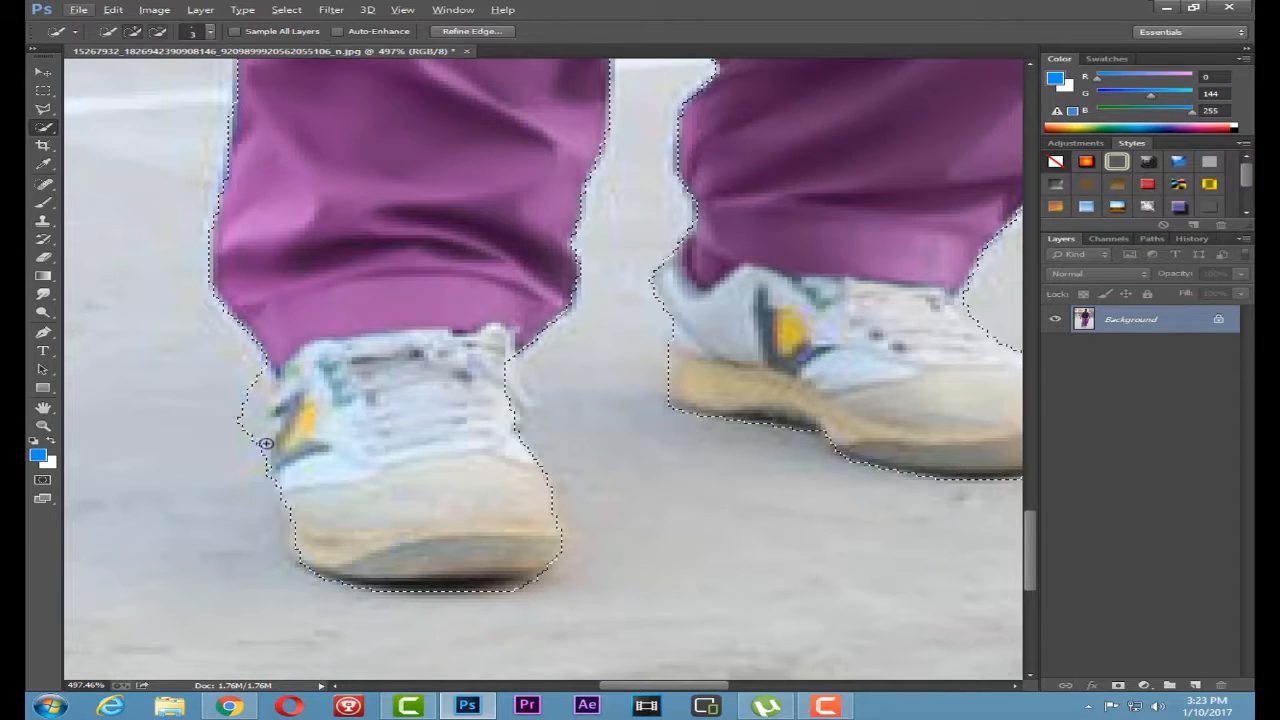
pyautogui.moveTo(238, 391); pyautogui.dragTo(229, 400)
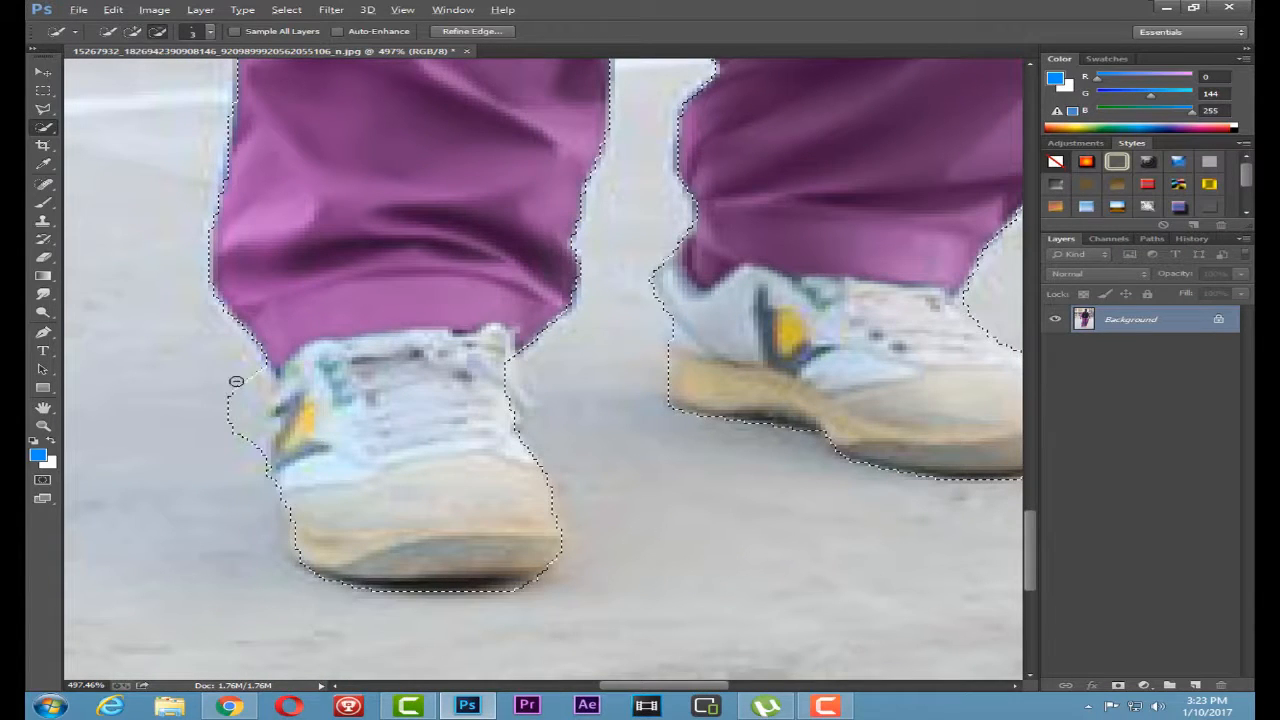
pyautogui.moveTo(236, 447)
pyautogui.mouseDown()
pyautogui.moveTo(240, 394)
pyautogui.moveTo(247, 446)
pyautogui.moveTo(257, 376)
pyautogui.mouseUp()
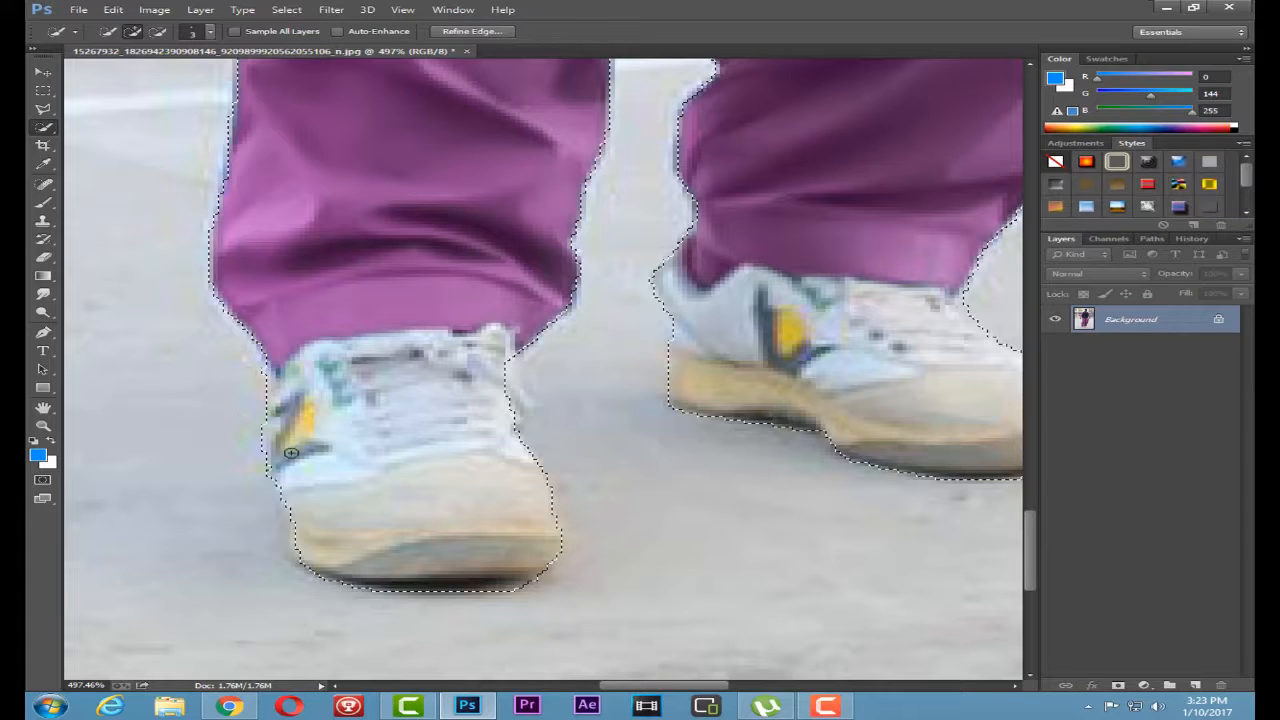
# Convert the Background into a regular layer and add a layer mask from the selection to cut out the man
pyautogui.keyDown('alt'); pyautogui.scroll(-6, 532, 390); pyautogui.keyUp('alt')
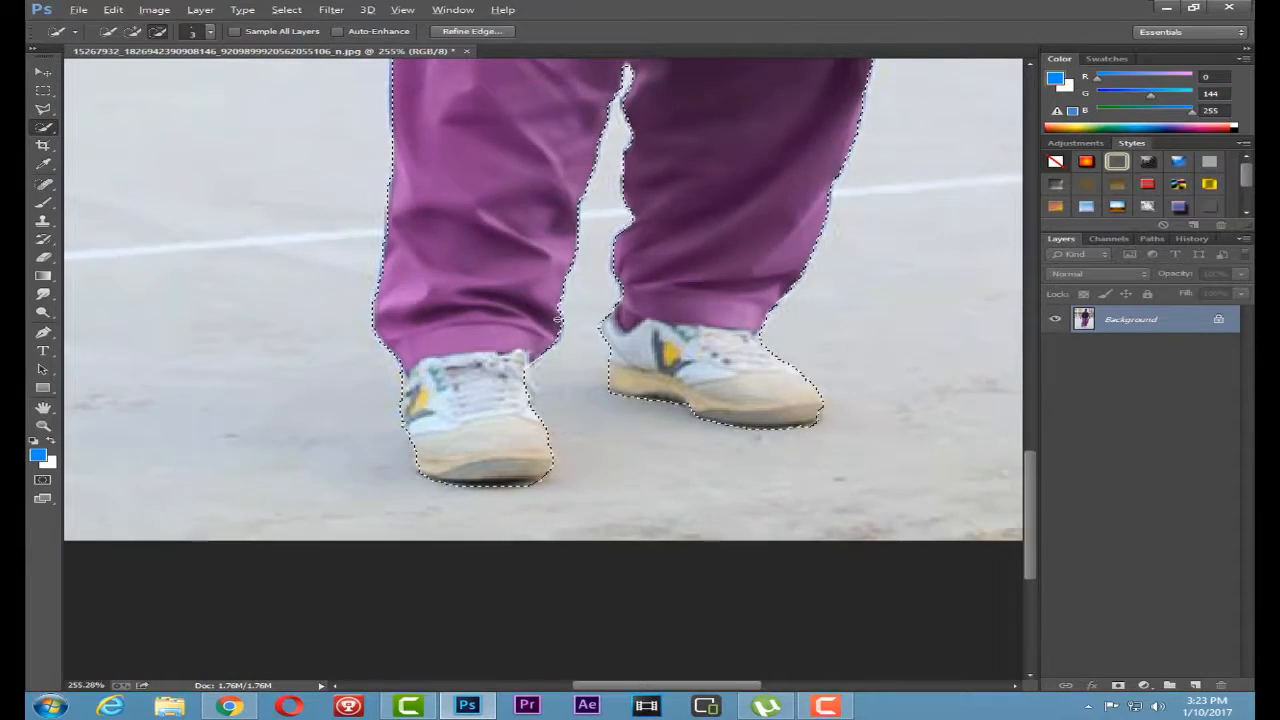
pyautogui.keyDown('alt'); pyautogui.scroll(-4, 635, 383); pyautogui.keyUp('alt')
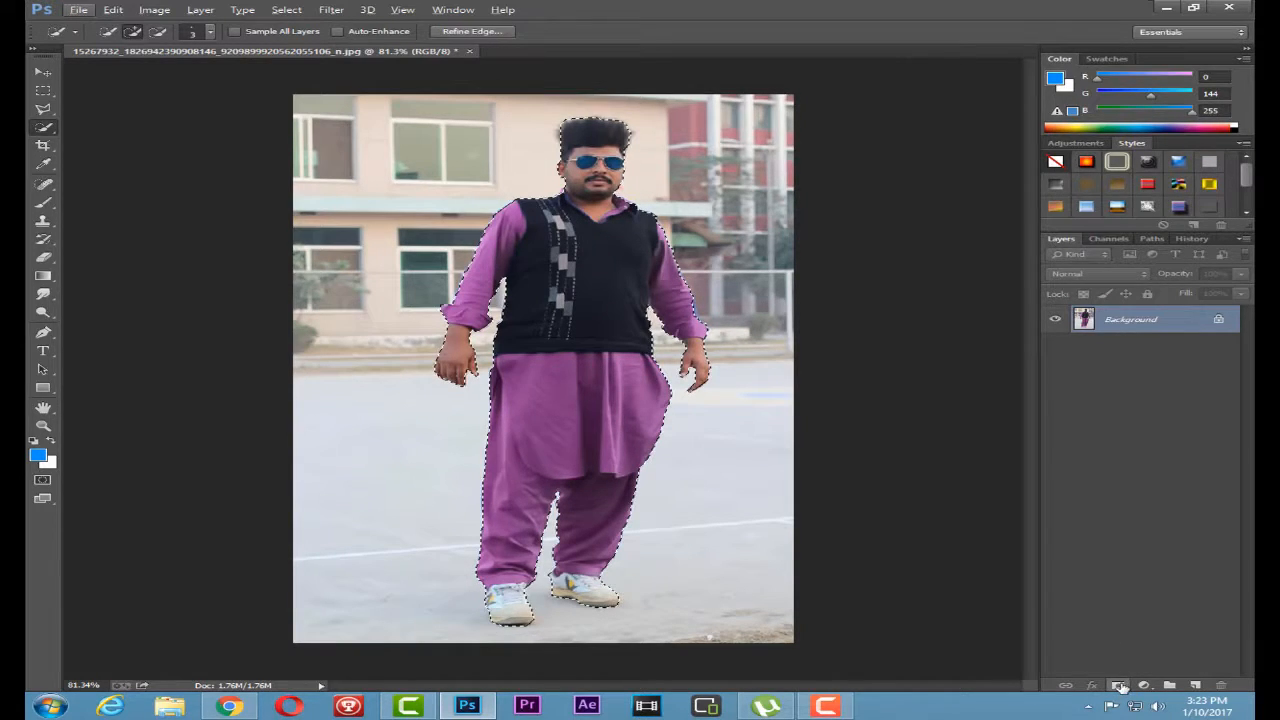
pyautogui.doubleClick(1130, 320)
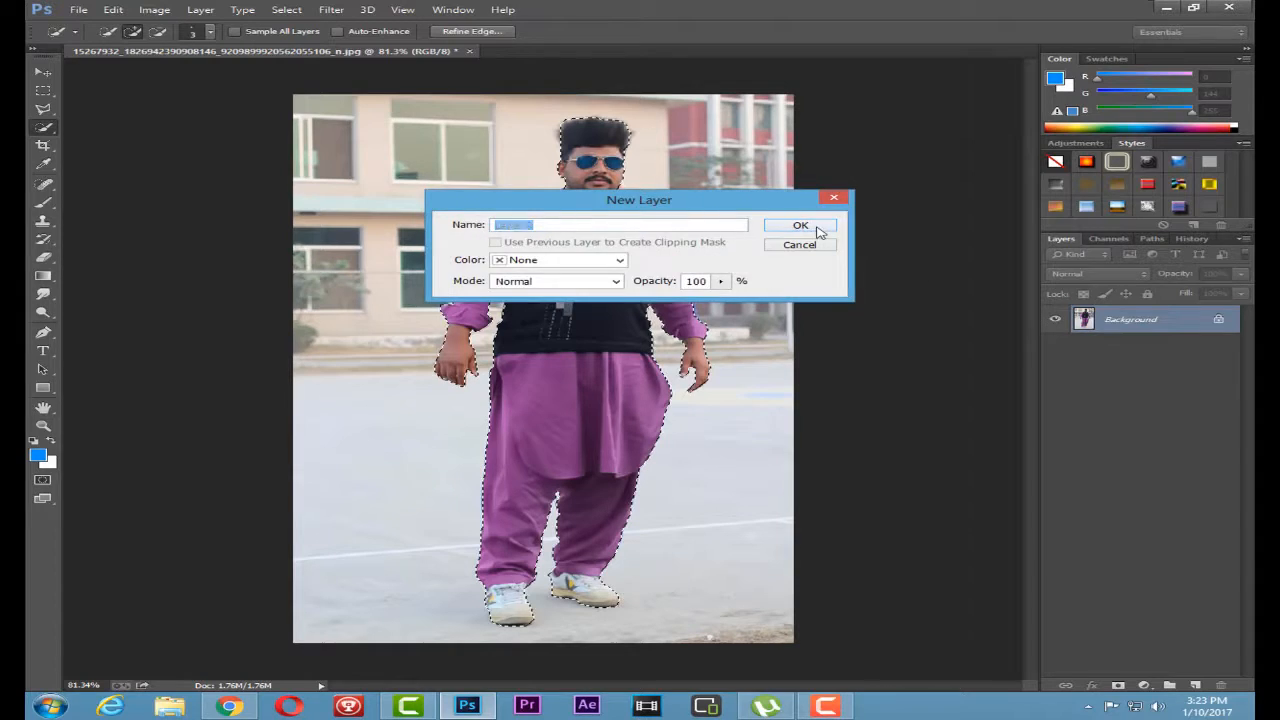
pyautogui.click(815, 228)
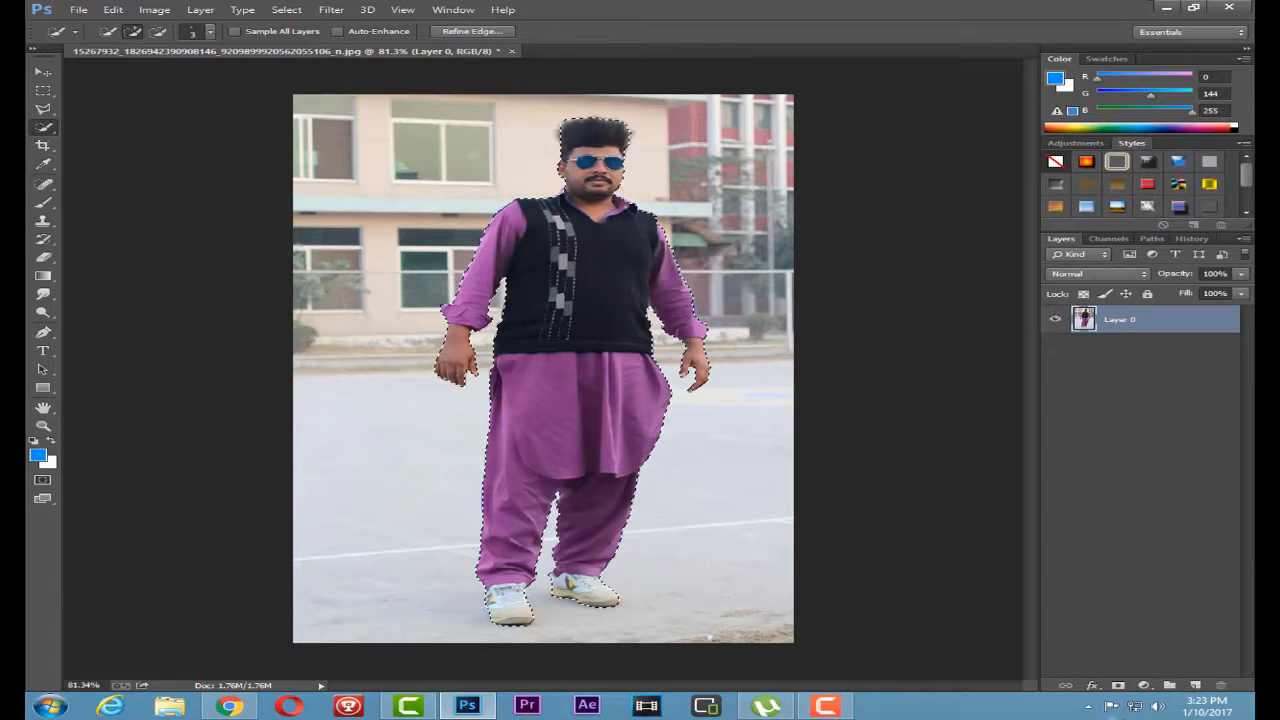
pyautogui.click(1119, 686)
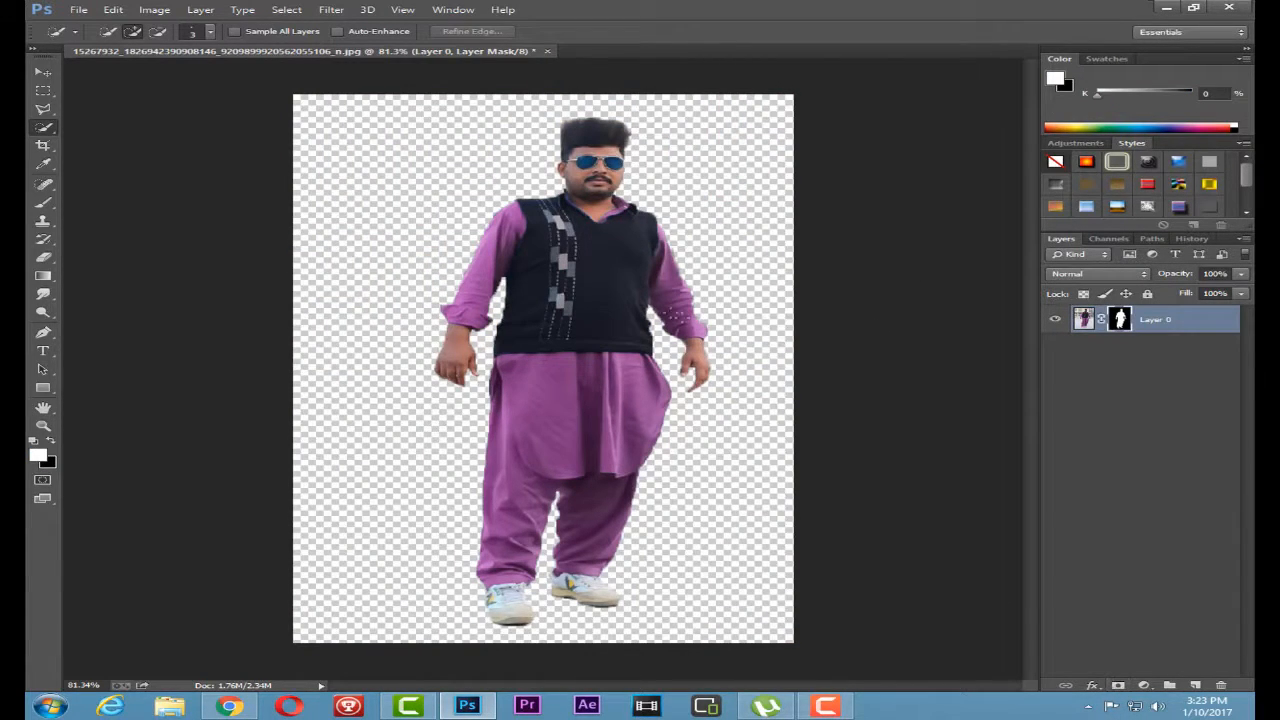
# Place the SJOLOON-10X10ft-Vinyl-Custom autumn bridge image from the Desktop and move the man's layer above it
pyautogui.click(79, 12)
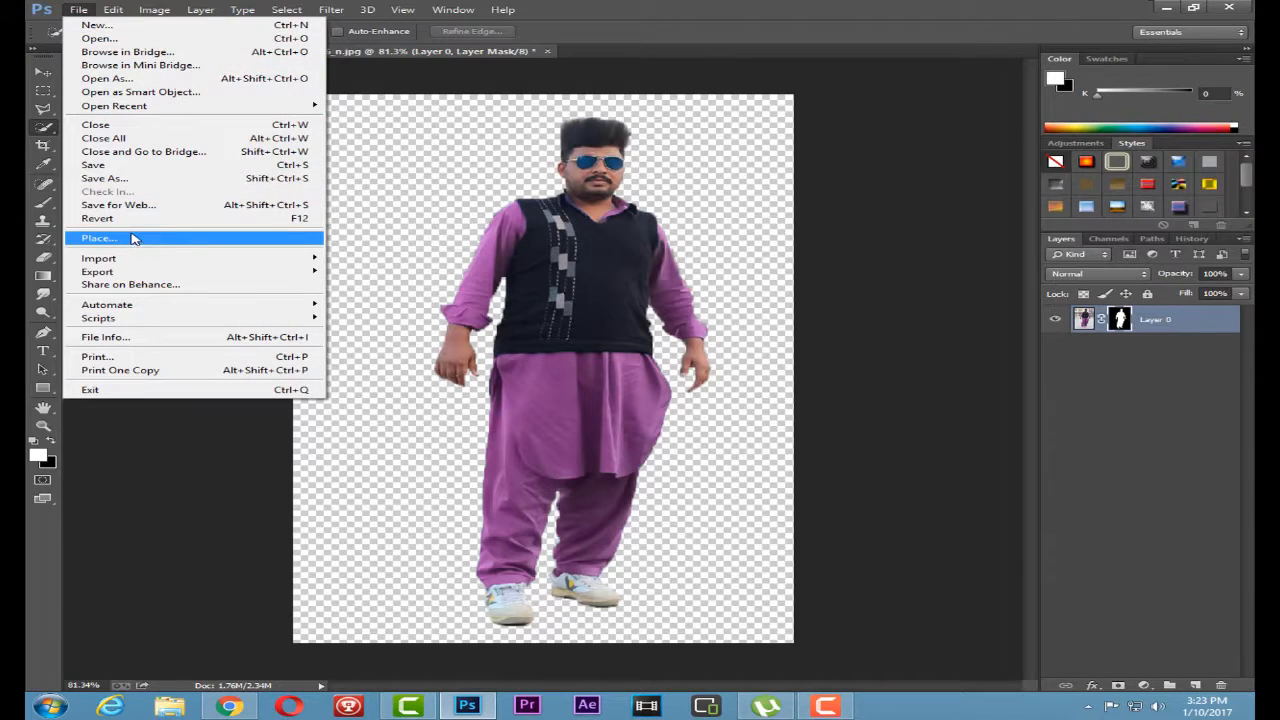
pyautogui.click(207, 240)
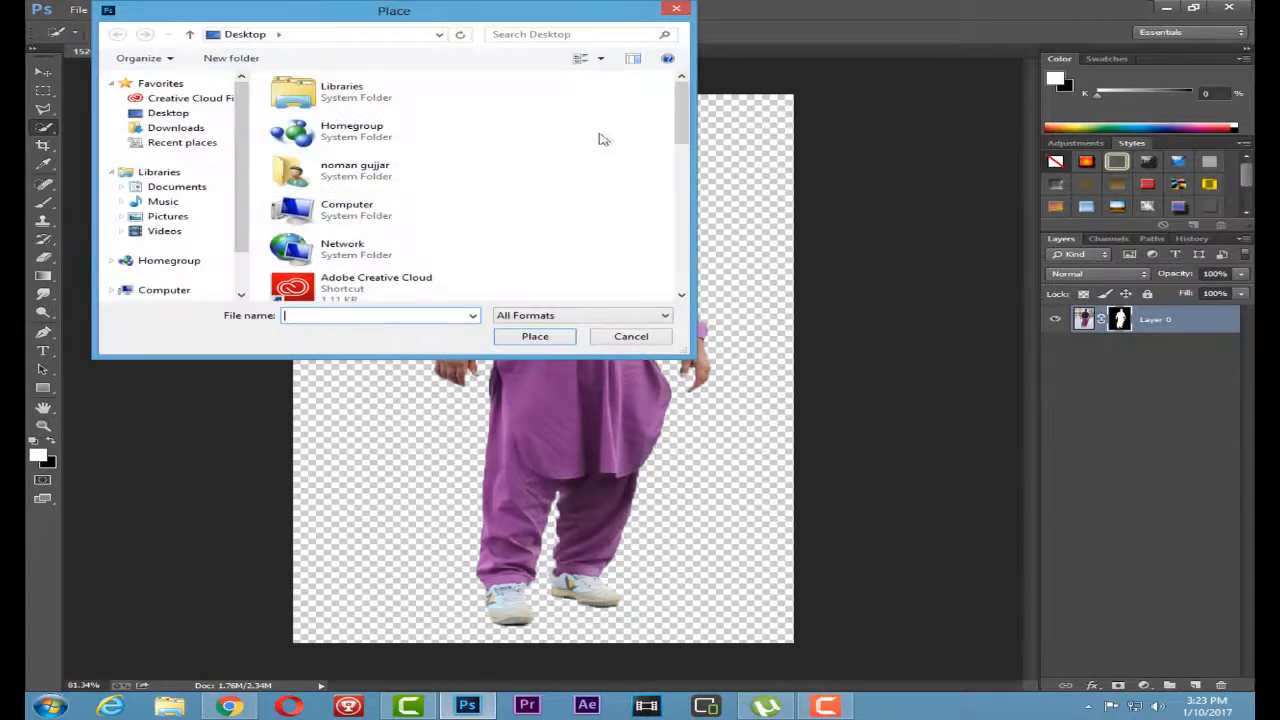
pyautogui.moveTo(679, 137); pyautogui.dragTo(661, 281)
pyautogui.click(400, 163)
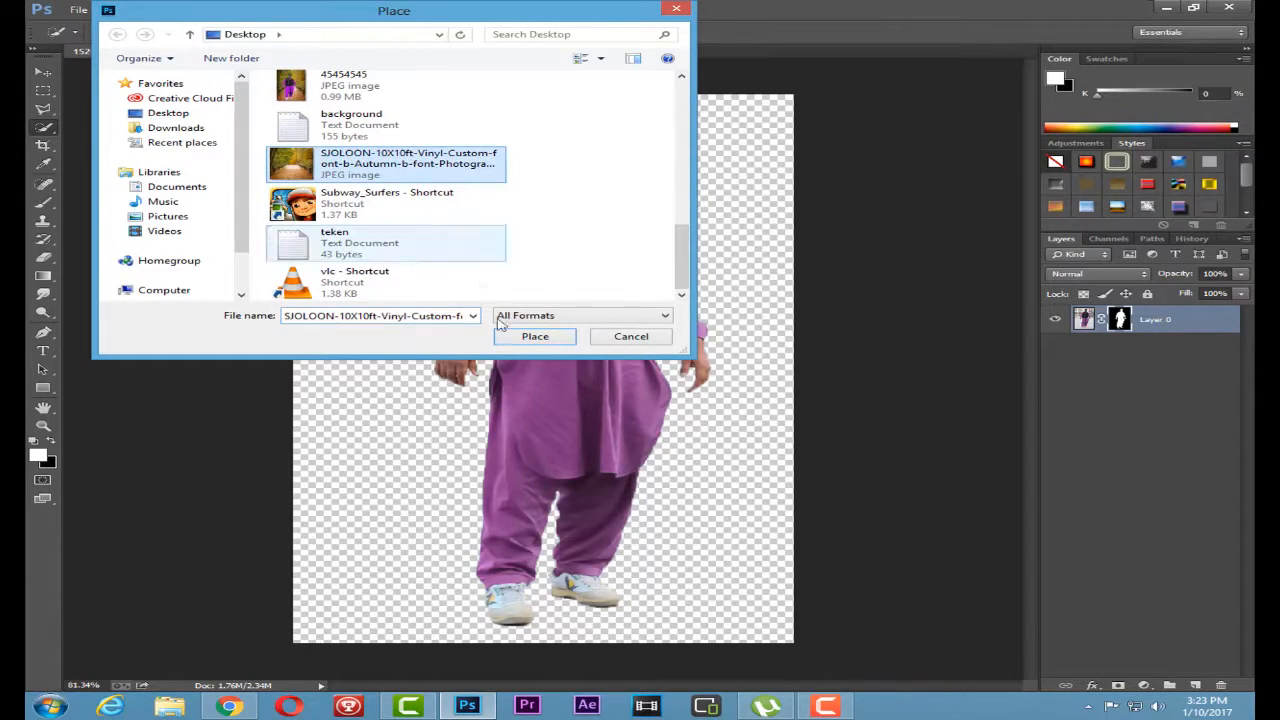
pyautogui.click(535, 337)
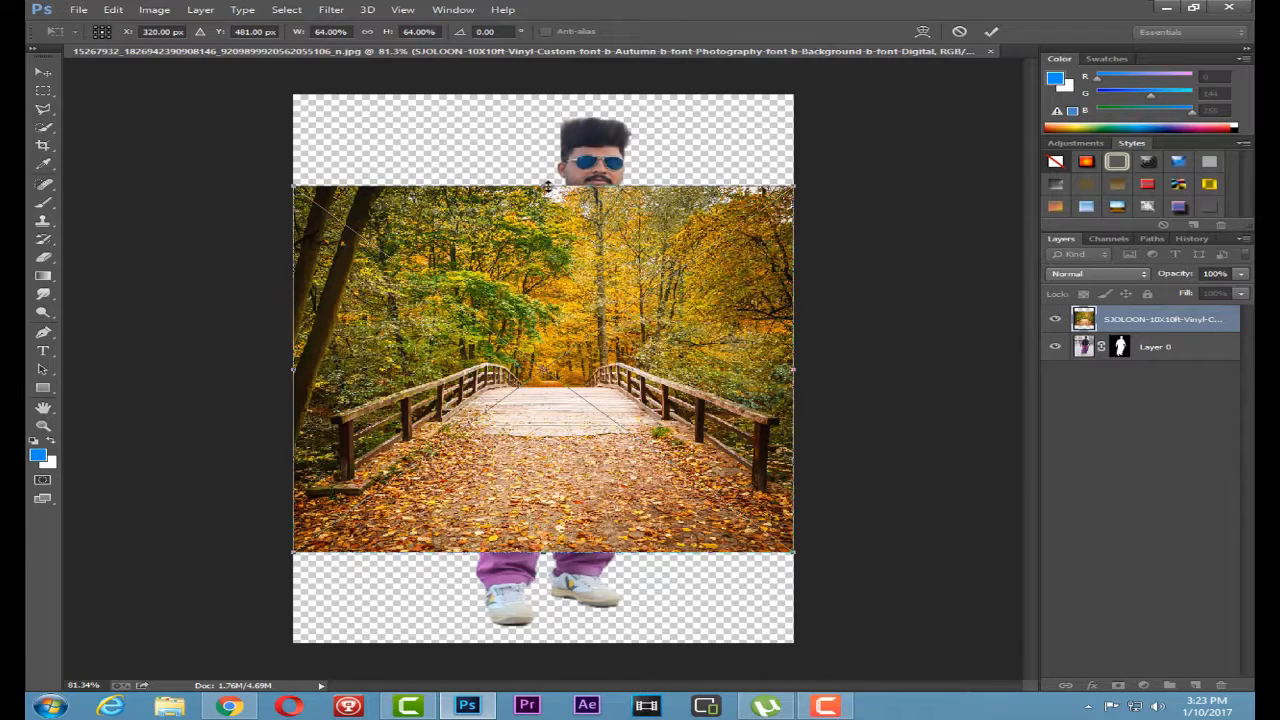
pyautogui.click(990, 32)
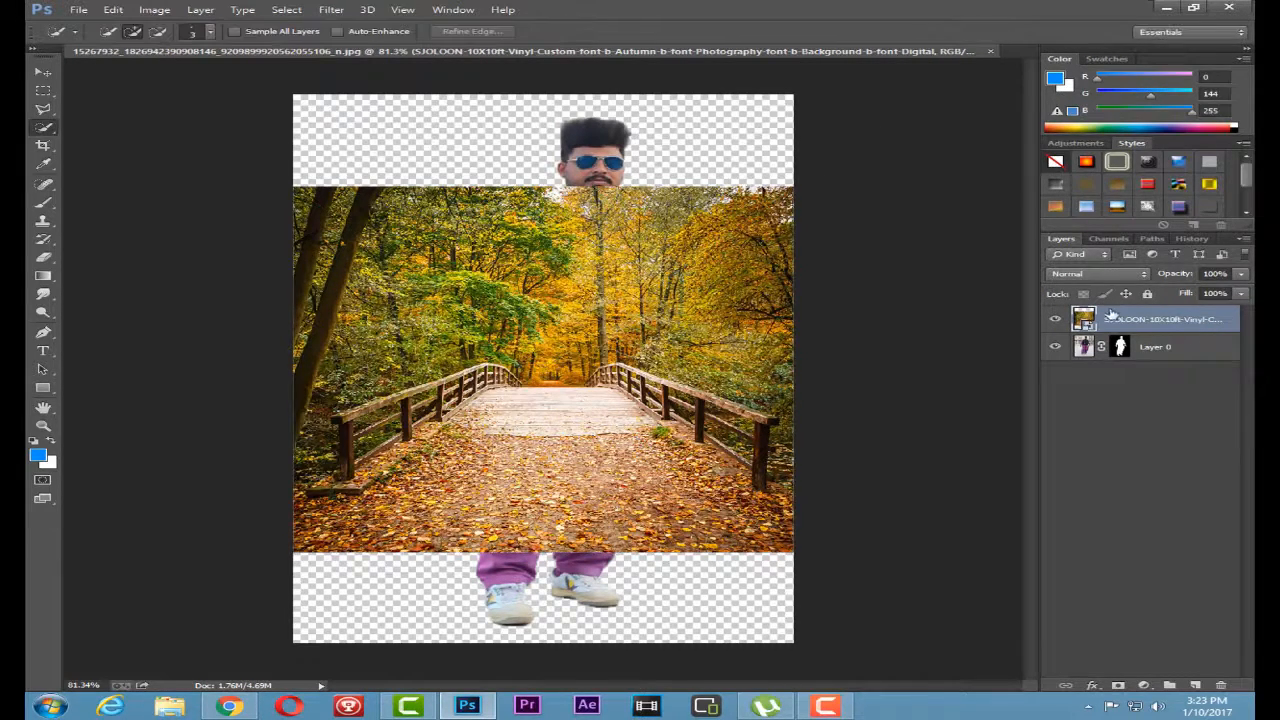
pyautogui.moveTo(1166, 354); pyautogui.dragTo(1166, 315)
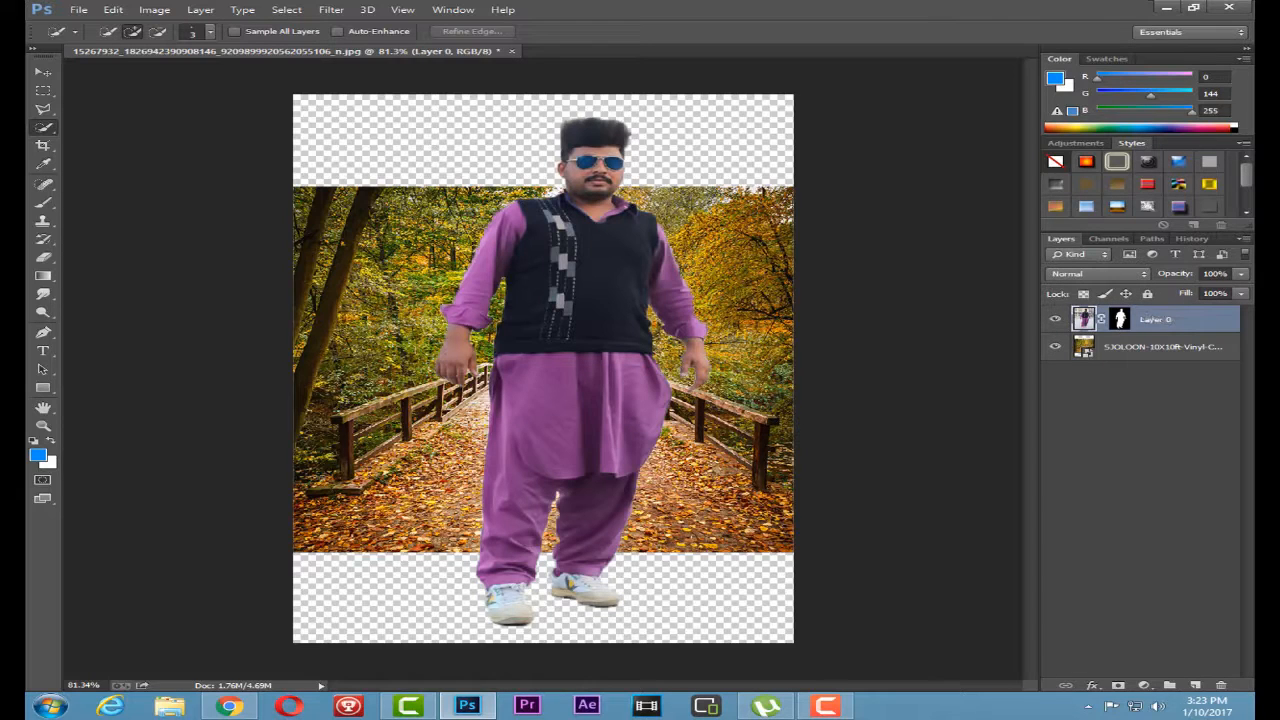
# Stretch the autumn bridge layer vertically to fill the canvas from the top edge to the bottom edge
pyautogui.hotkey('ctrl', 't')
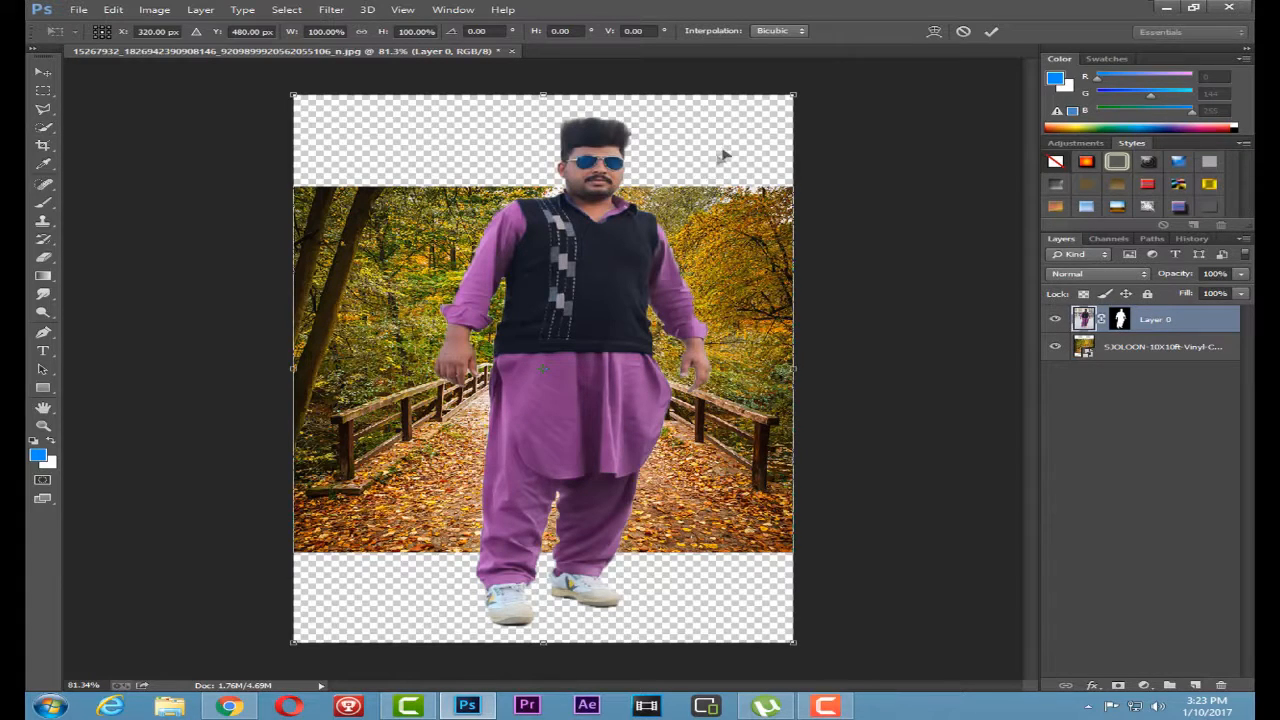
pyautogui.click(963, 31)
pyautogui.click(1152, 354)
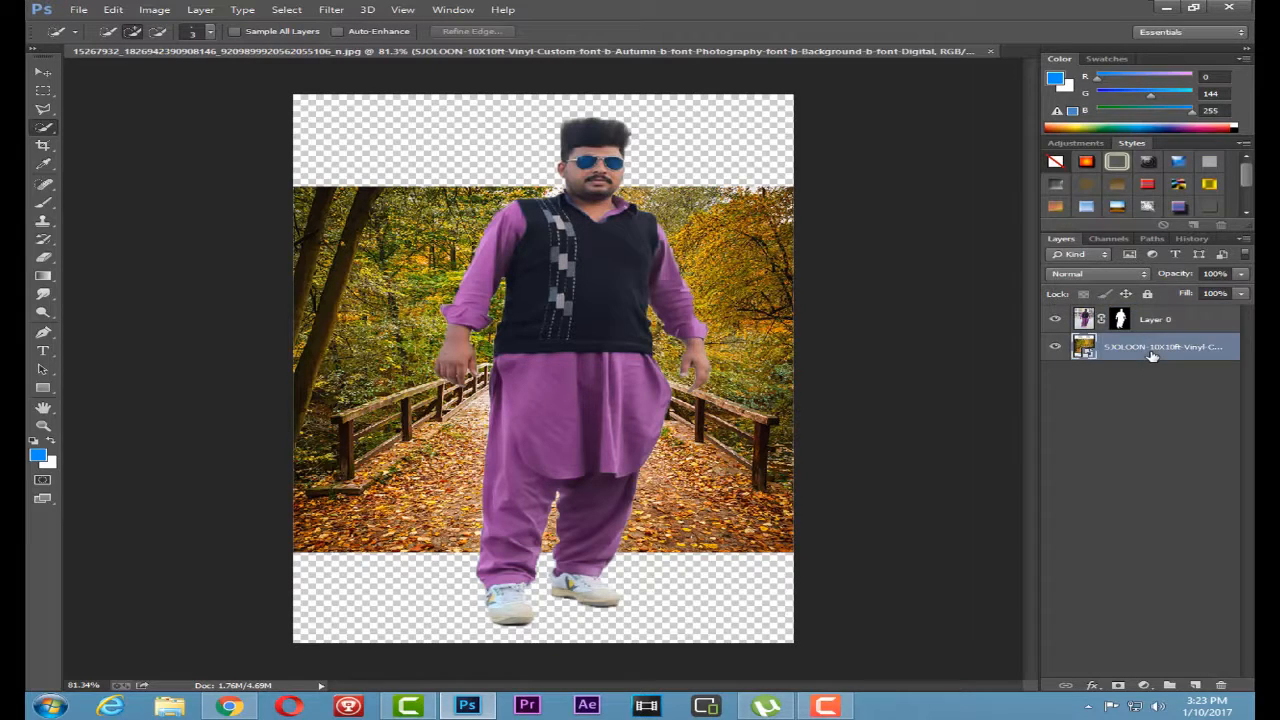
pyautogui.hotkey('ctrl', 't')
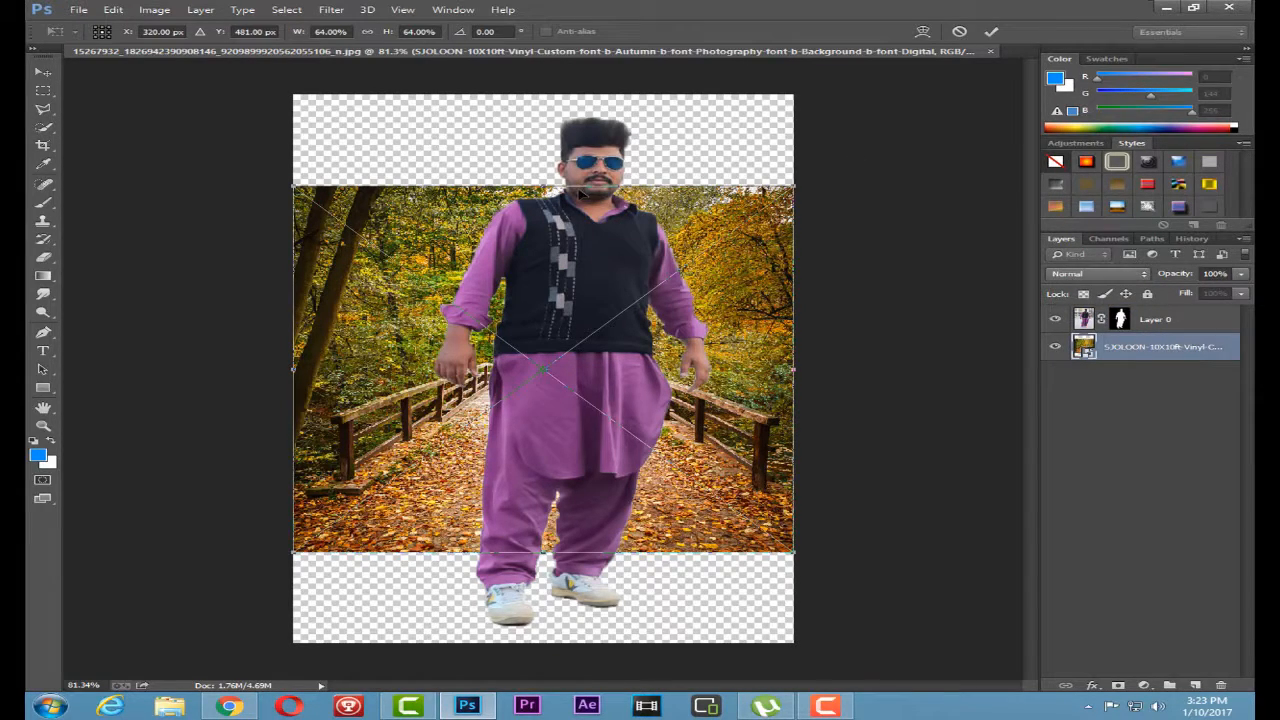
pyautogui.moveTo(572, 183); pyautogui.dragTo(572, 95)
pyautogui.moveTo(542, 551); pyautogui.dragTo(536, 640)
pyautogui.click(991, 32)
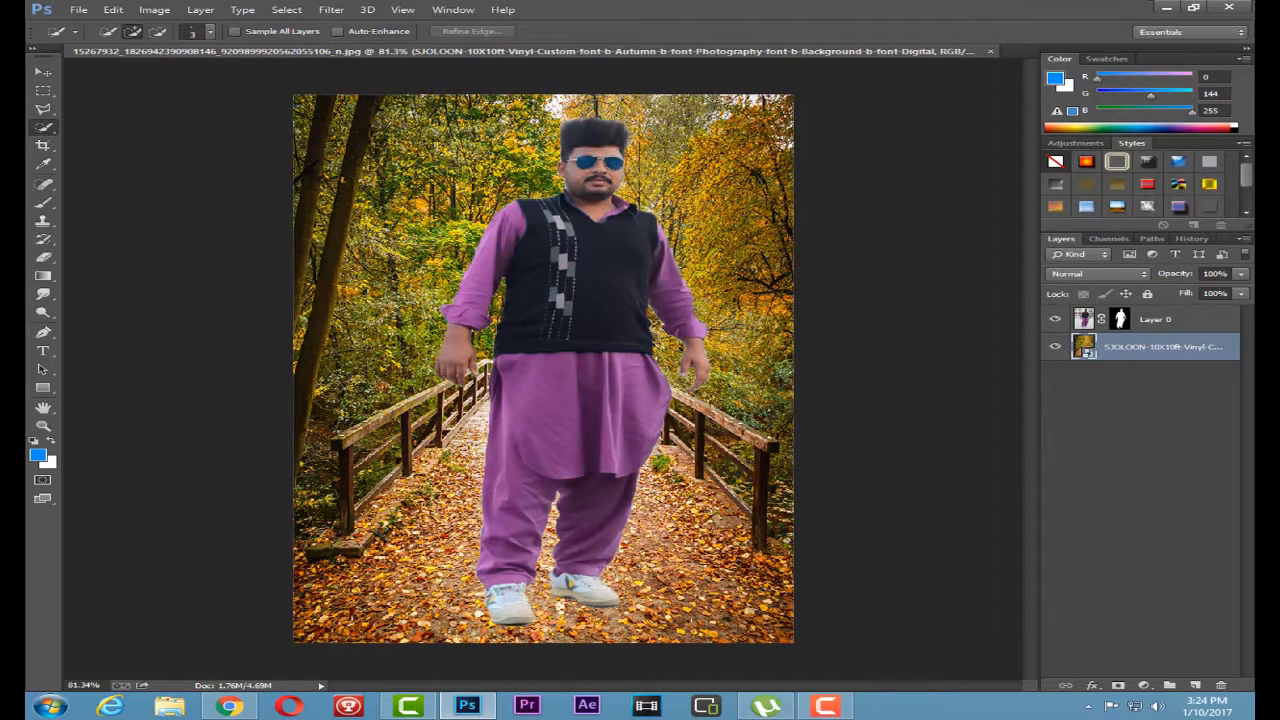
# Scale the man's layer to about 78%, rotated about -1.8°, and position him on the leafy path before the bridge
pyautogui.click(1158, 324)
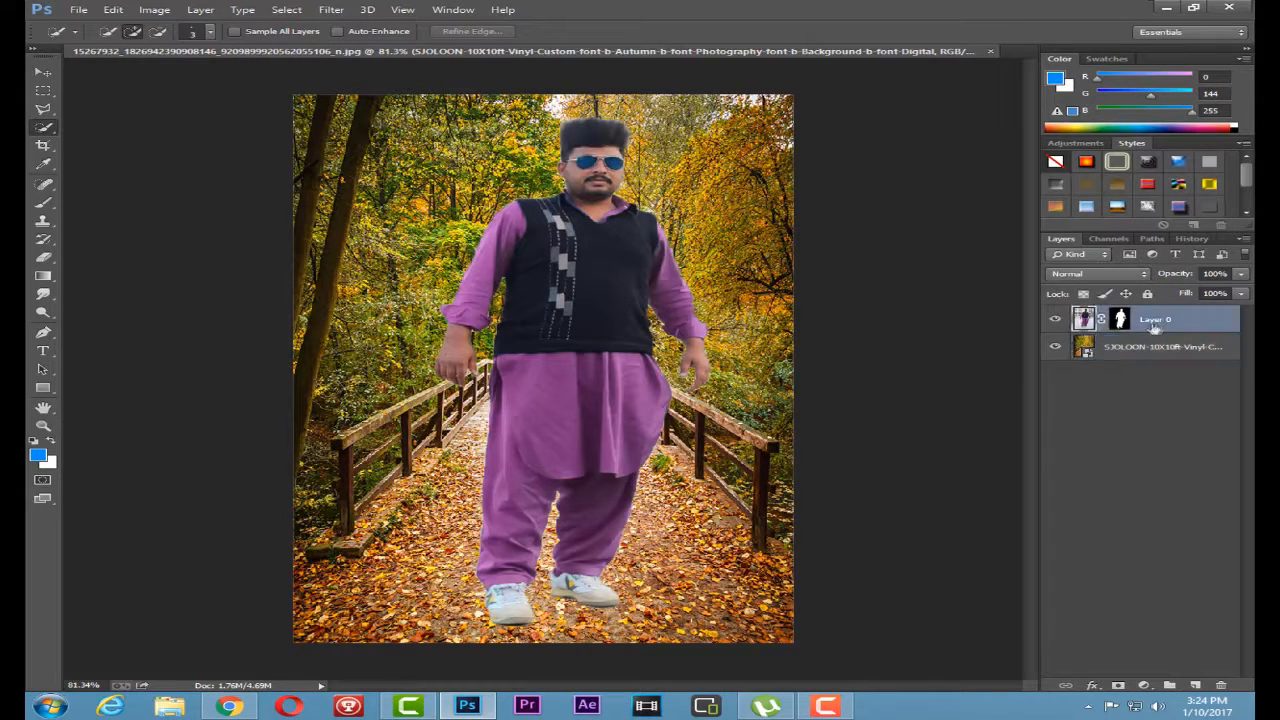
pyautogui.hotkey('ctrl', 't')
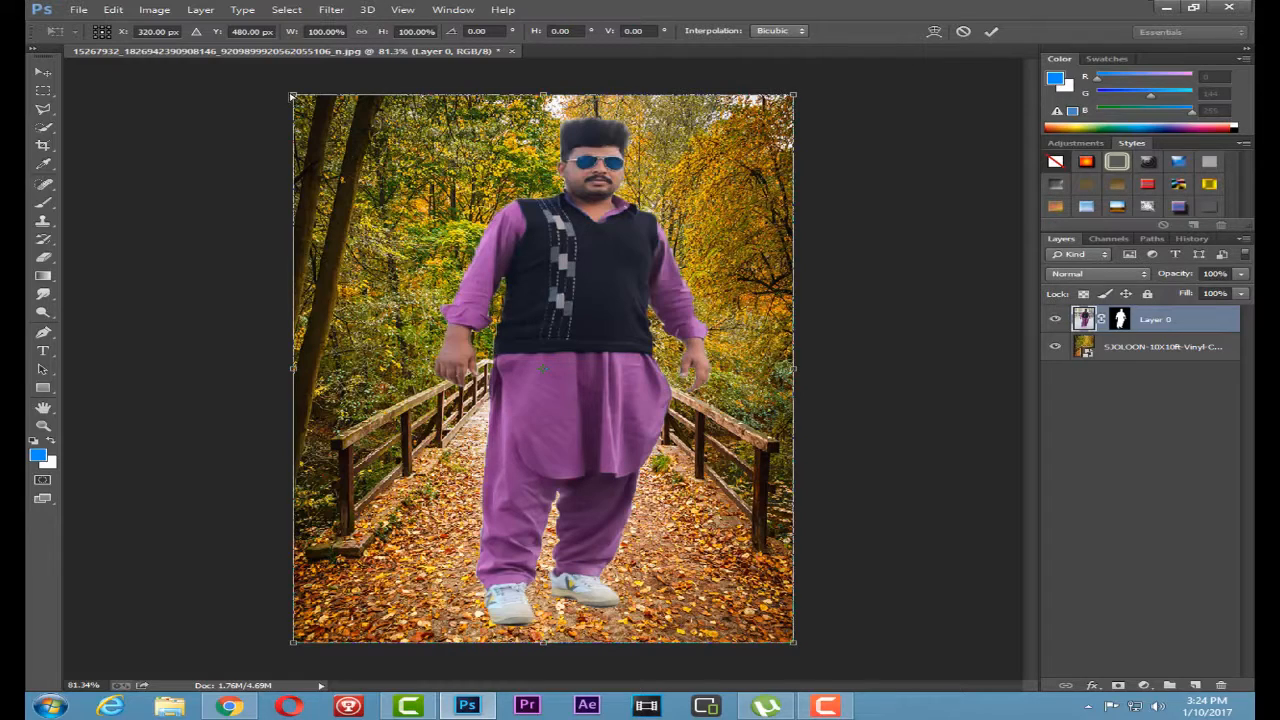
pyautogui.moveTo(293, 95); pyautogui.dragTo(402, 213)
pyautogui.moveTo(612, 351); pyautogui.dragTo(523, 343)
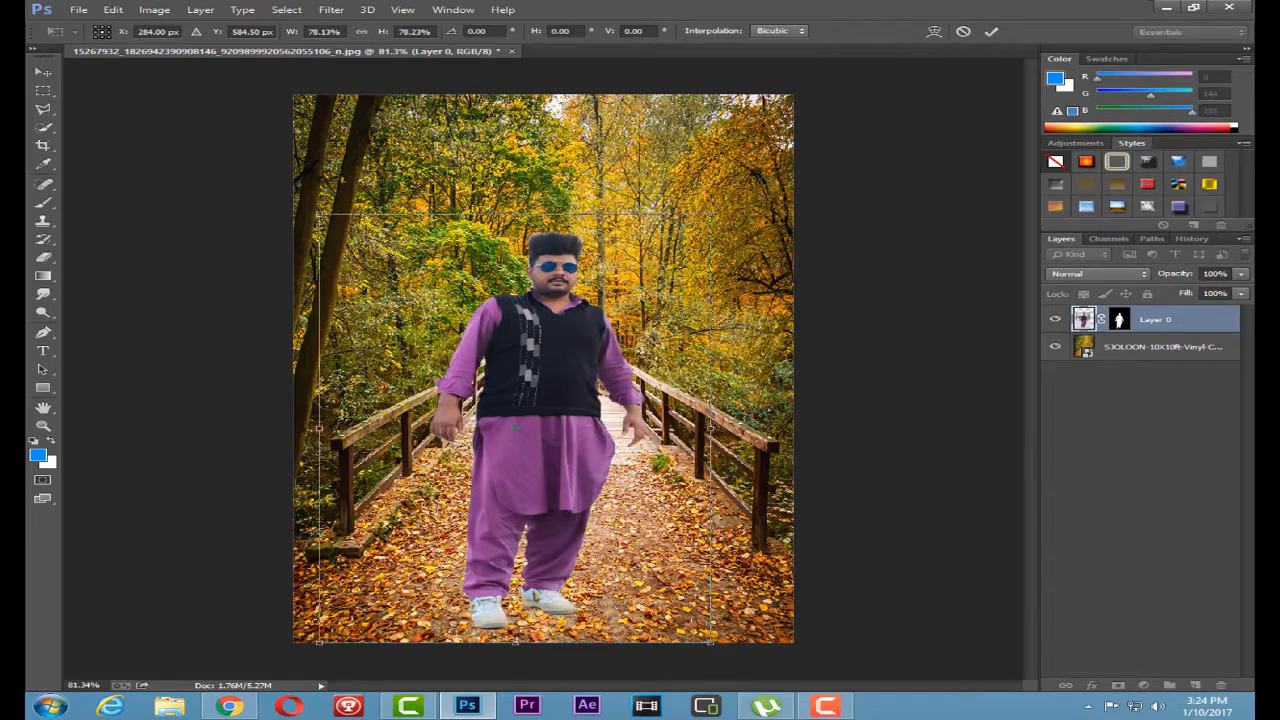
pyautogui.moveTo(767, 433); pyautogui.dragTo(767, 433)
pyautogui.moveTo(764, 426); pyautogui.dragTo(758, 418)
pyautogui.moveTo(593, 389); pyautogui.dragTo(563, 355)
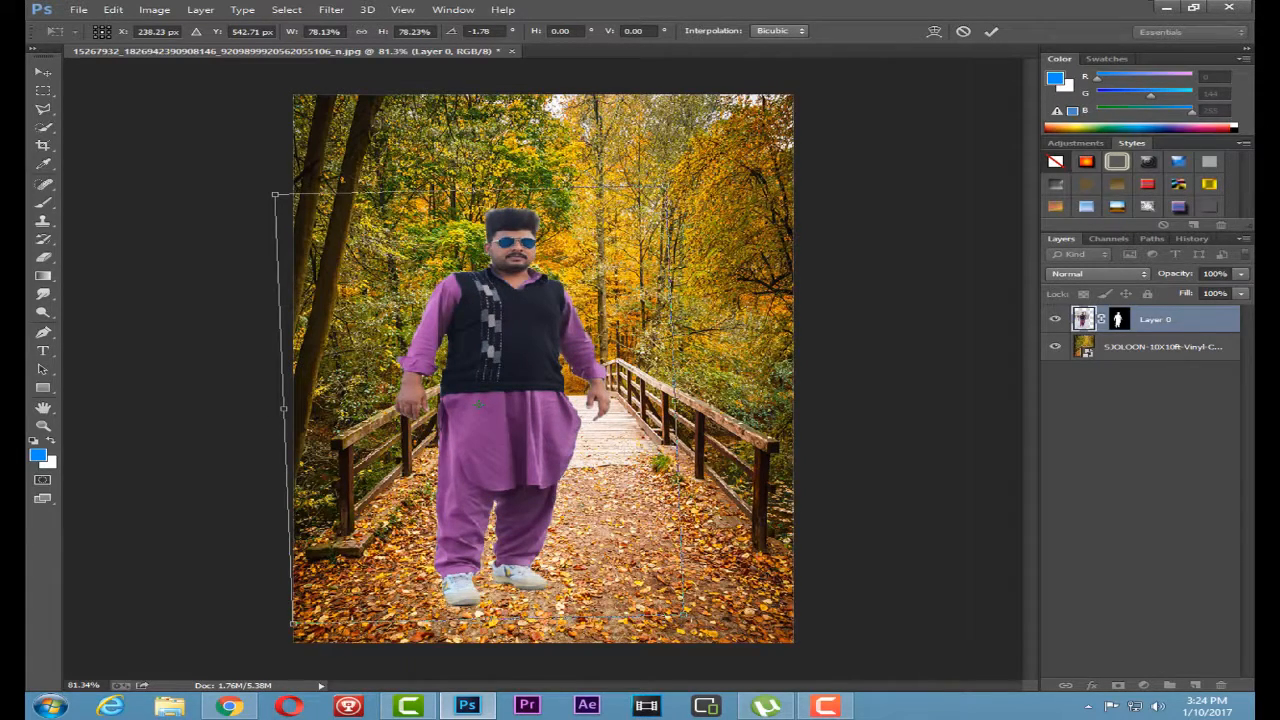
pyautogui.moveTo(597, 549)
pyautogui.mouseDown()
pyautogui.moveTo(616, 546)
pyautogui.moveTo(604, 544)
pyautogui.mouseUp()
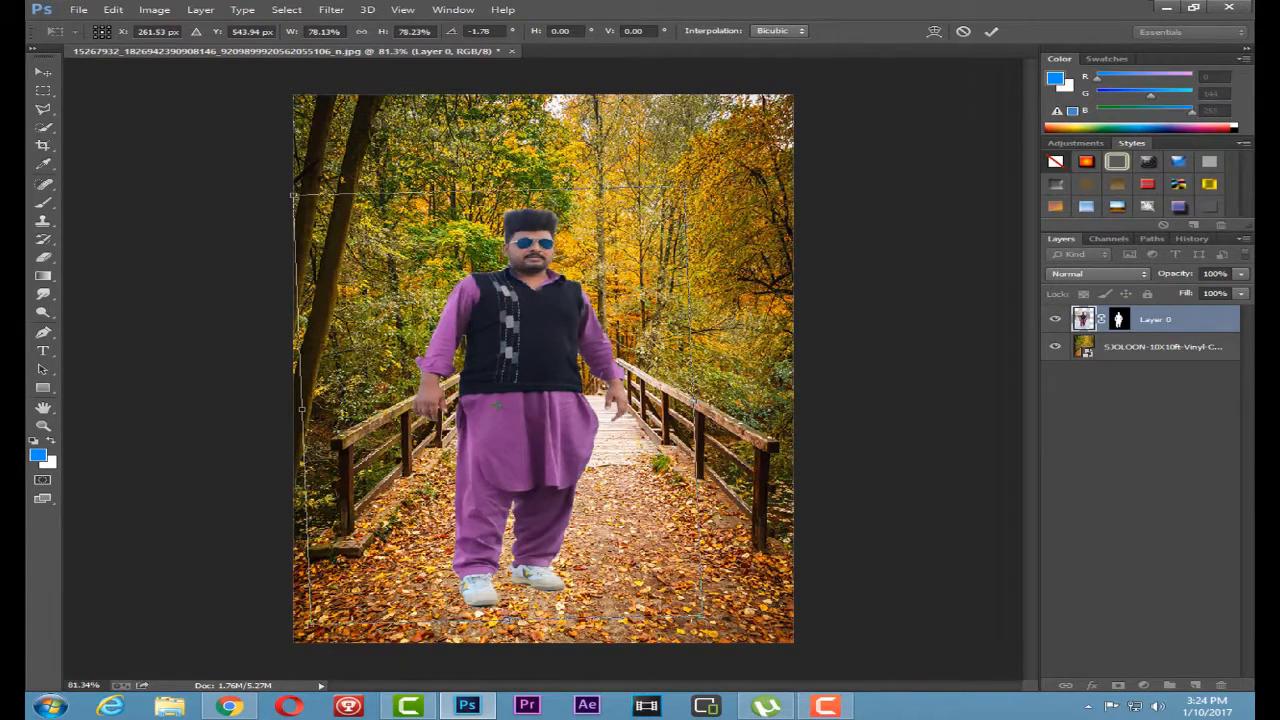
# Enlarge the man's layer to about 83%, place his feet near the path's lower edge, and apply the transform
pyautogui.moveTo(700, 618); pyautogui.dragTo(725, 647)
pyautogui.moveTo(716, 410); pyautogui.dragTo(736, 545)
pyautogui.moveTo(606, 531); pyautogui.dragTo(589, 524)
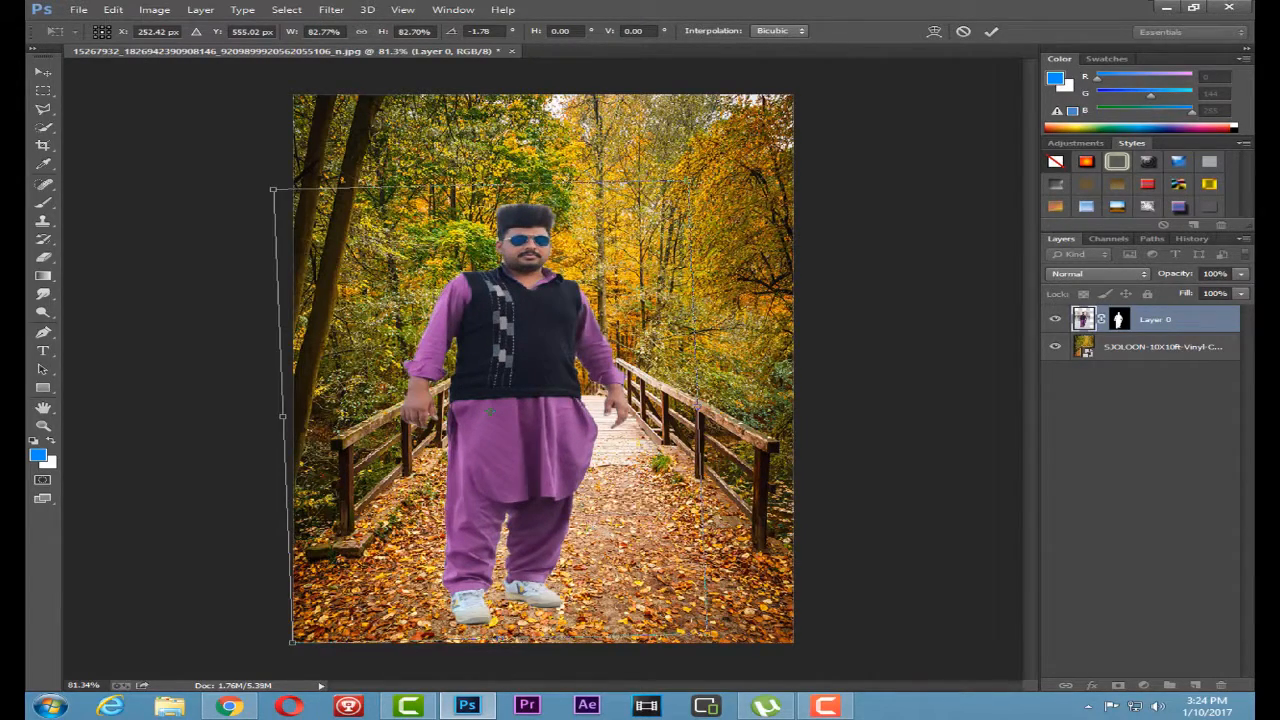
pyautogui.click(988, 34)
# Erase the uneven, light fringe along the top and side edges of the man's hair with a small Eraser brush
pyautogui.press('w')
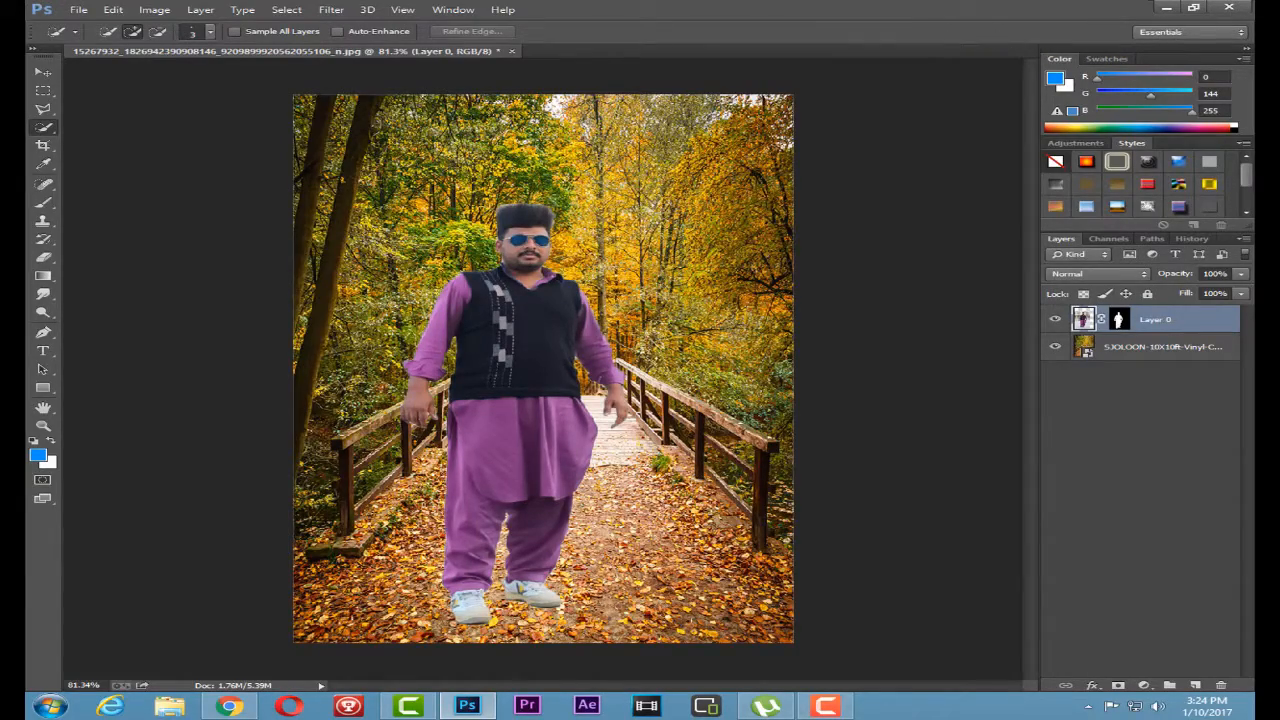
pyautogui.scroll(10, 431, 212)
pyautogui.scroll(1, 431, 212)
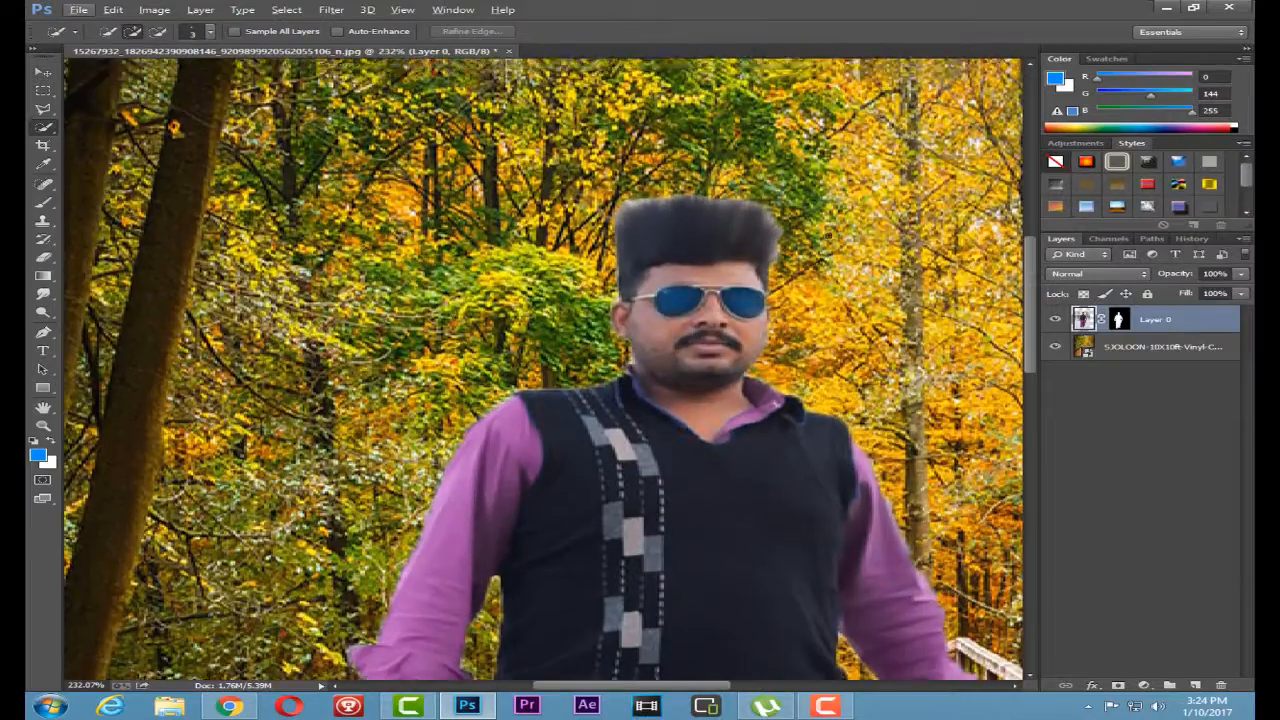
pyautogui.scroll(5, 608, 190)
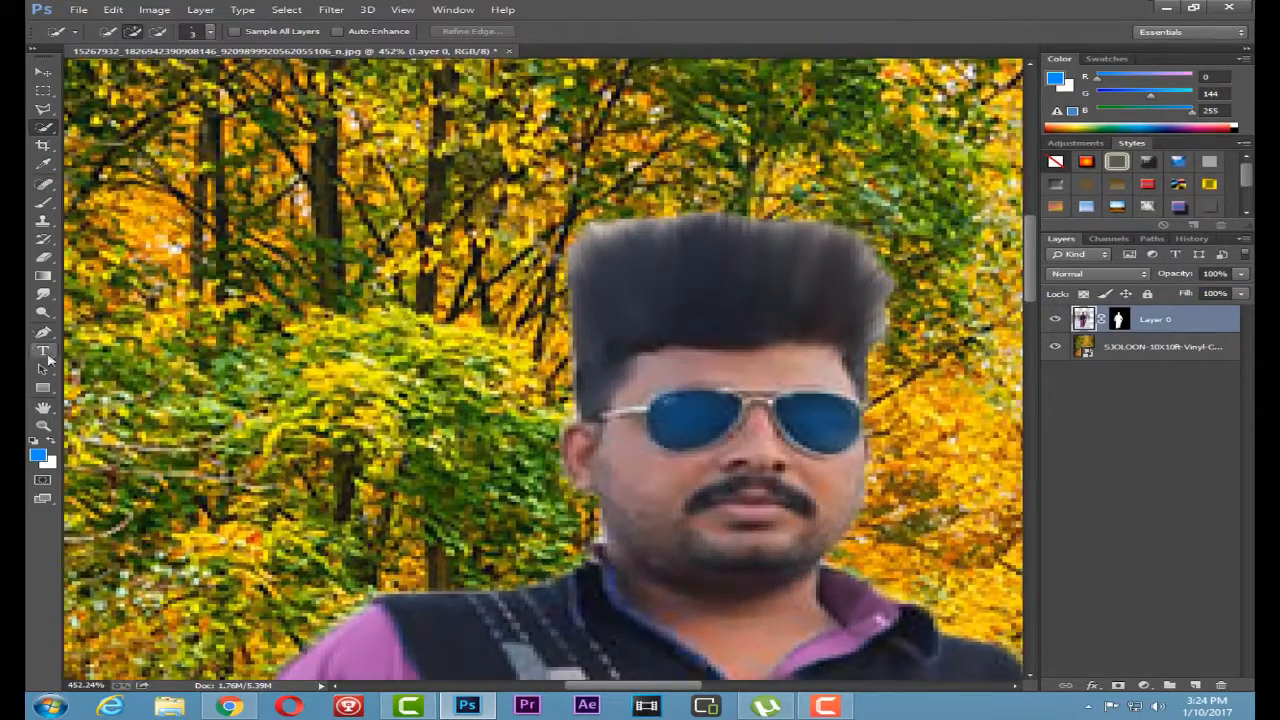
pyautogui.click(46, 257)
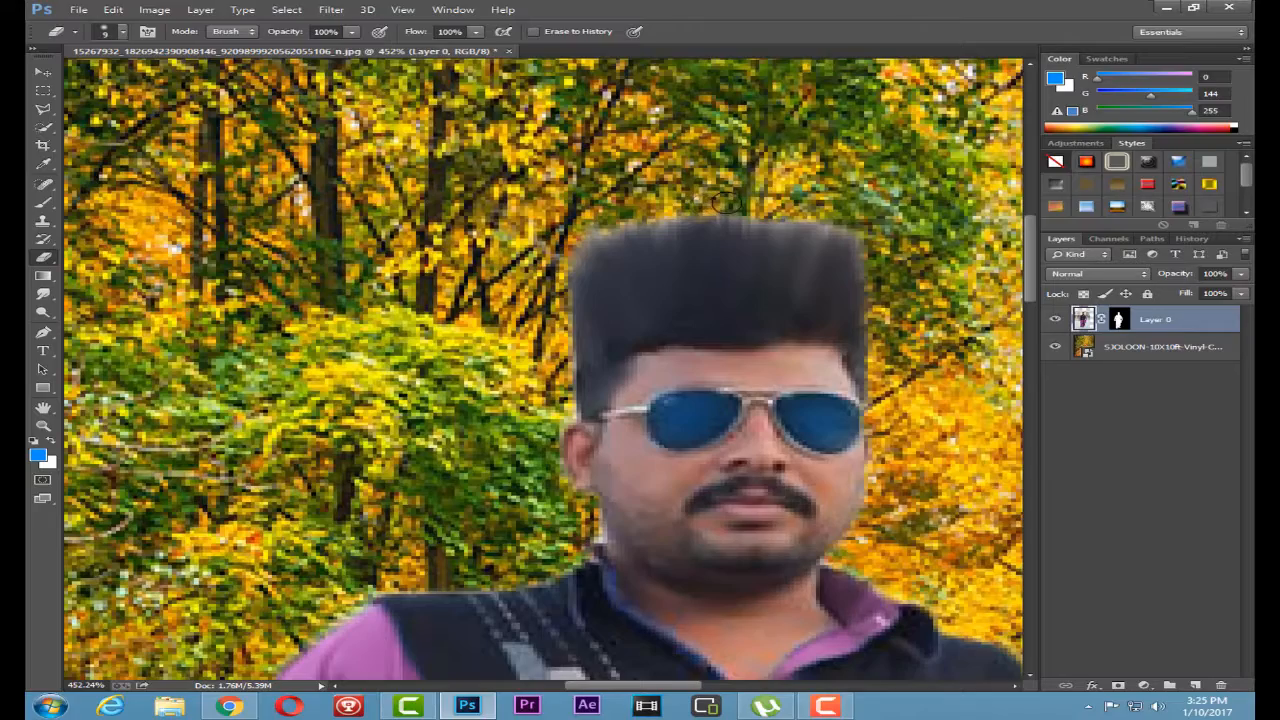
pyautogui.scroll(-8, 672, 207)
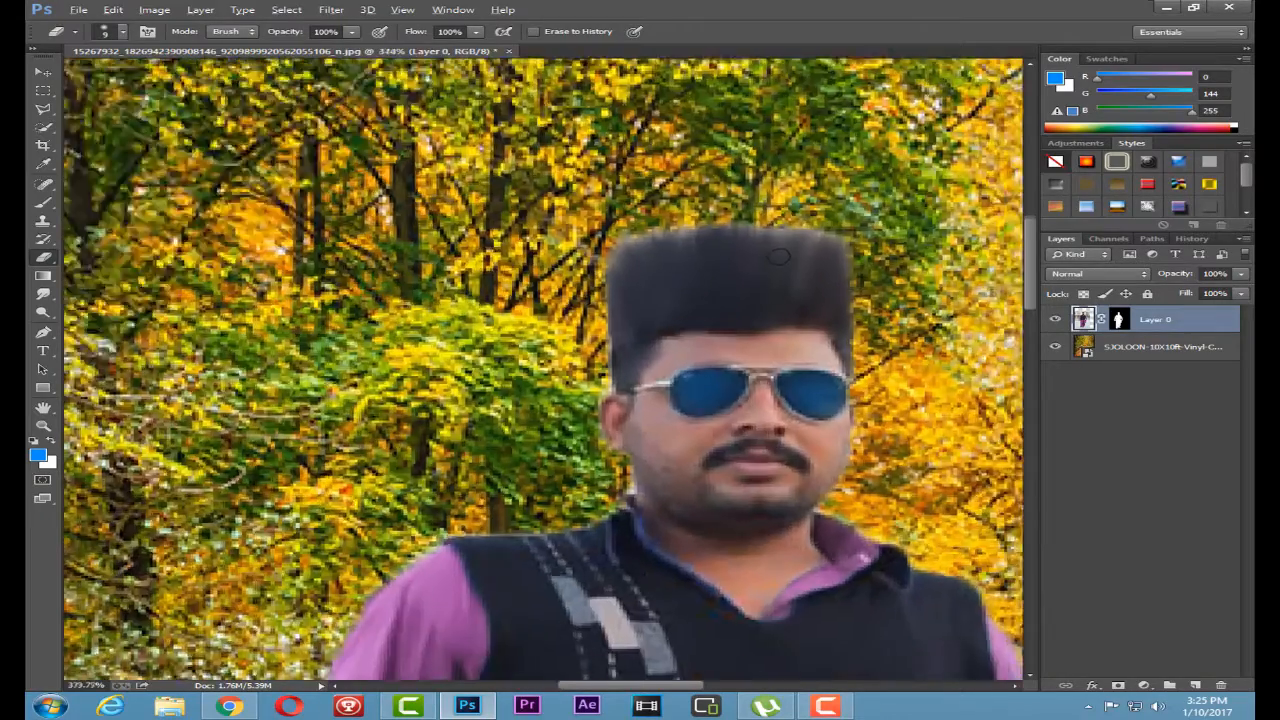
pyautogui.scroll(-4, 637, 515)
pyautogui.scroll(1, 637, 515)
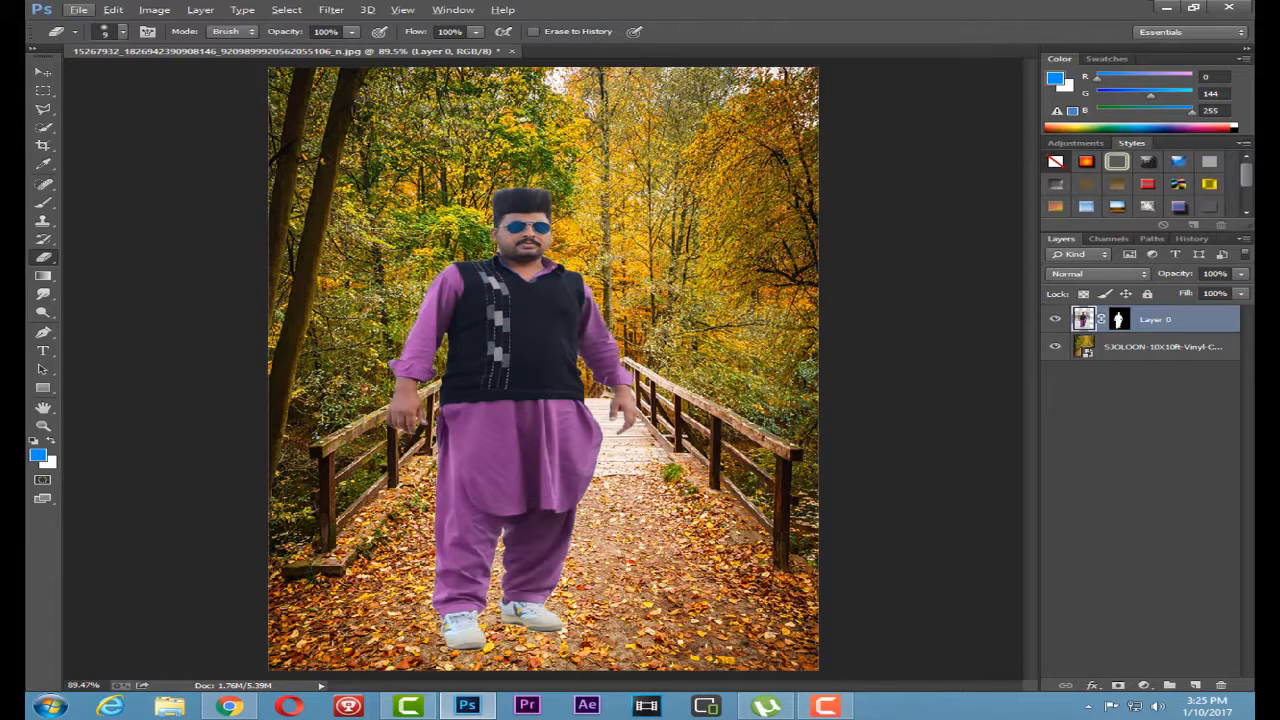
# Shift the man's layer slightly left on the path, scale it up to about 106%, and apply the transform
pyautogui.click(43, 72)
pyautogui.moveTo(482, 400); pyautogui.dragTo(468, 402)
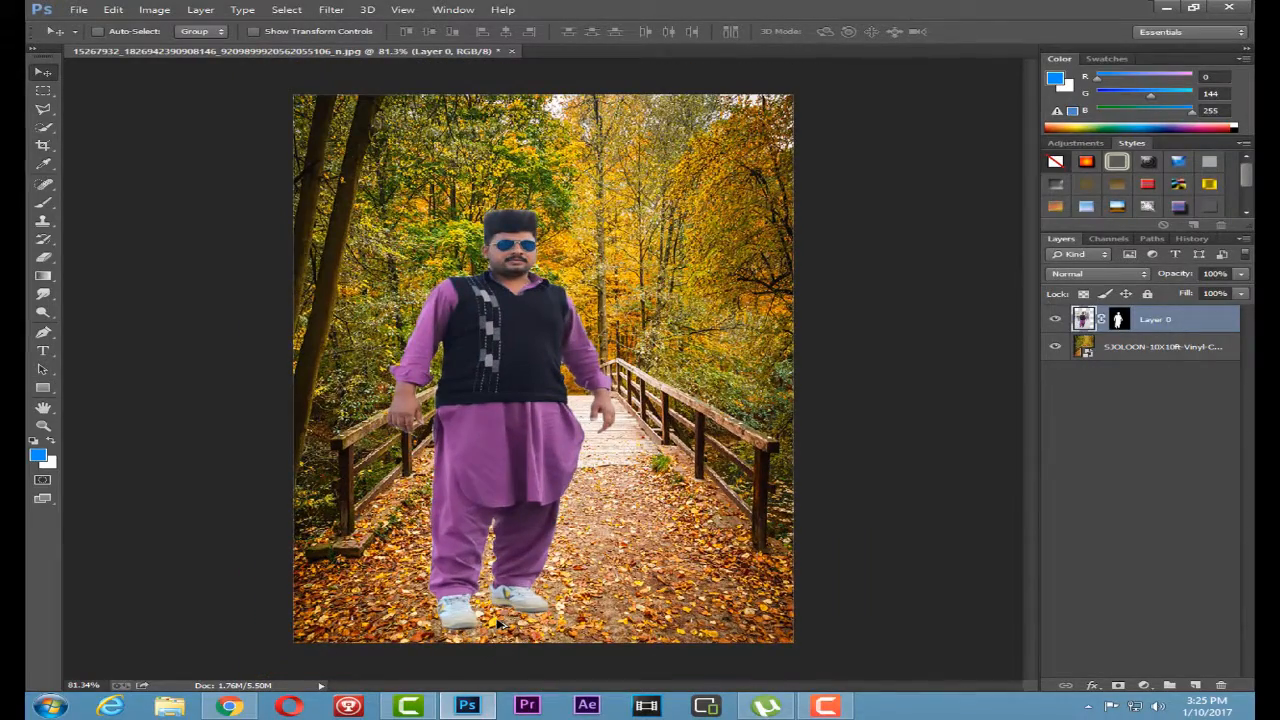
pyautogui.hotkey('ctrl', 't')
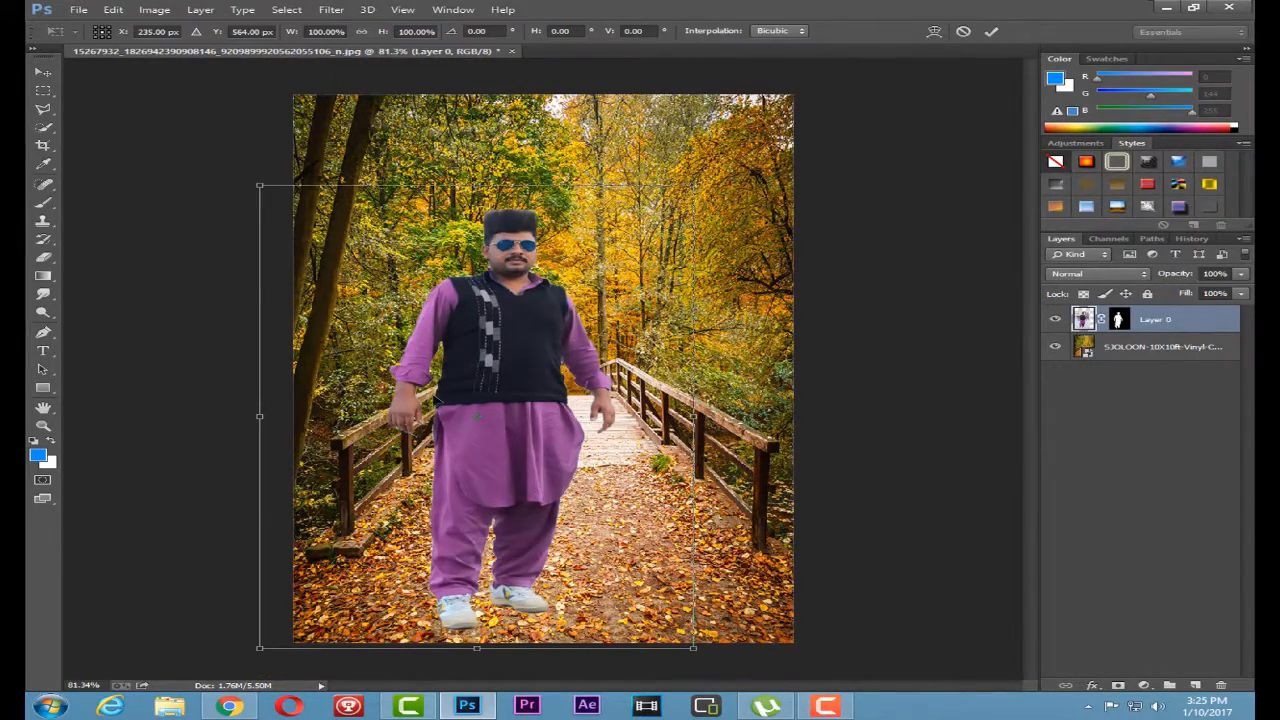
pyautogui.moveTo(255, 184); pyautogui.dragTo(231, 156)
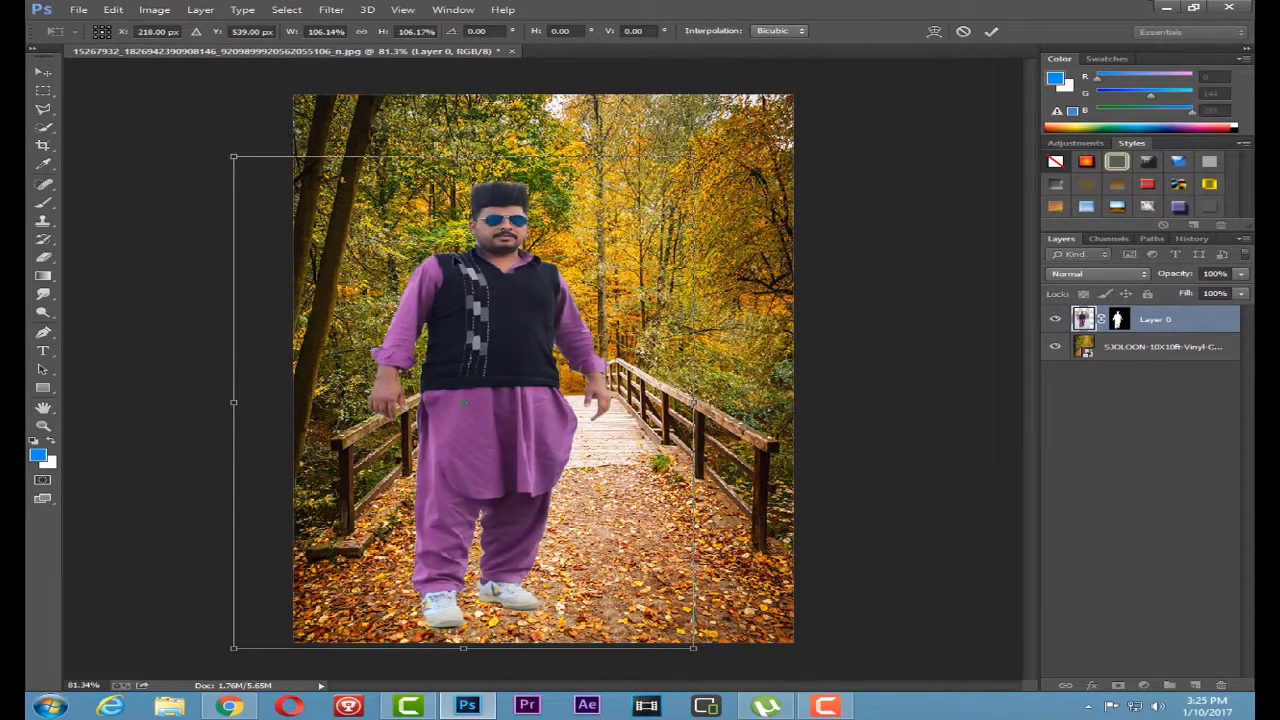
pyautogui.click(991, 32)
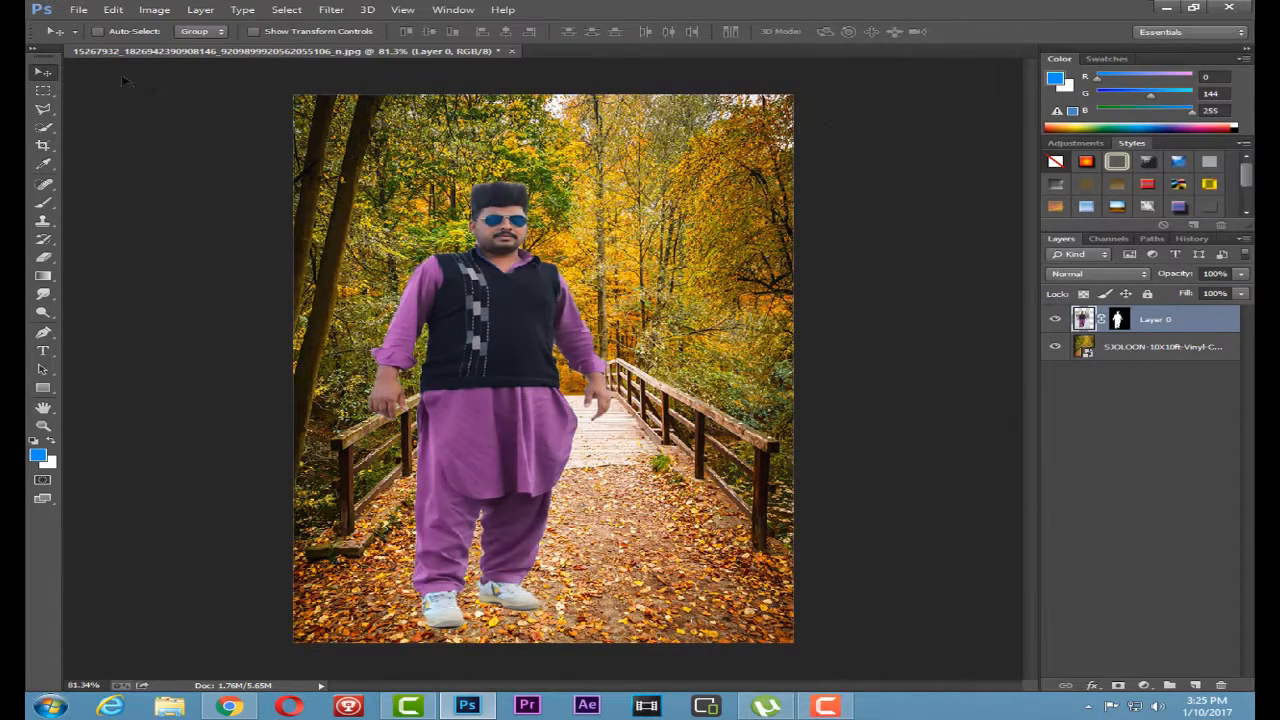
pyautogui.click(78, 9)
pyautogui.click(191, 242)
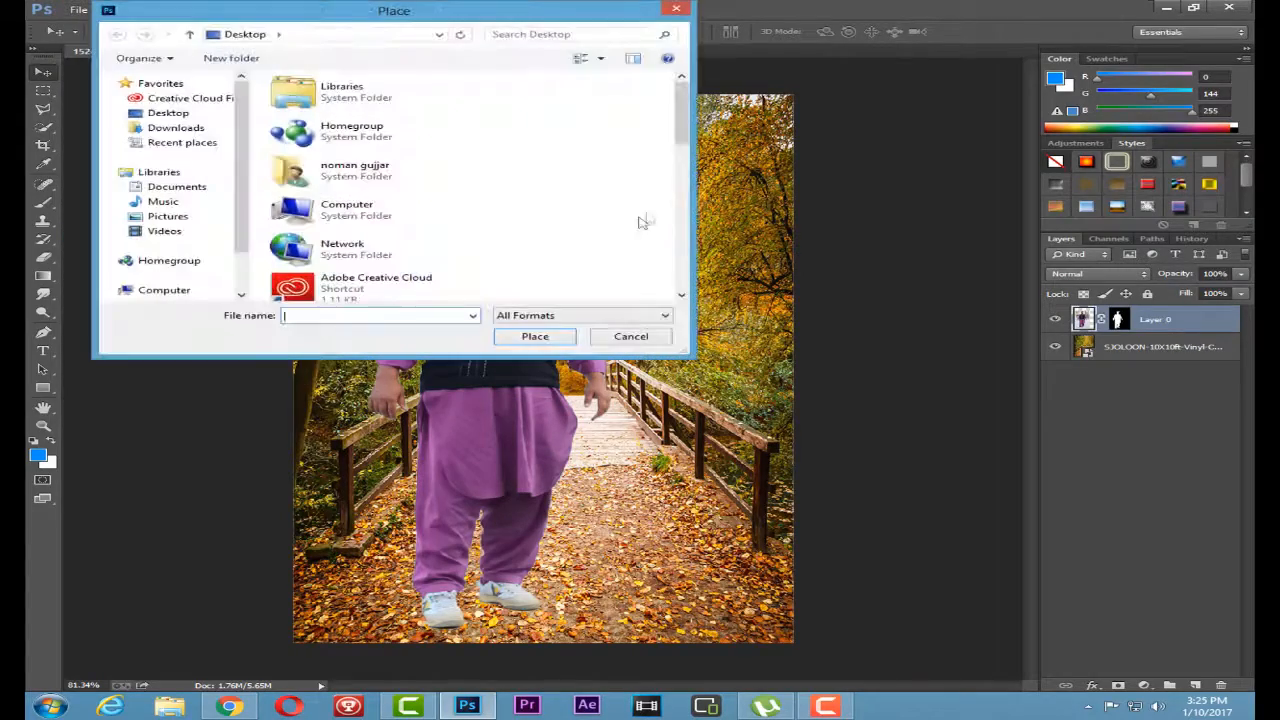
pyautogui.click(631, 336)
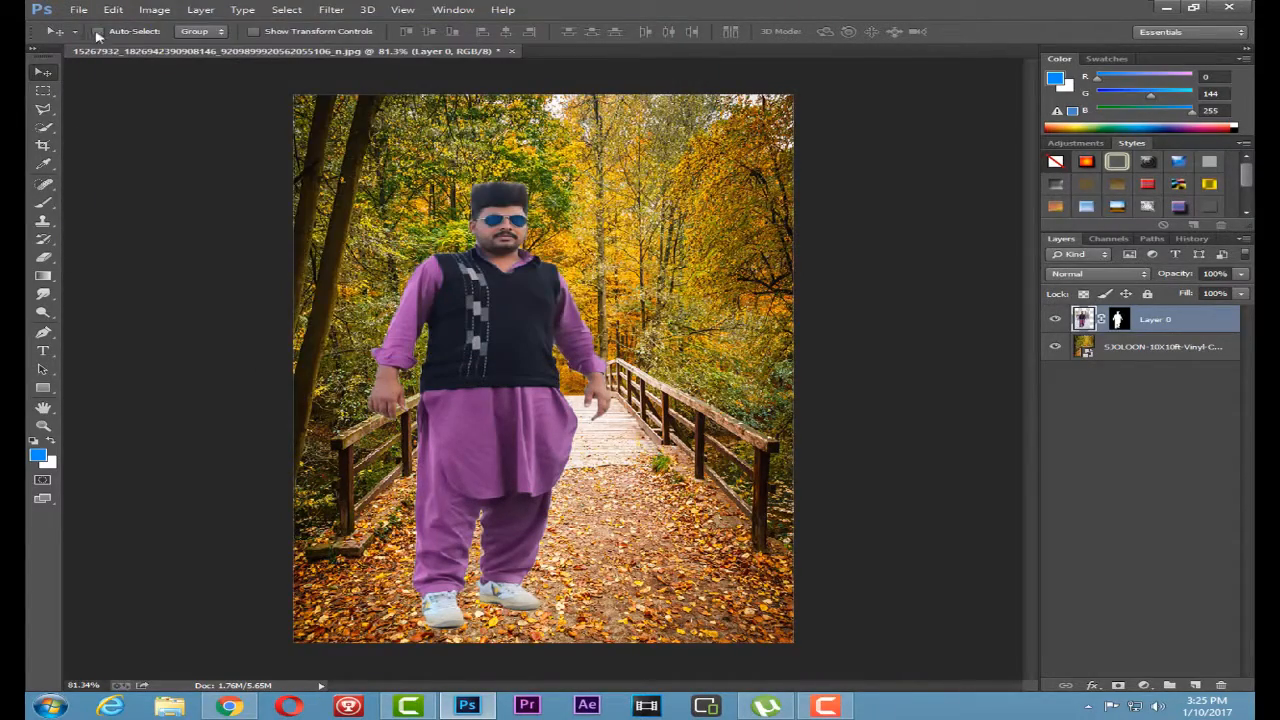
pyautogui.click(78, 9)
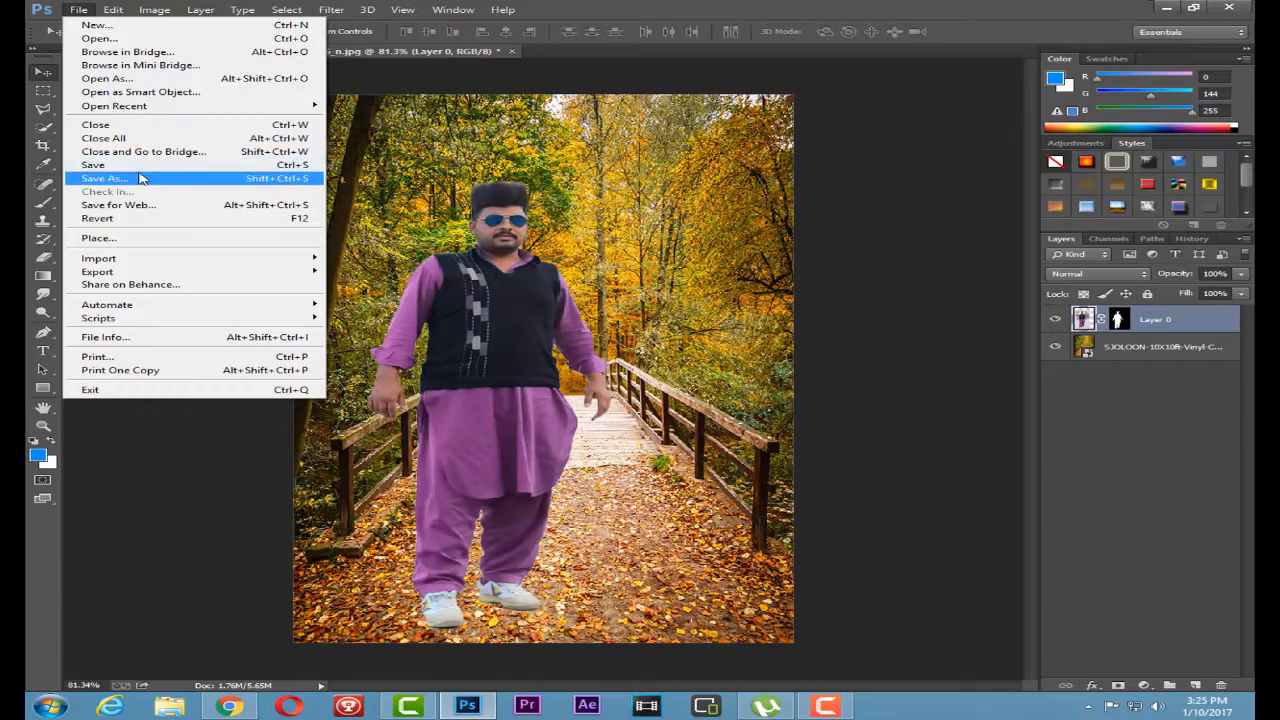
pyautogui.click(104, 178)
pyautogui.click(438, 305)
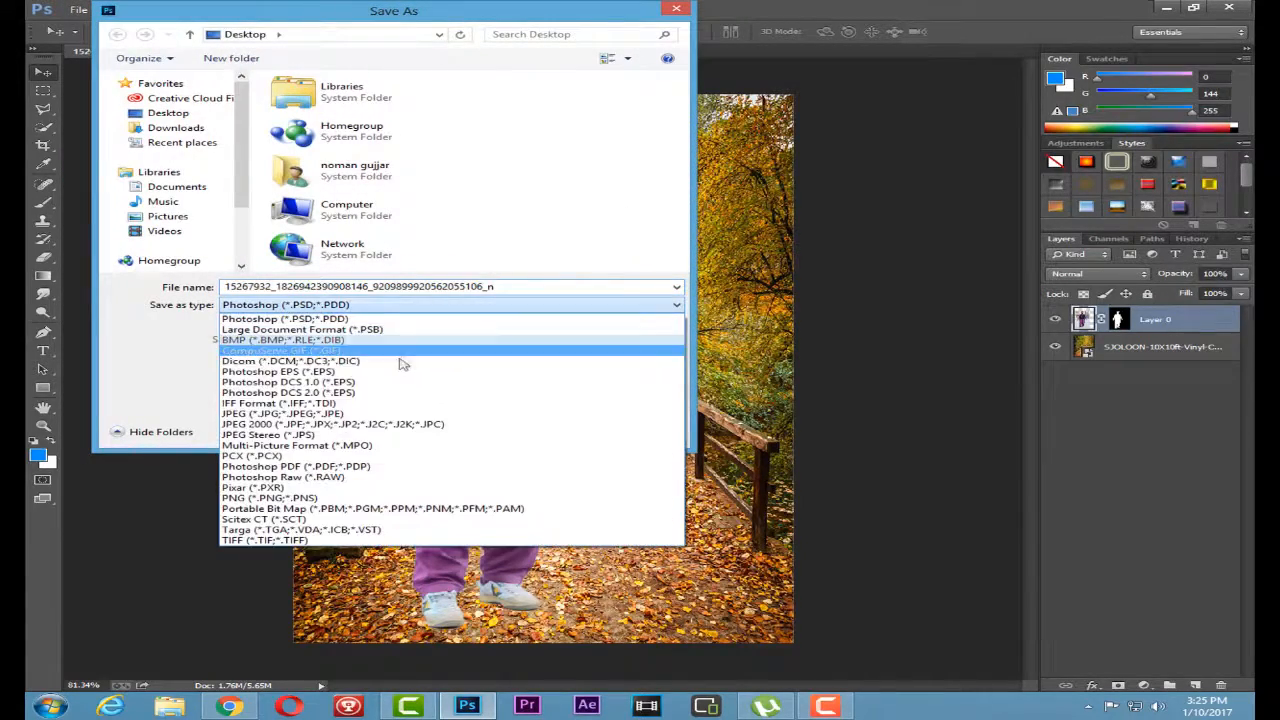
pyautogui.click(380, 414)
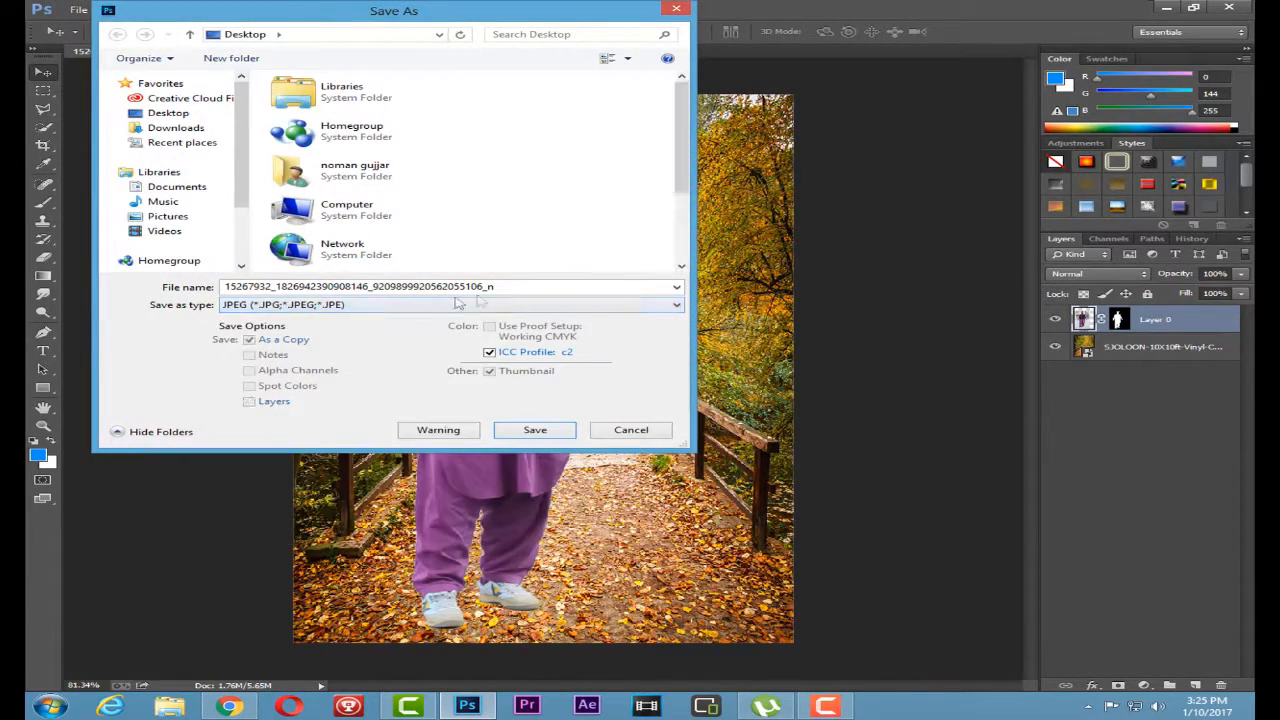
pyautogui.doubleClick(517, 287)
pyautogui.press('BackSpace')
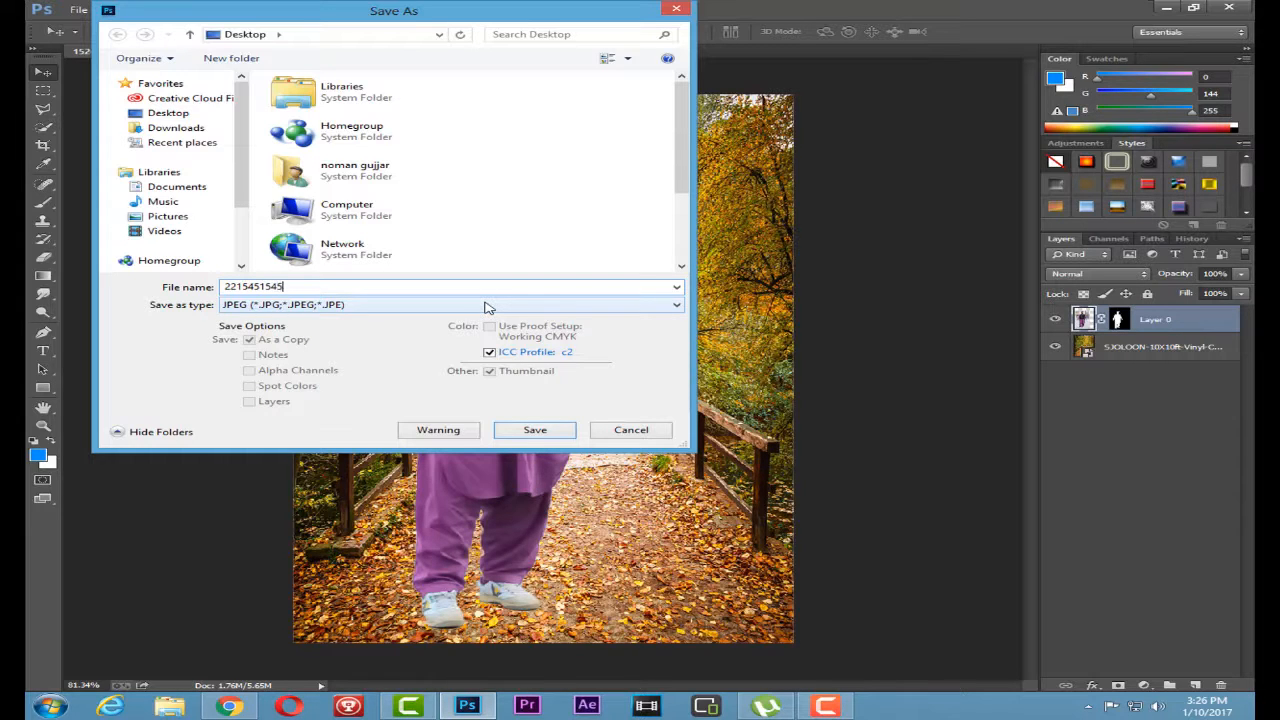
pyautogui.click(535, 429)
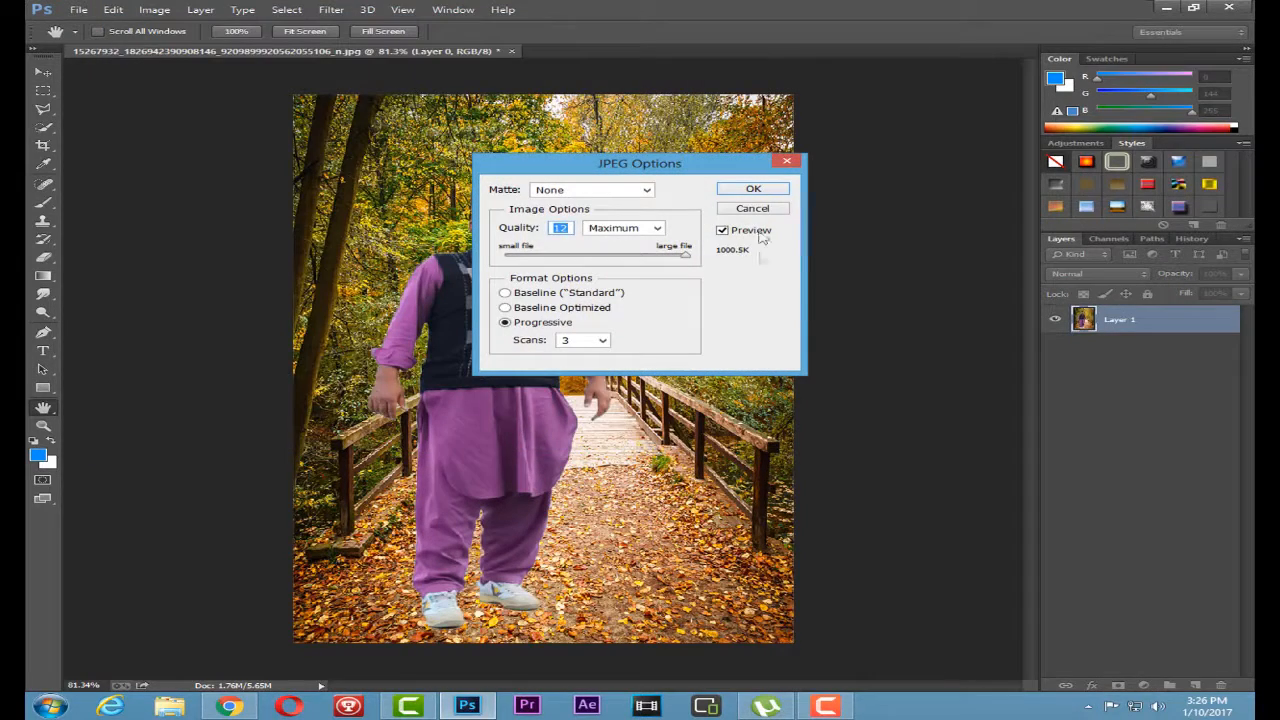
pyautogui.click(755, 189)
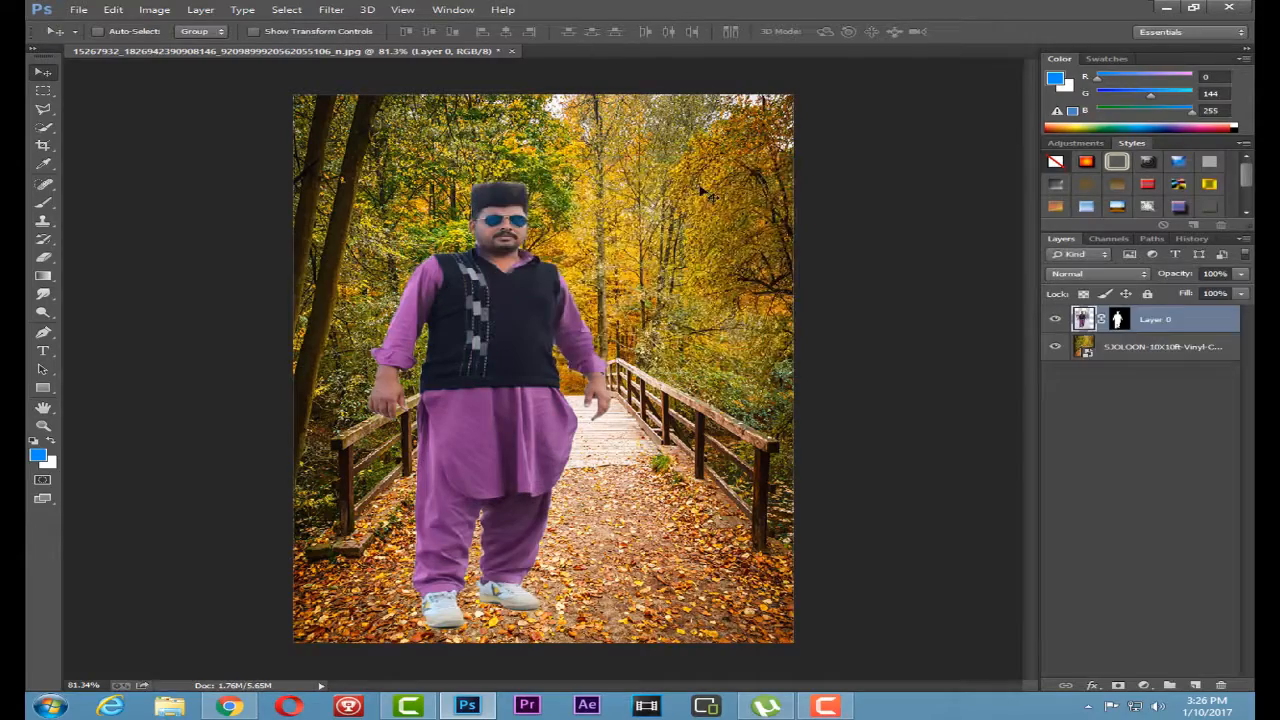
pyautogui.click(1166, 8)
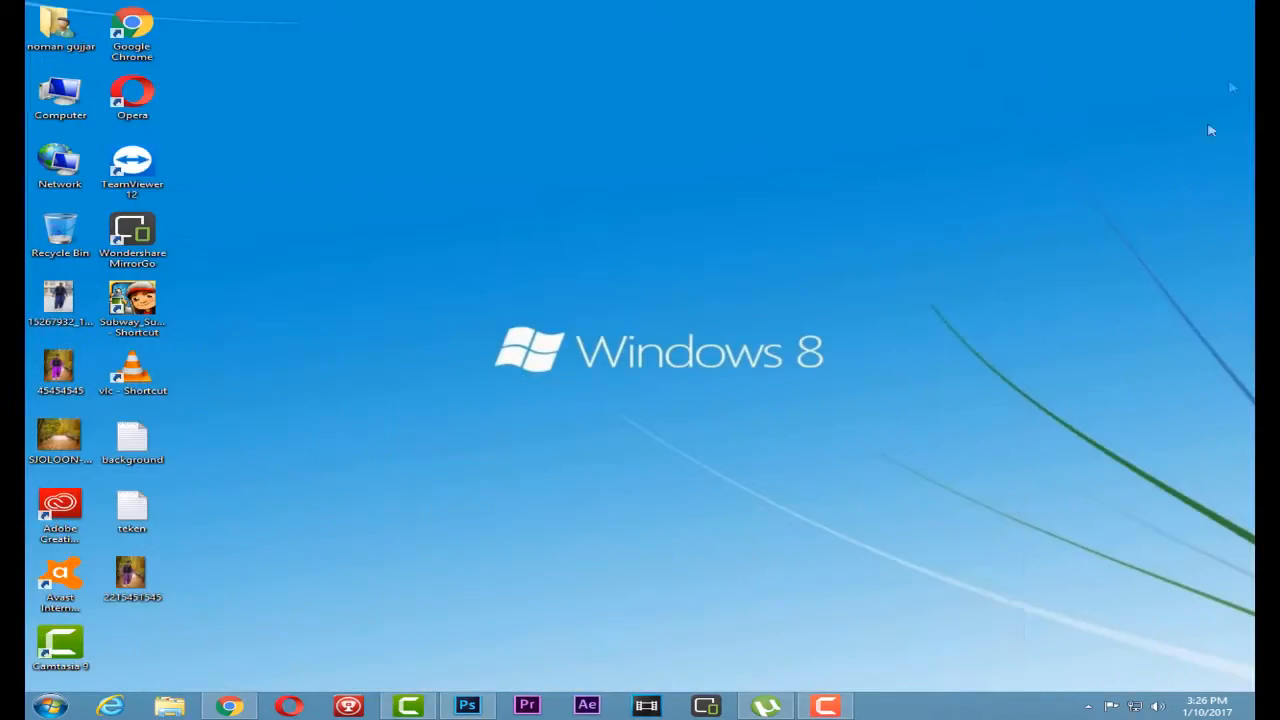
pyautogui.doubleClick(145, 580)
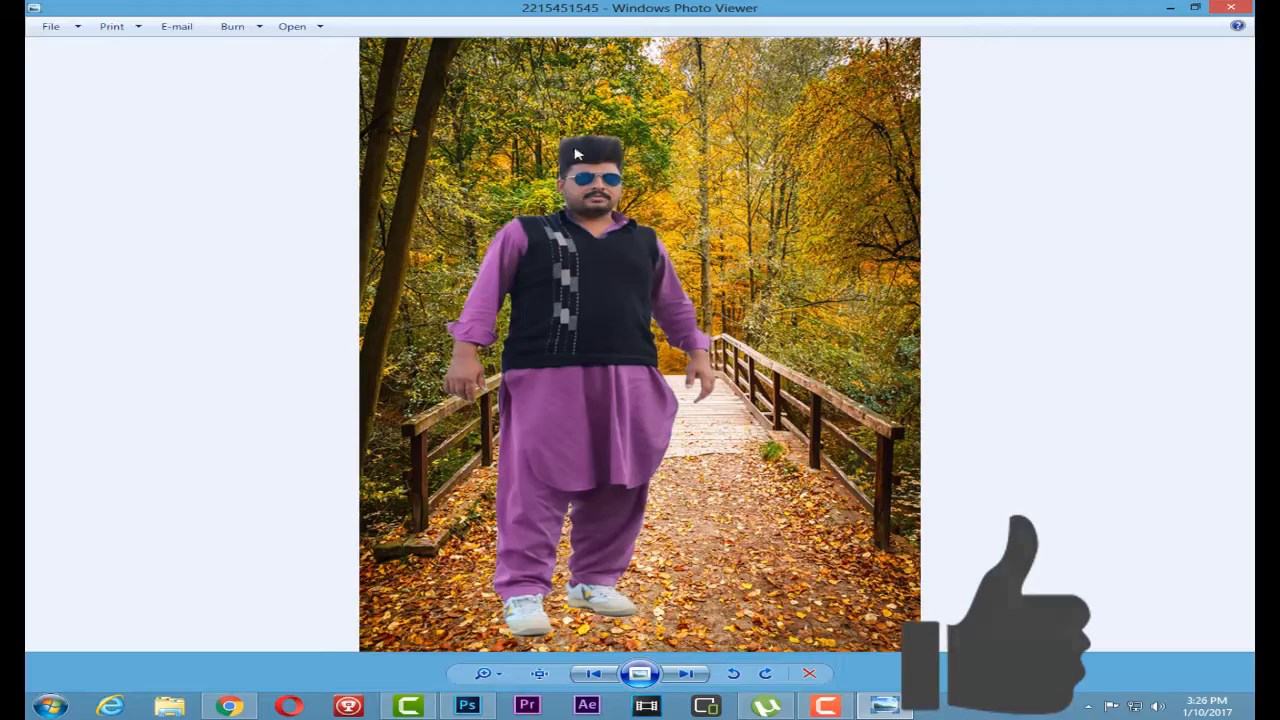
pyautogui.scroll(5, 578, 150)
pyautogui.scroll(-5, 578, 146)
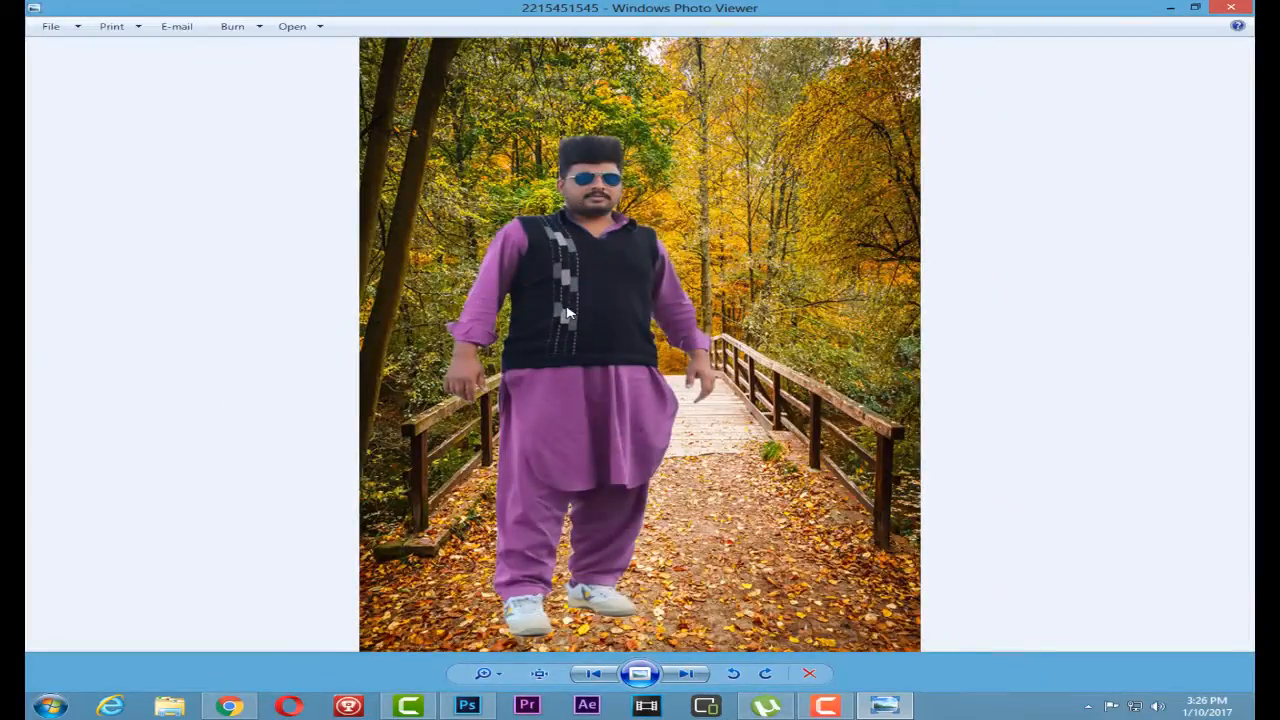
# Compare the finished autumn composite with the original photo by switching back and forth between the two images
pyautogui.click(592, 674)
pyautogui.click(683, 676)
pyautogui.click(681, 680)
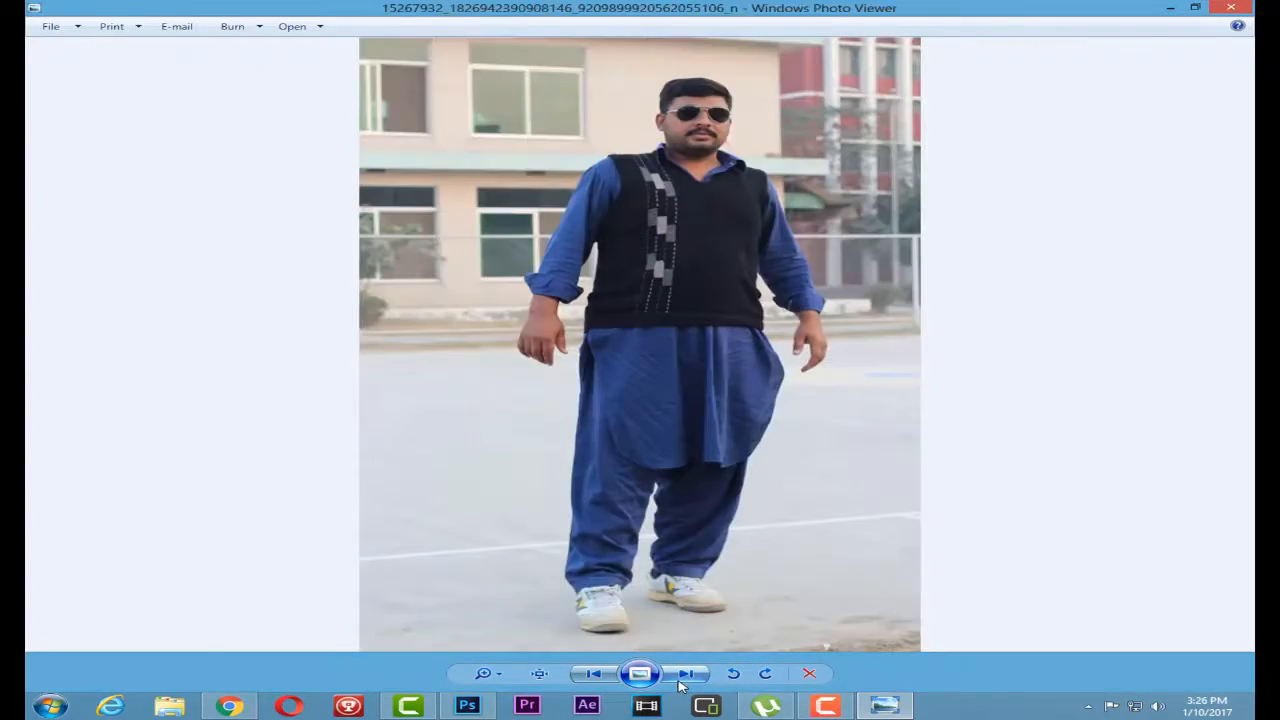
pyautogui.click(593, 680)
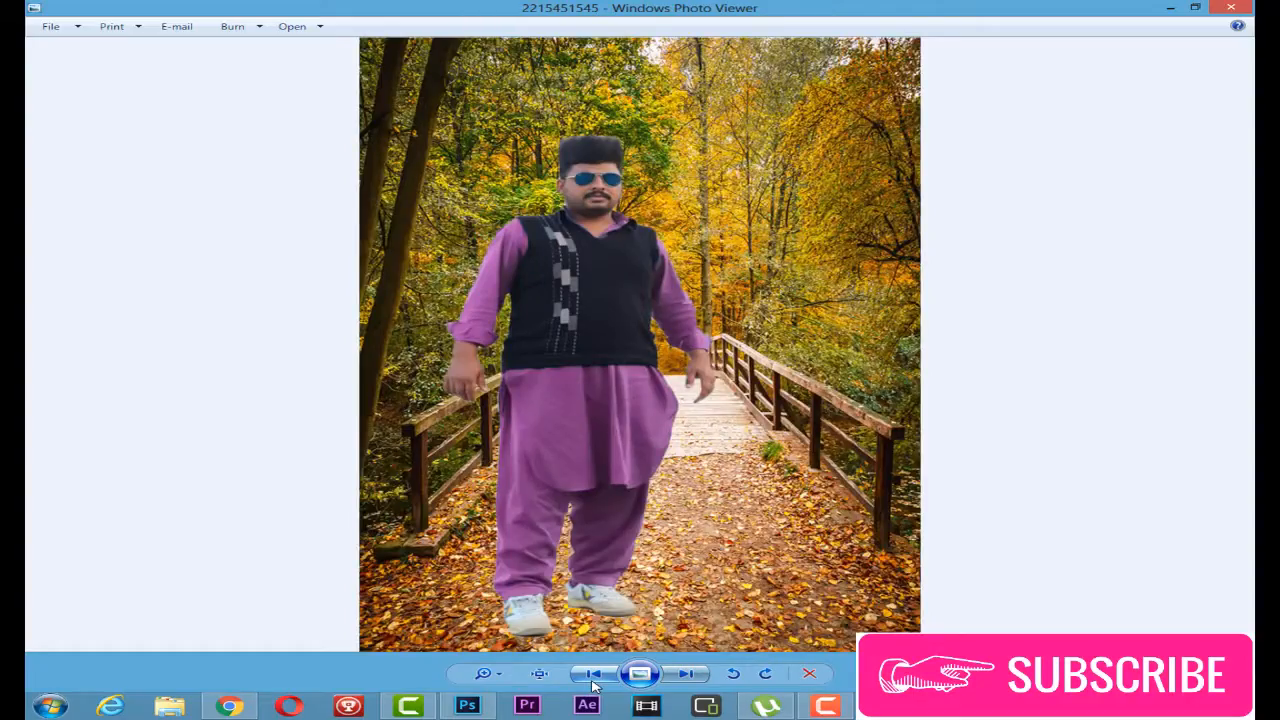
pyautogui.click(684, 674)
pyautogui.click(605, 676)
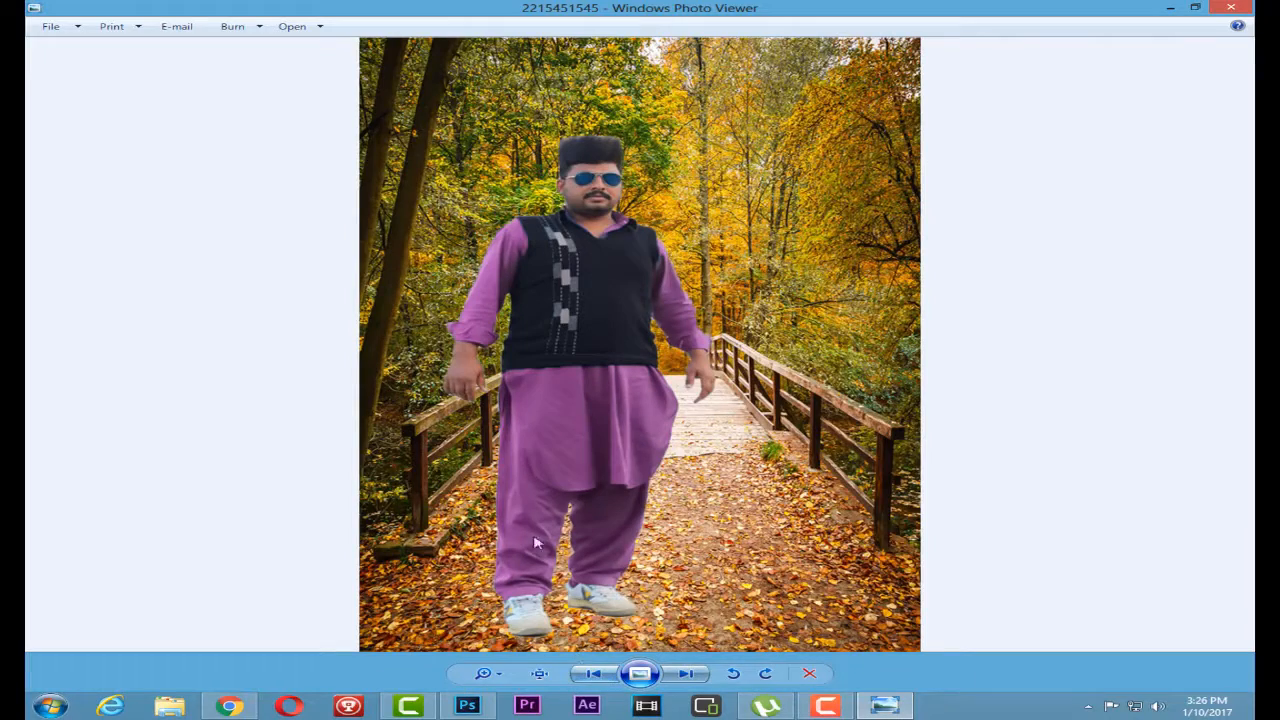
# Inspect the composite up close from the man's shoes to his head, and close the photo viewer
pyautogui.scroll(4, 628, 541)
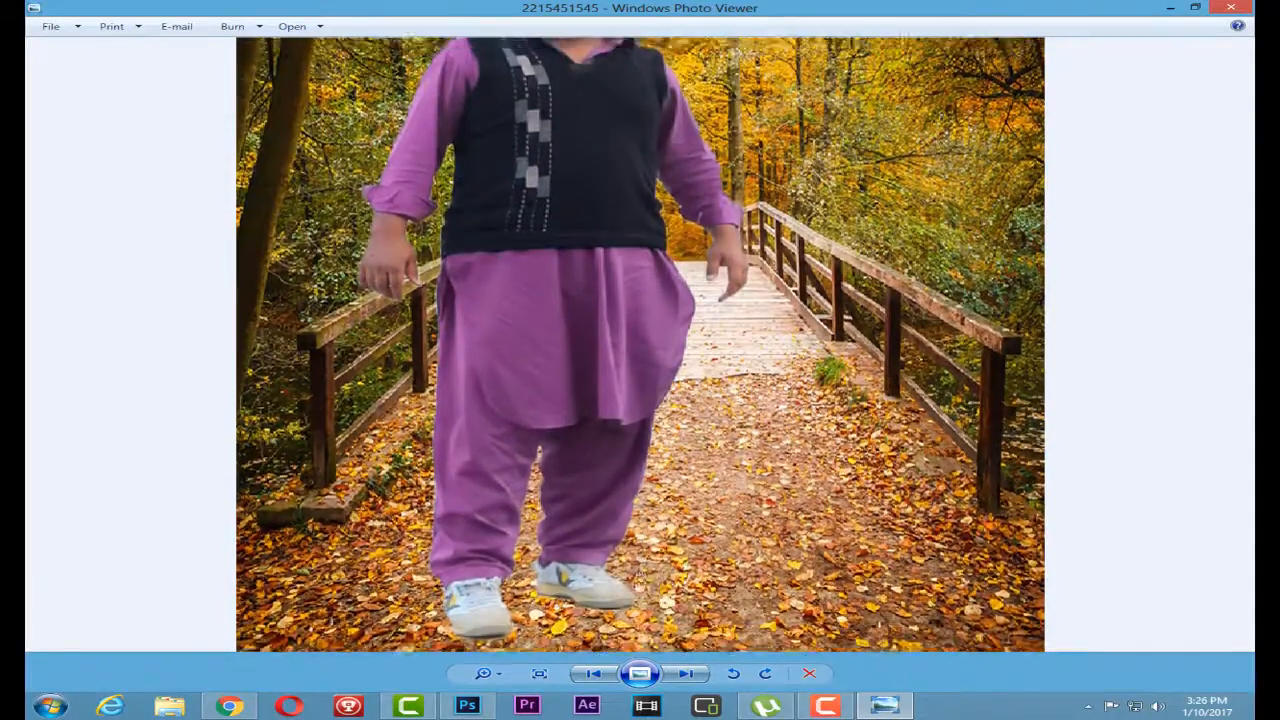
pyautogui.moveTo(641, 578); pyautogui.dragTo(641, 717)
pyautogui.moveTo(574, 521); pyautogui.dragTo(578, 604)
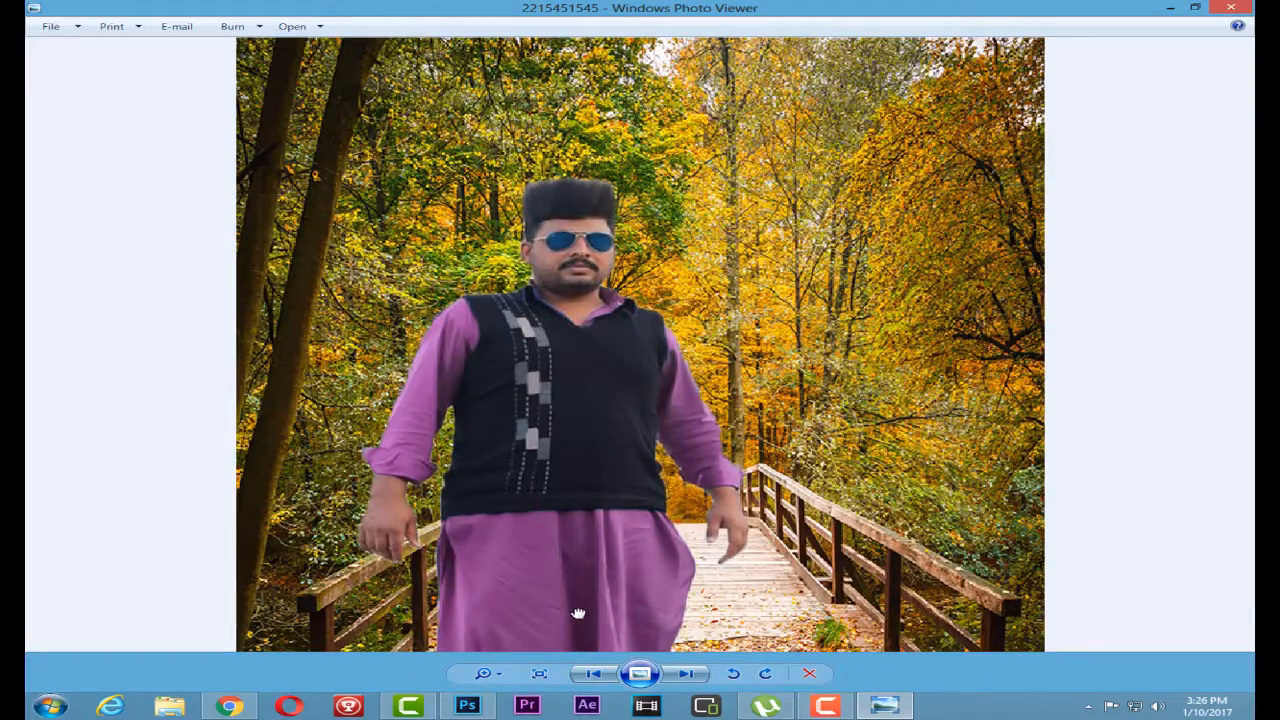
pyautogui.scroll(-2, 586, 457)
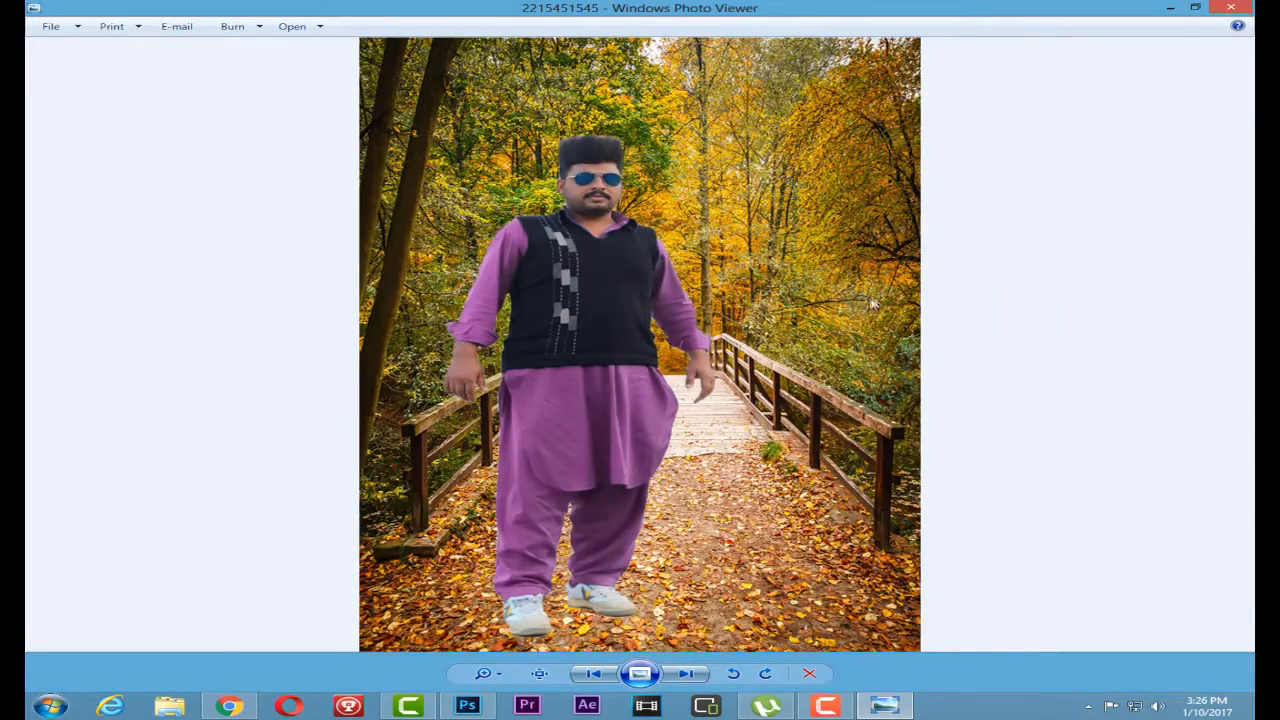
pyautogui.click(1229, 9)
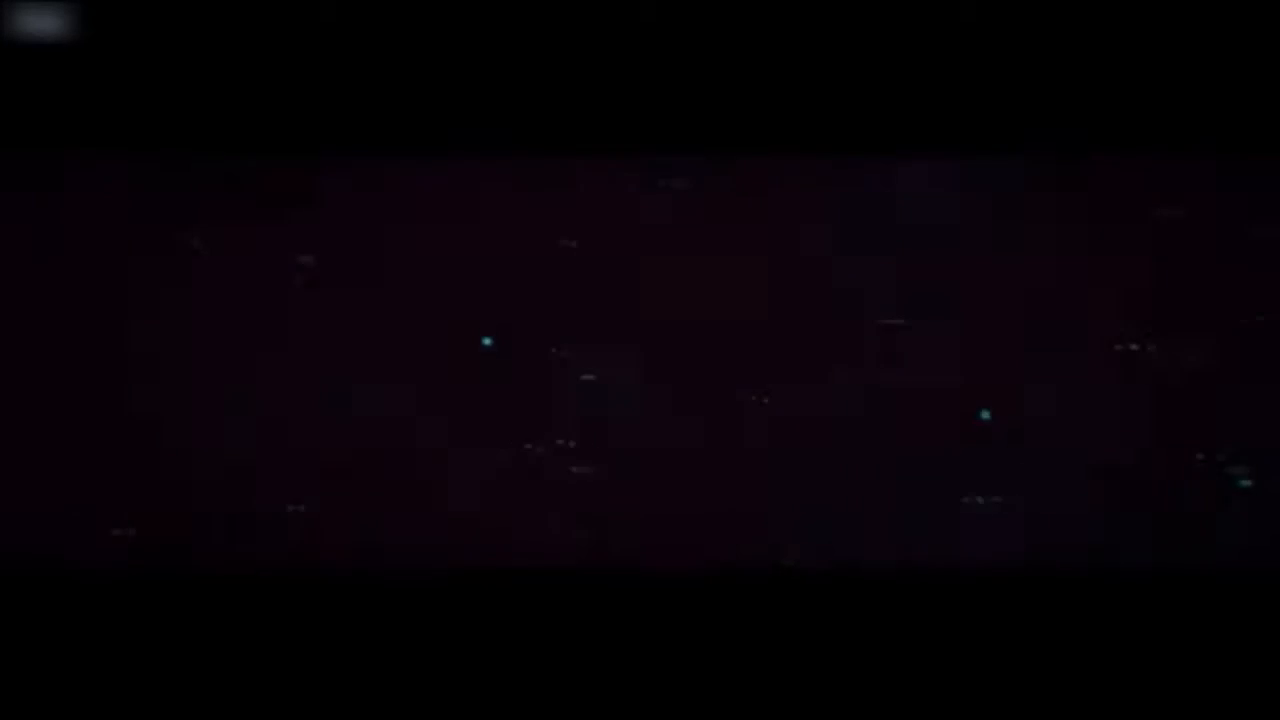